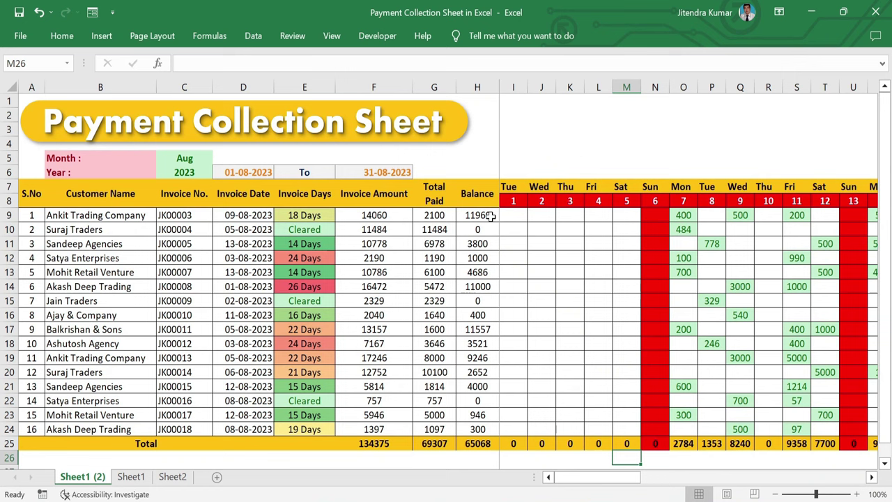
- Examine the Invoice Days formula in E15 and the daily collection columns across August through the 31st
key("Up")
key("Up")
key("Left")
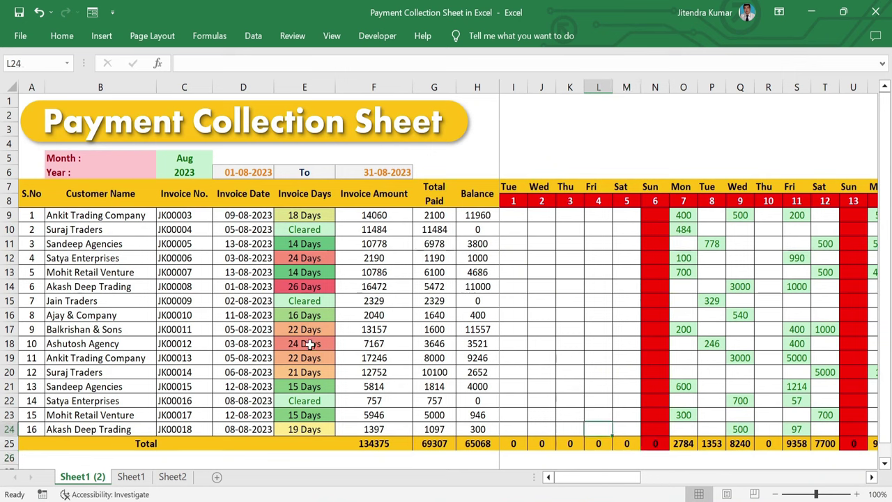
left_click(312, 302)
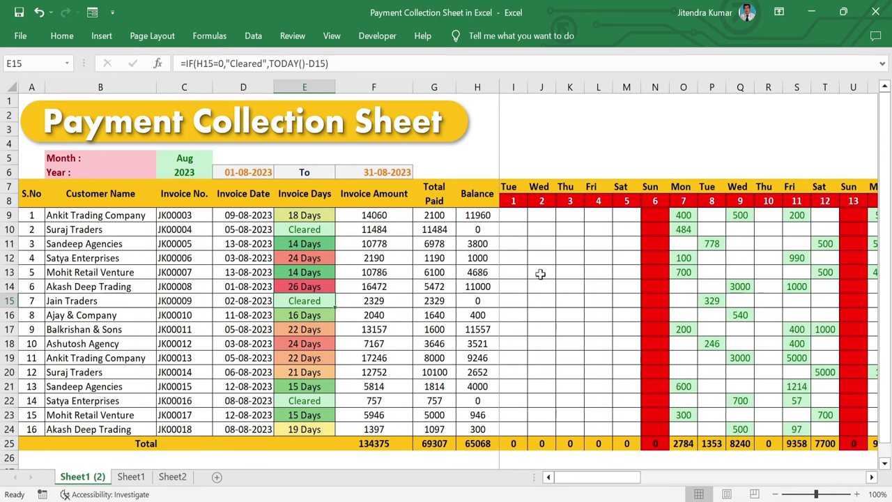
left_click(616, 256)
key("Right")
key("Right")
key("Right")
key("Right")
key("Right")
key("Right")
key("Right")
key("Right")
key("Right")
key("Right")
key("Right")
key("Right")
key("Right")
key("Right")
key("Right")
key("Right")
key("Right")
key("Right")
key("Right")
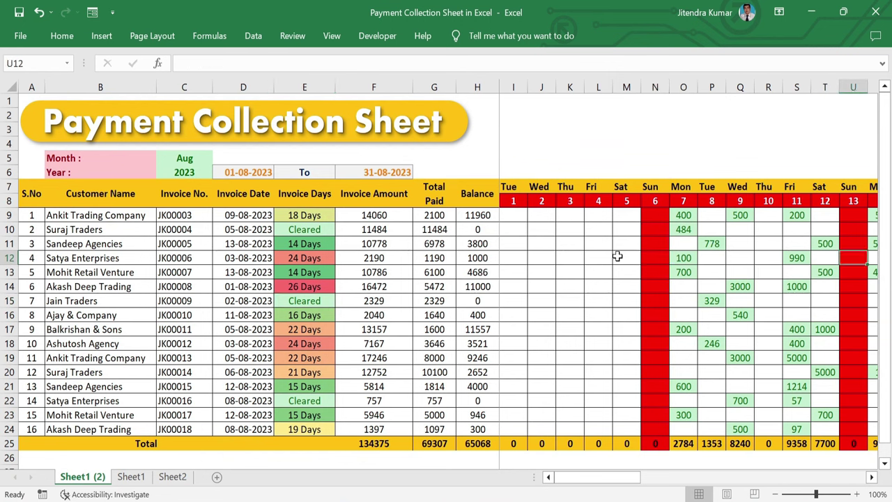
key("Right")
key("Right")
key("Right")
key("Right")
key("Right")
key("Right")
key("Right")
key("Right")
key("Right")
key("Right")
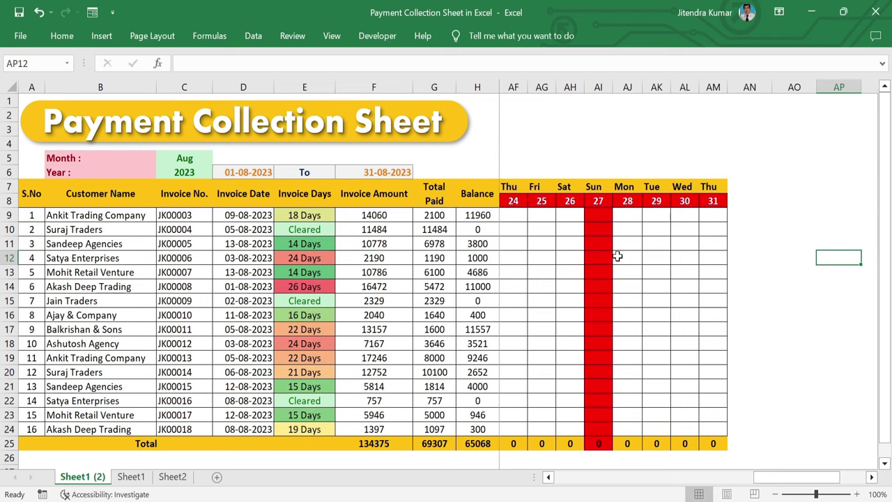
key("Right")
key("Right")
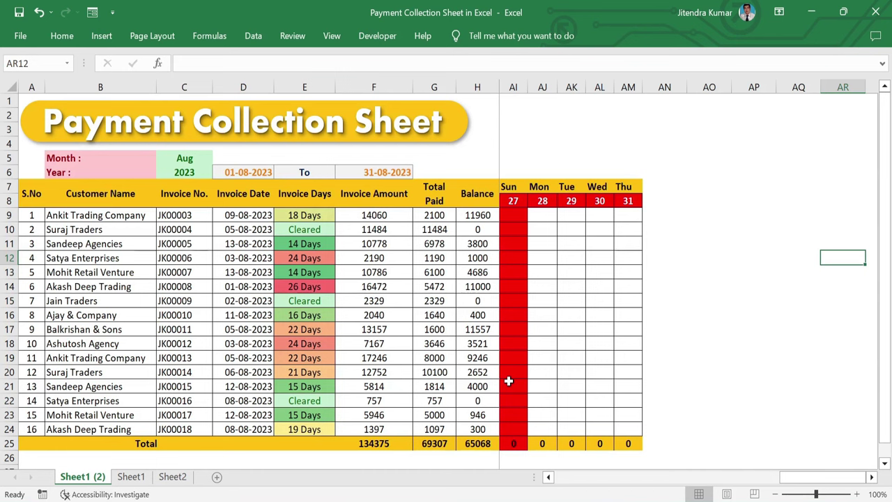
- Try to enter a payment of 120 for Sandeep Agencies in row 11 on Sunday the 27th
left_click(513, 246)
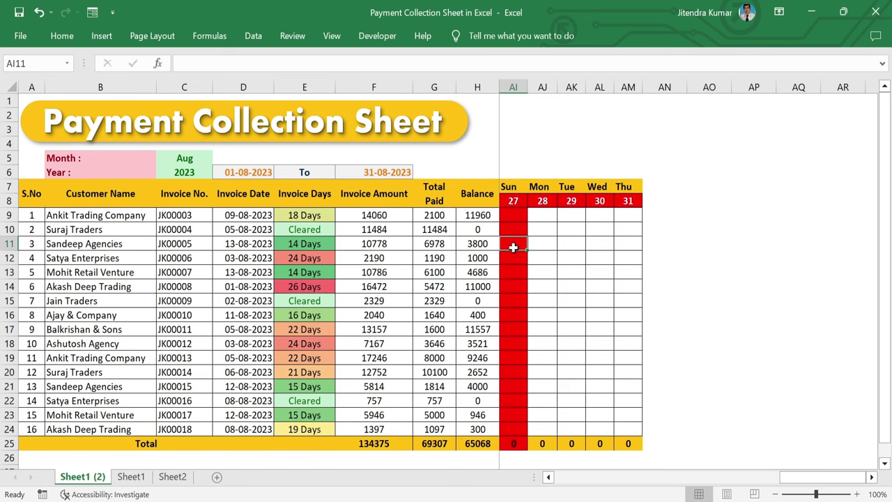
type("120")
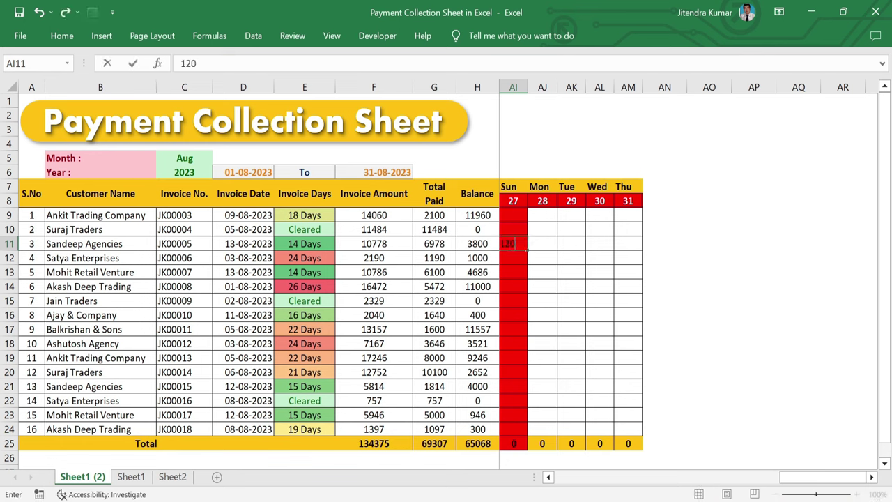
key("Return")
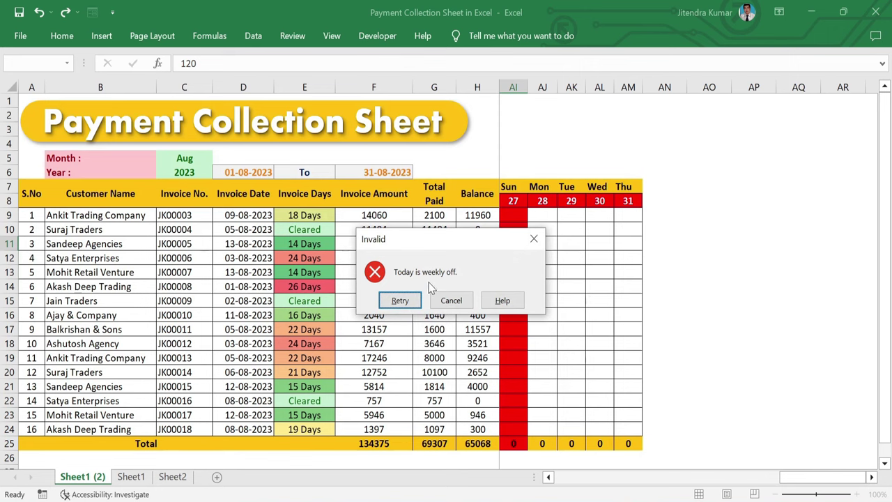
left_click(451, 300)
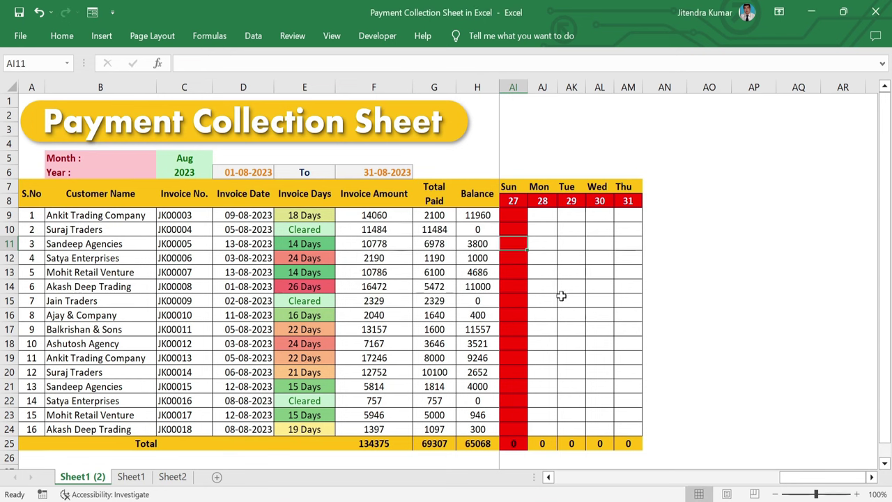
- Enter a payment of 1960 for Ankit Trading Company in row 9 on Monday the 28th
left_click(547, 221)
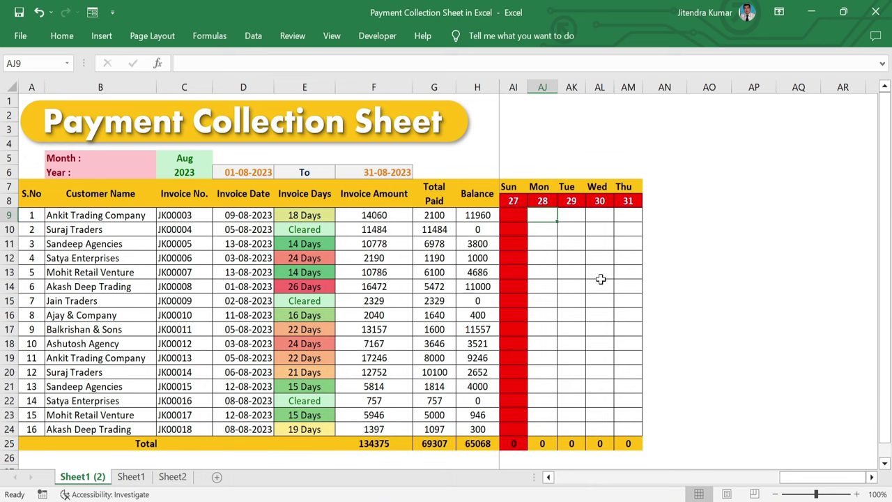
type("1960")
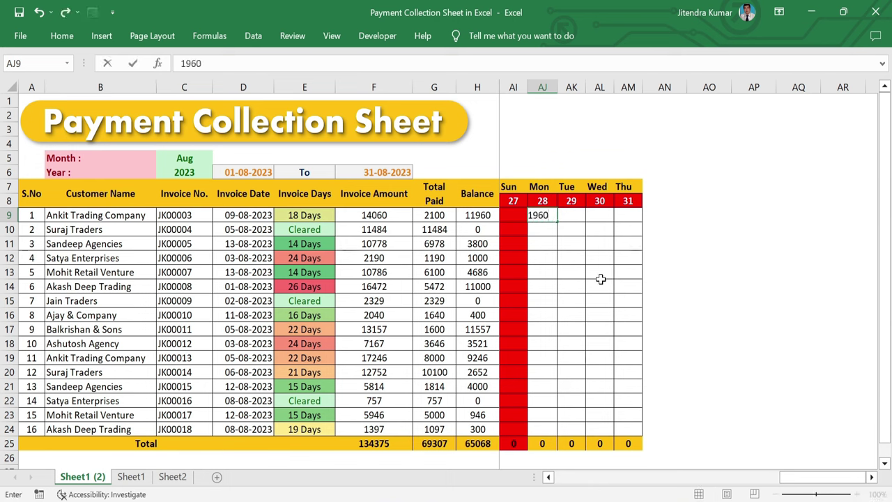
key("Return")
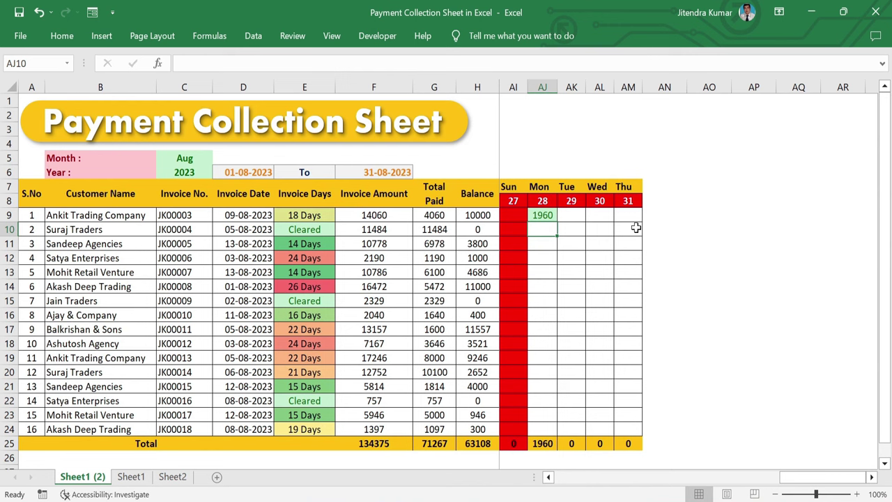
- Review the daily payment entries across the month, back to the earlier dates and forward to the 31st
key("Left")
key("Left")
key("Left")
key("Left")
key("Left")
key("Left")
key("Left")
key("Left")
key("Left")
key("Left")
key("Left")
key("Left")
key("Left")
key("Left")
key("Left")
key("Left")
key("Left")
key("Left")
key("Left")
key("Left")
key("Left")
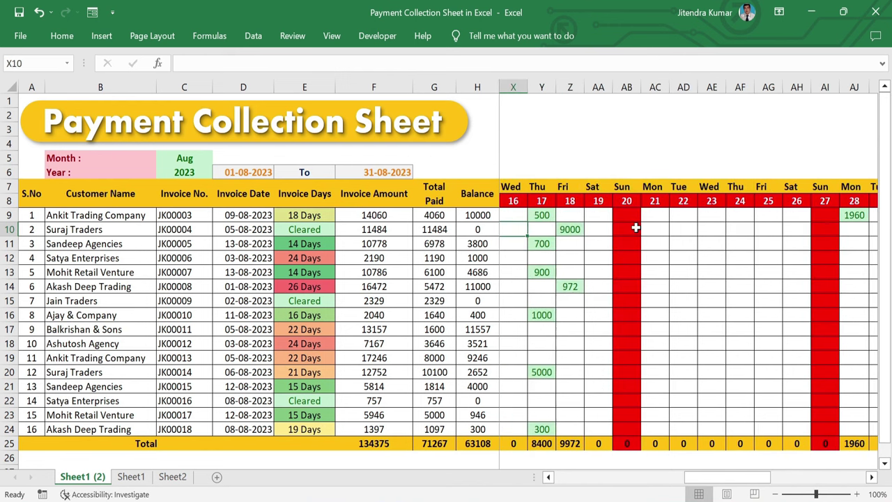
key("Left")
key("Left")
key("Left")
key("Left")
key("Left")
key("Right")
key("Right")
key("Right")
key("Right")
key("Right")
key("Right")
key("Right")
key("Right")
key("Right")
key("Right")
key("Right")
key("Right")
key("Right")
key("Right")
key("Right")
key("Right")
key("Right")
key("Right")
key("Right")
key("Right")
key("Right")
key("Right")
key("Right")
key("Right")
key("Right")
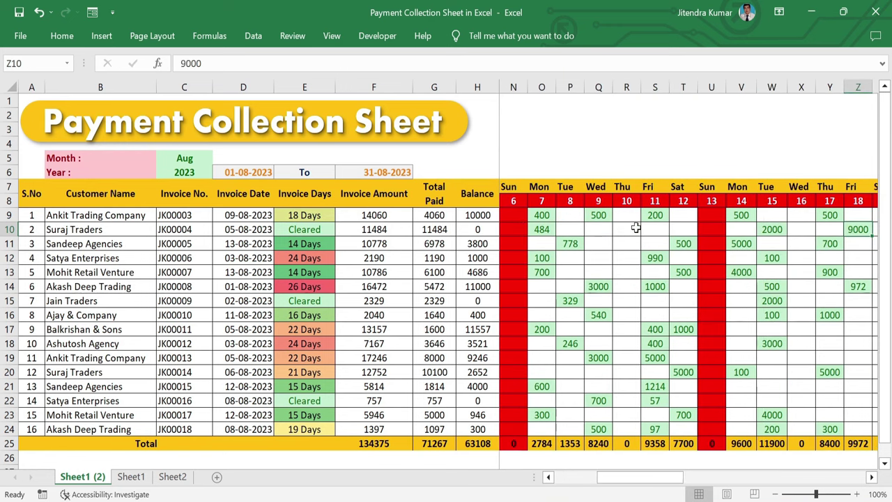
key("Right")
key("Right")
key("Right")
key("Right")
key("Right")
key("Right")
key("Right")
key("Right")
key("Right")
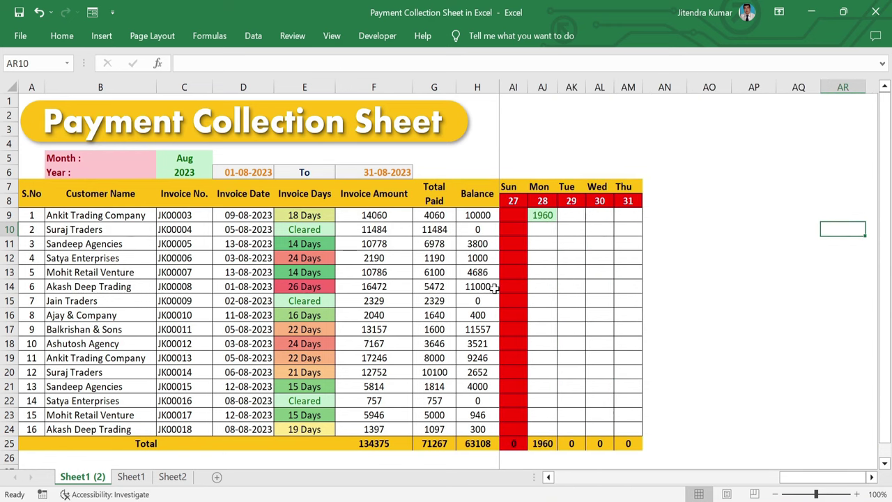
- Enter a payment of 11000 for Akash Deep Trading in row 14 on Monday the 28th and check its Invoice Days and Balance cells
left_click(537, 286)
type("1100")
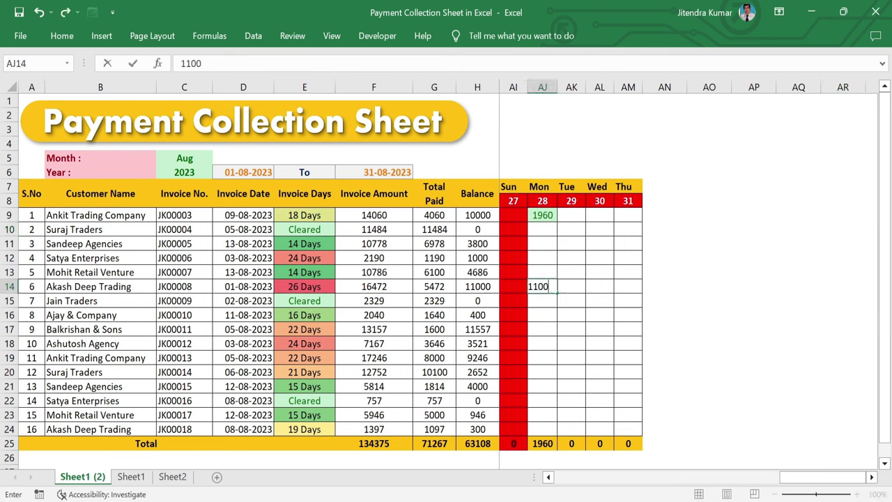
type("0")
key("Return")
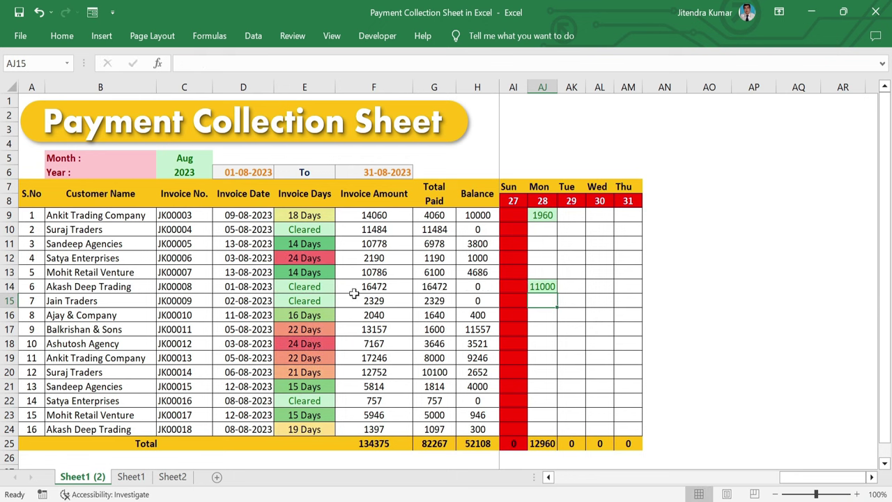
left_click(324, 288)
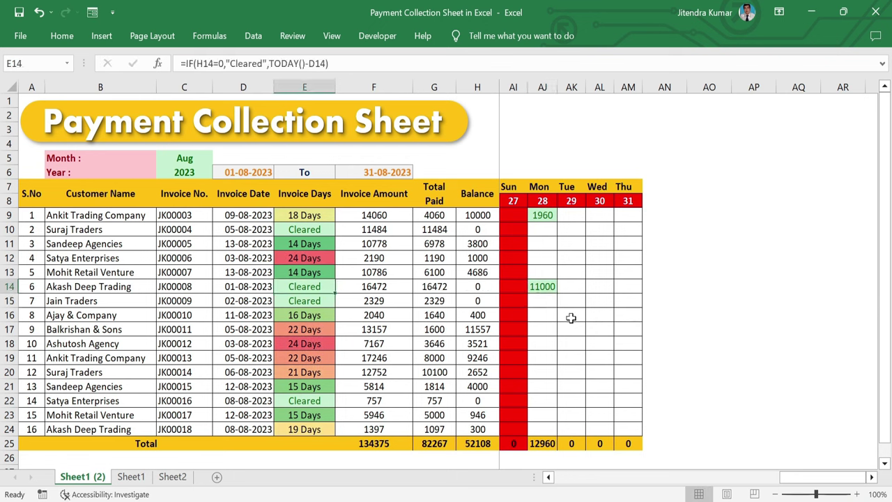
left_click(490, 288)
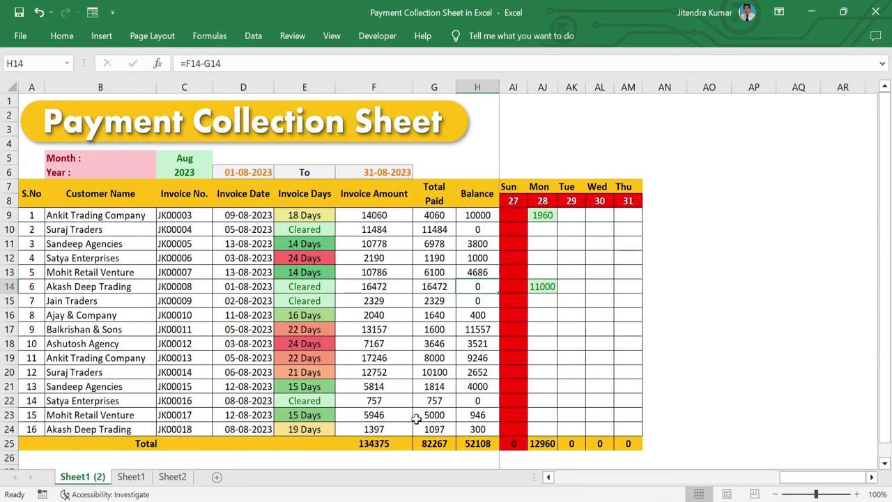
- Examine the Total row's sums for the daily columns, Invoice Amount, Total Paid and Balance
left_click(328, 446)
key("Right")
key("Right")
key("Right")
key("Right")
key("Right")
key("Right")
key("Right")
key("Right")
key("Right")
key("Right")
key("Right")
key("Right")
key("Right")
key("Right")
key("Right")
key("Right")
key("Right")
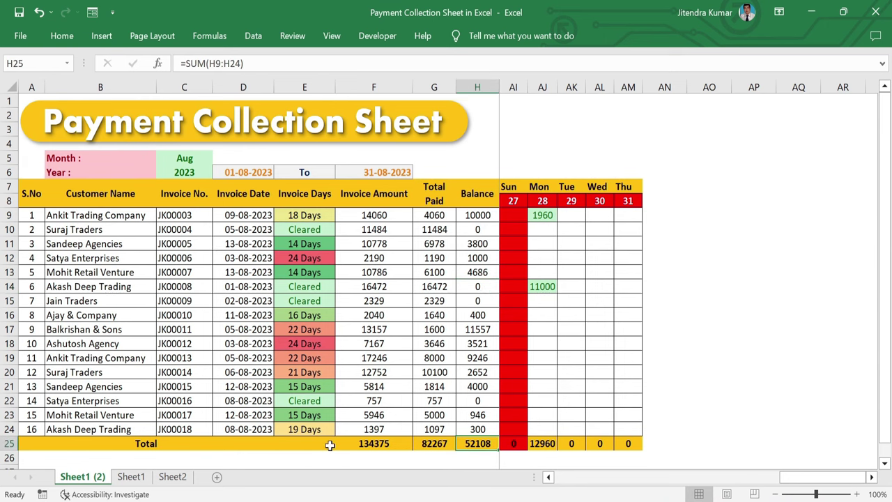
key("Left")
key("Left")
key("Left")
key("Left")
key("Left")
key("Left")
key("Left")
key("Left")
key("Left")
key("Left")
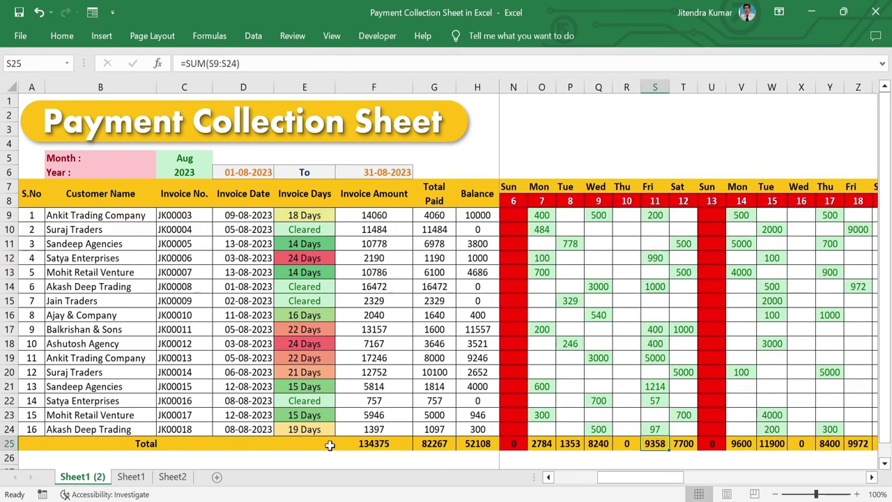
left_click(401, 439)
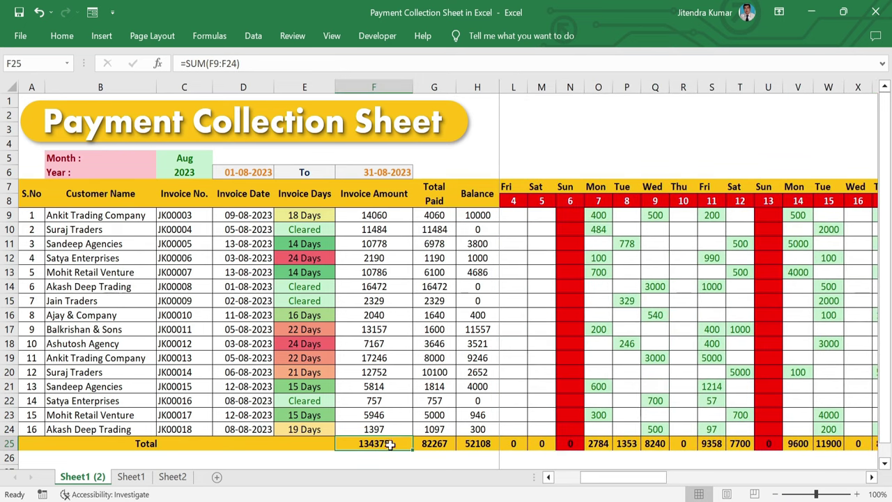
left_click(442, 443)
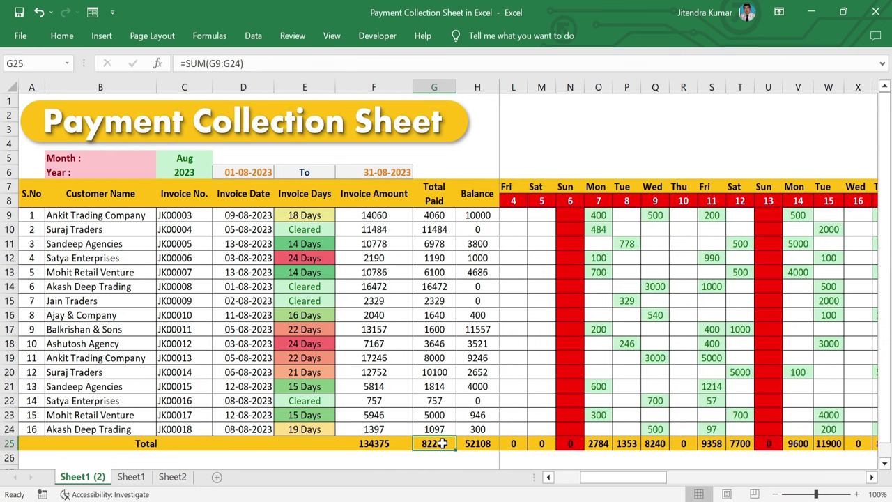
left_click(486, 439)
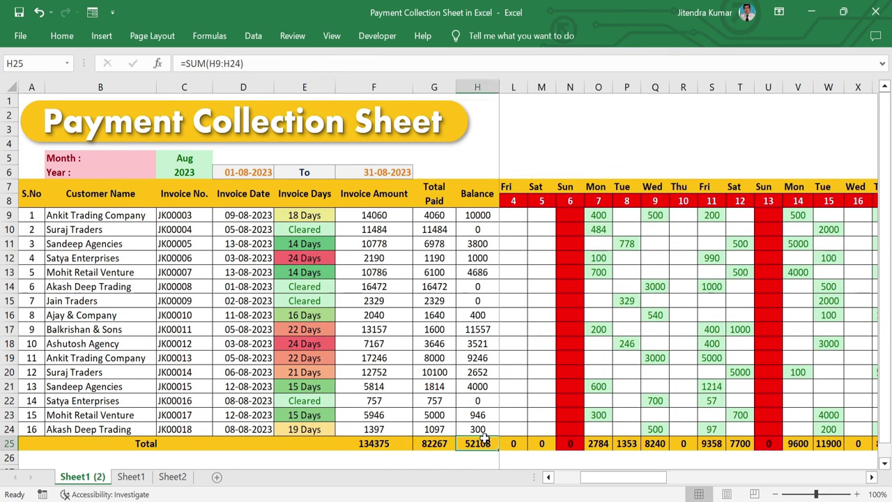
- Examine the Total row's daily sums column by column across August, up to Monday the 28th
left_click(589, 444)
key("Right")
key("Right")
key("Right")
key("Right")
key("Right")
key("Right")
key("Right")
key("Right")
key("Right")
key("Right")
key("Right")
key("Right")
key("Right")
key("Right")
key("Right")
key("Right")
key("Right")
key("Right")
key("Right")
key("Right")
key("Right")
key("Right")
key("Right")
key("Right")
key("Right")
key("Right")
key("Right")
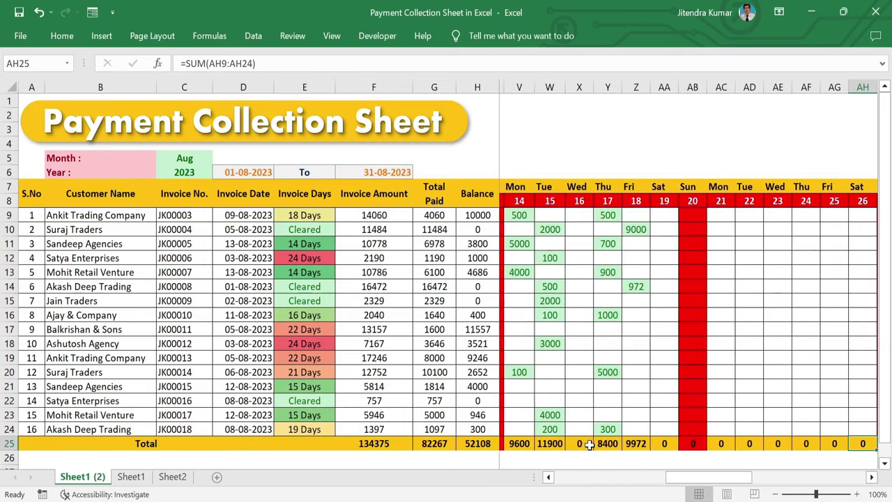
key("Left")
key("Left")
key("Left")
key("Left")
key("Left")
key("Left")
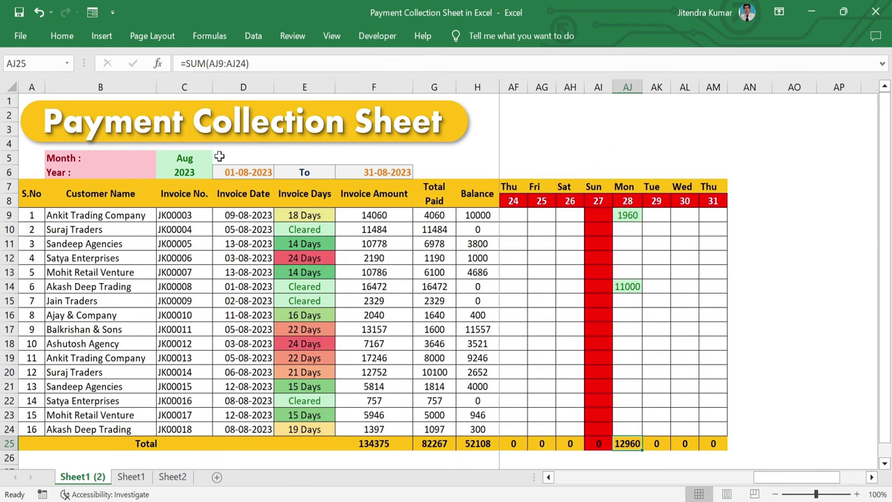
- Change the sheet's Month to Sep
left_click(192, 157)
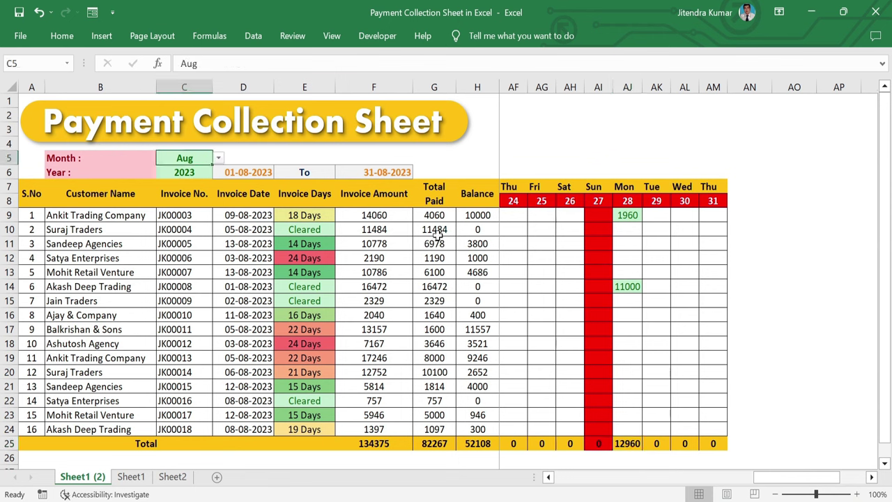
left_click(218, 159)
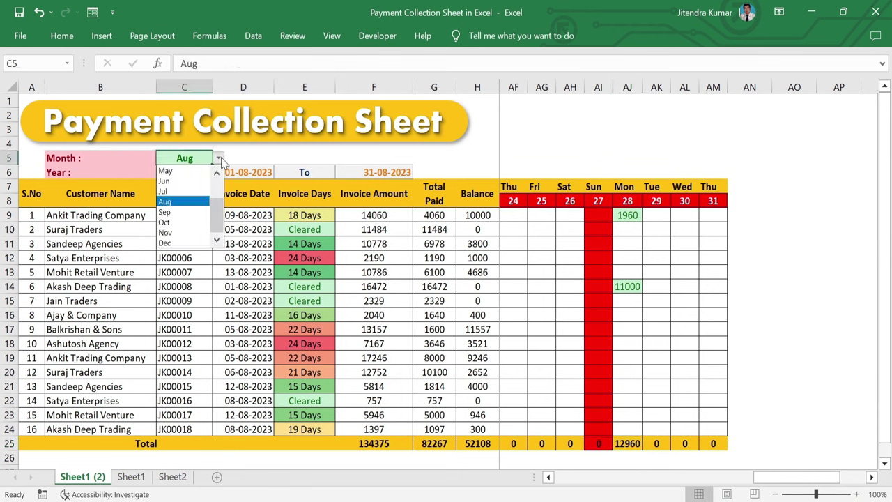
left_click(180, 213)
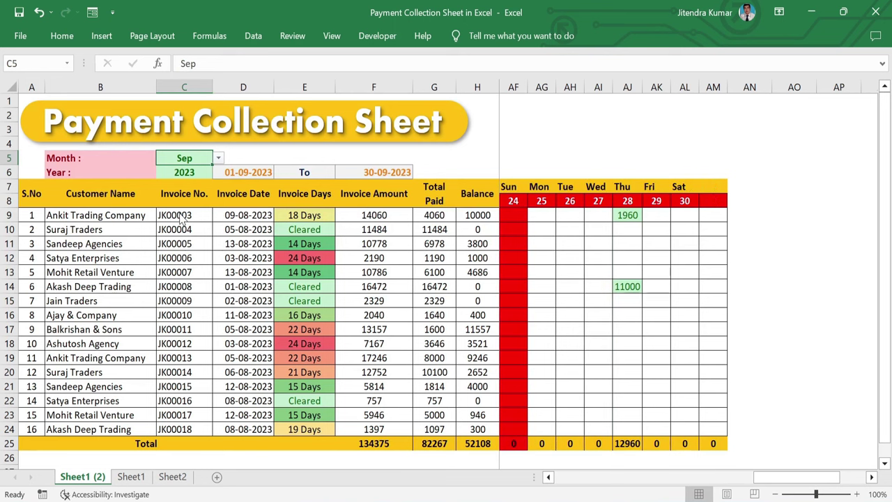
- Review the September day columns and the red Sunday columns from the end of the month back to the 1st
left_click(697, 323)
key("Left")
key("Left")
key("Left")
key("Left")
key("Left")
key("Left")
key("Left")
key("Left")
key("Left")
key("Left")
key("Left")
key("Left")
key("Left")
key("Left")
key("Left")
key("Left")
key("Left")
key("Left")
key("Left")
key("Left")
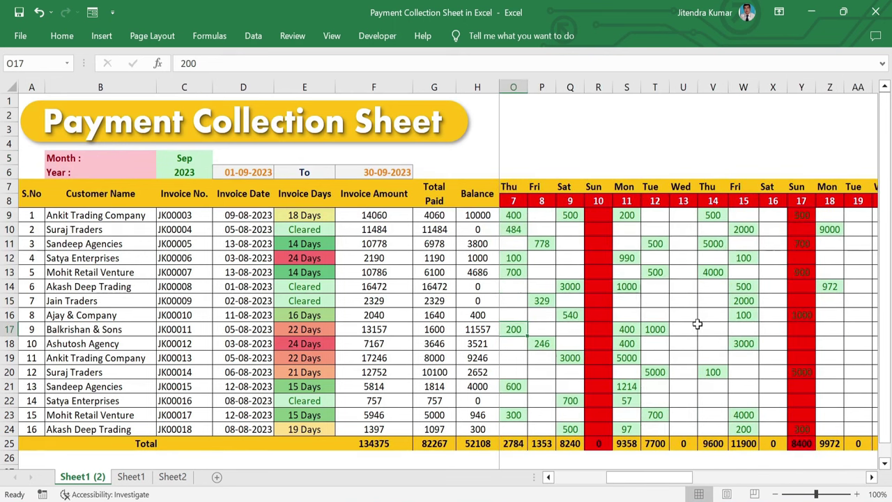
key("Left")
key("Left")
key("Left")
key("Left")
key("Left")
key("Left")
key("Left")
key("Left")
key("Left")
key("Left")
key("Left")
key("Left")
key("Left")
key("Left")
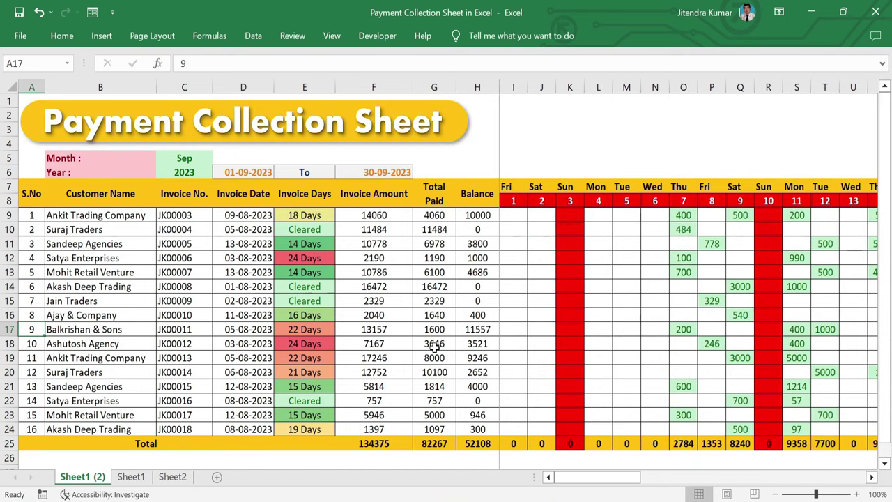
- Check which years the Year cell's list offers, keeping 2023
left_click(196, 175)
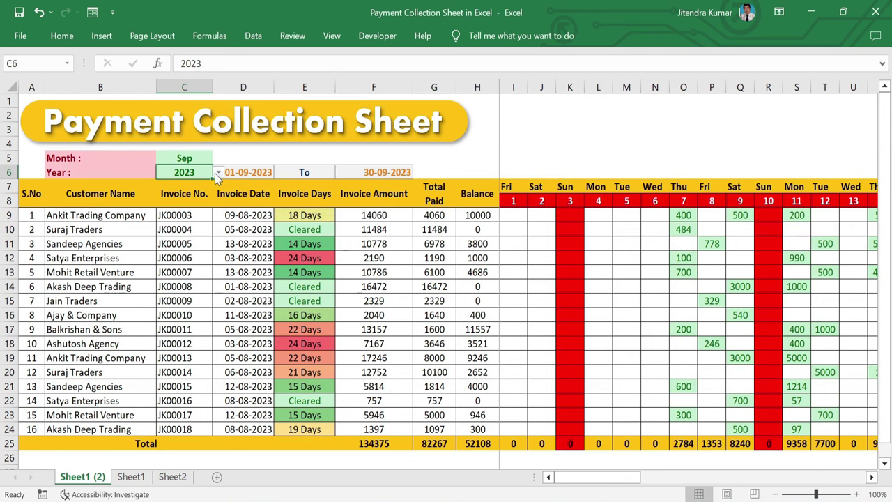
left_click(217, 173)
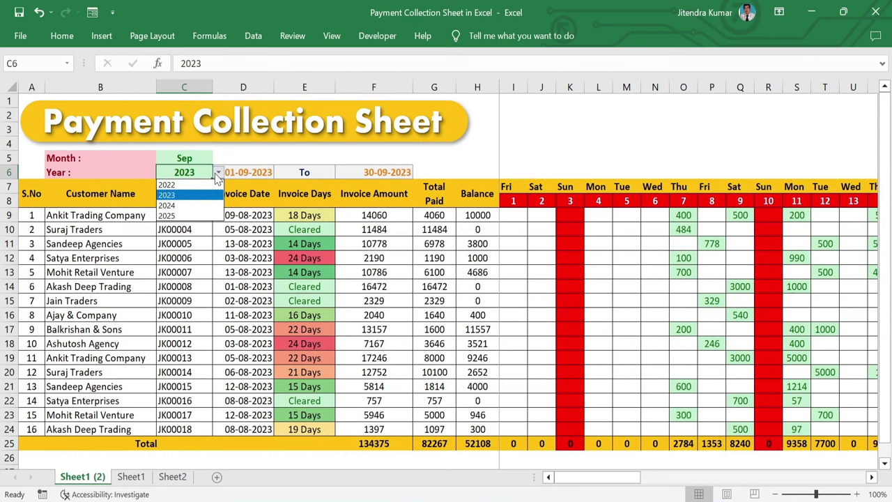
left_click(217, 175)
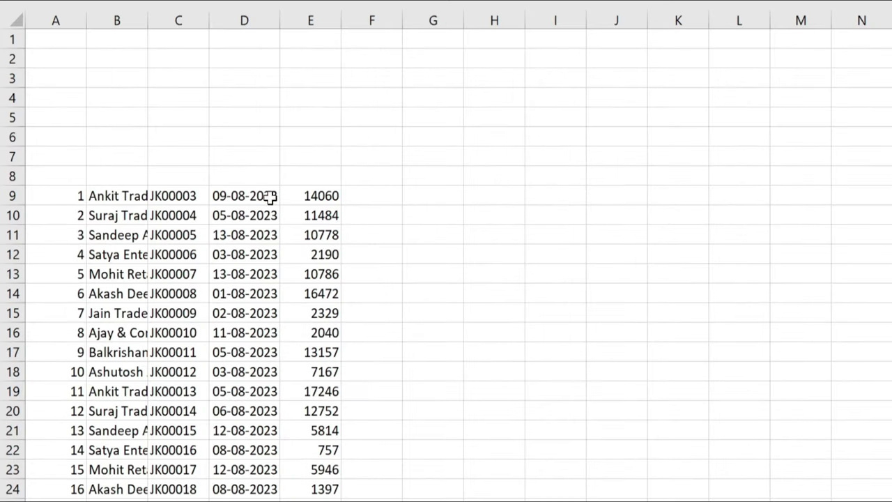
- Enter the headers S. No., Customer Name, Invoice No., Invoice Date and Amount in row 8 above the raw invoice data
left_click(80, 173)
type("S. No.")
key("Tab")
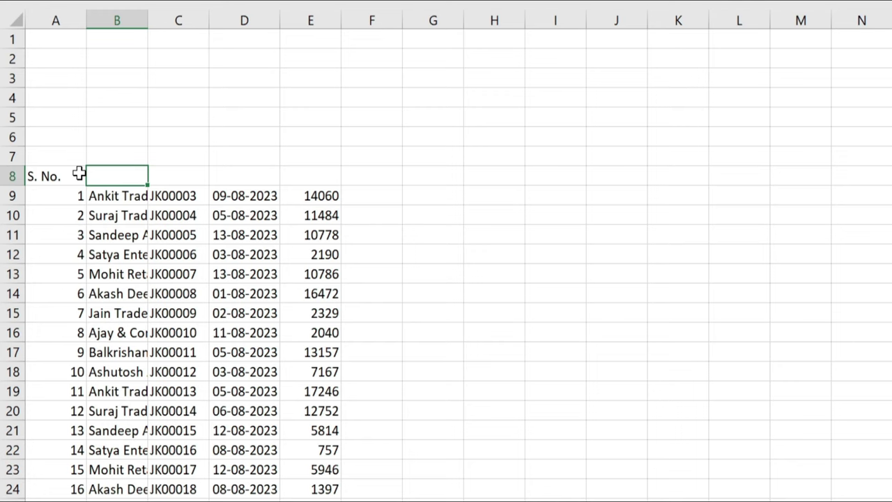
type("Customer Name")
key("Tab")
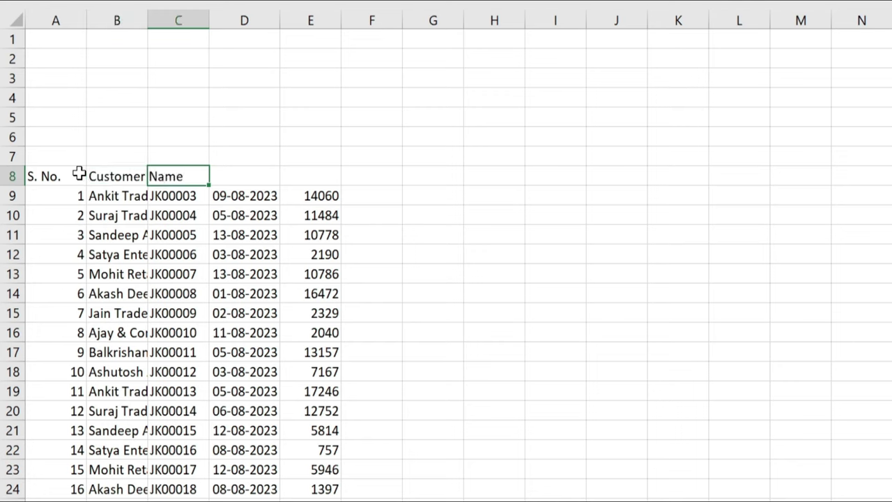
type("Invoice No.")
key("Tab")
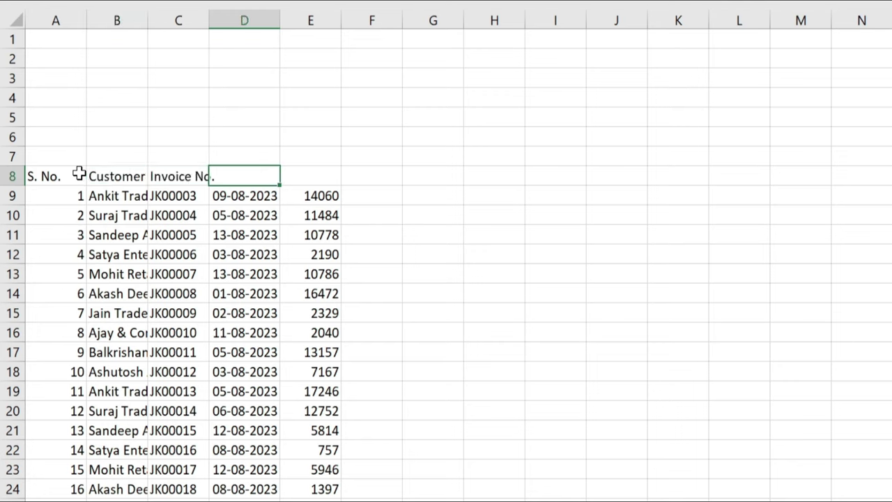
type("Invoice Date")
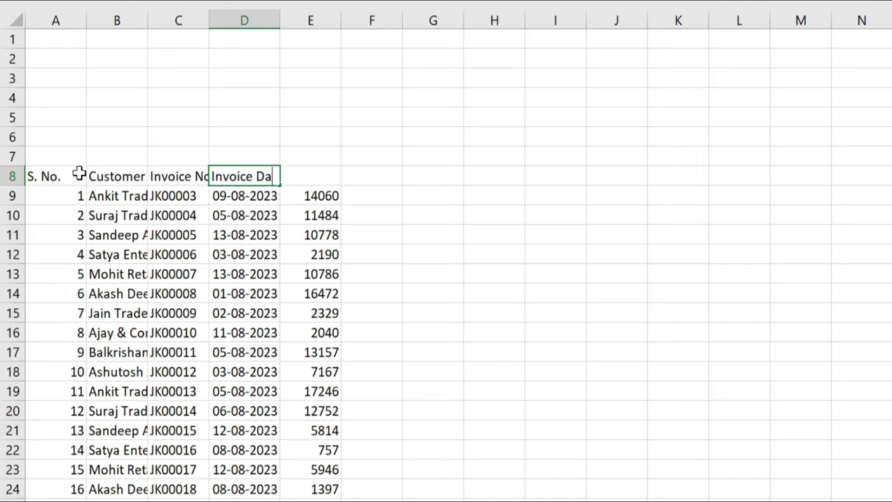
key("Tab")
type("Amount")
left_click(397, 294)
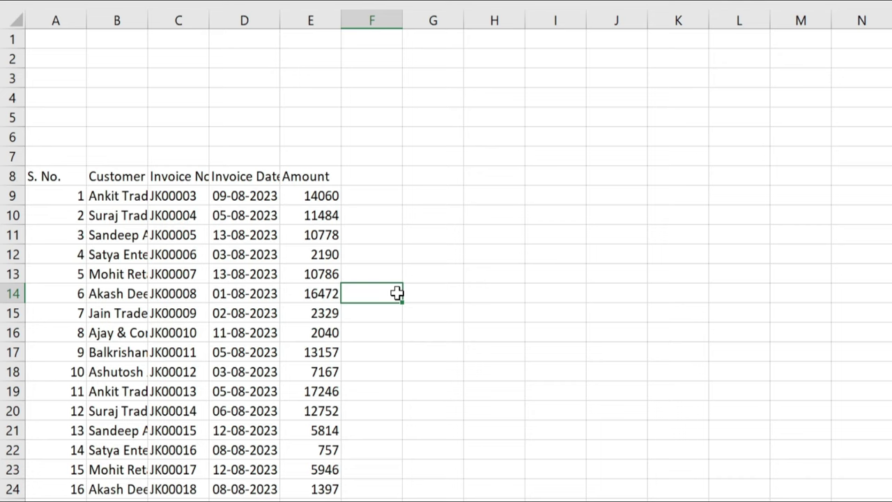
- Insert a new column before Amount and give it the header Invoice Days in row 8
left_click(320, 297)
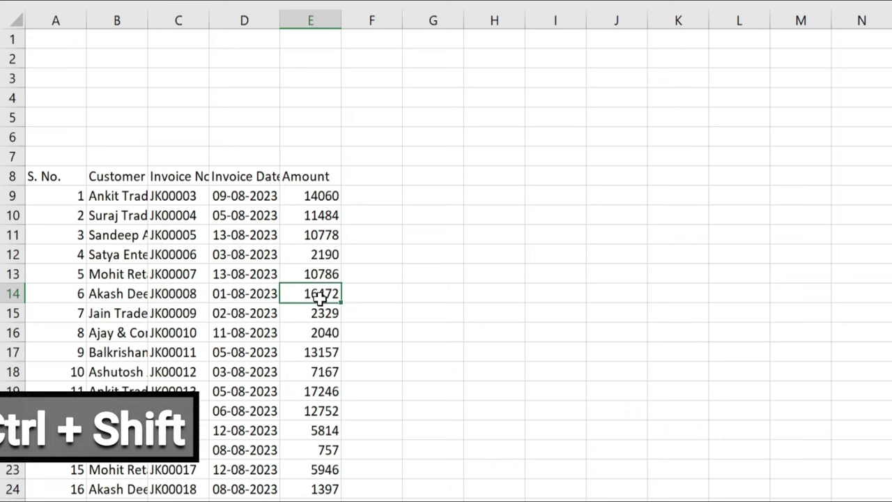
key("ctrl+space")
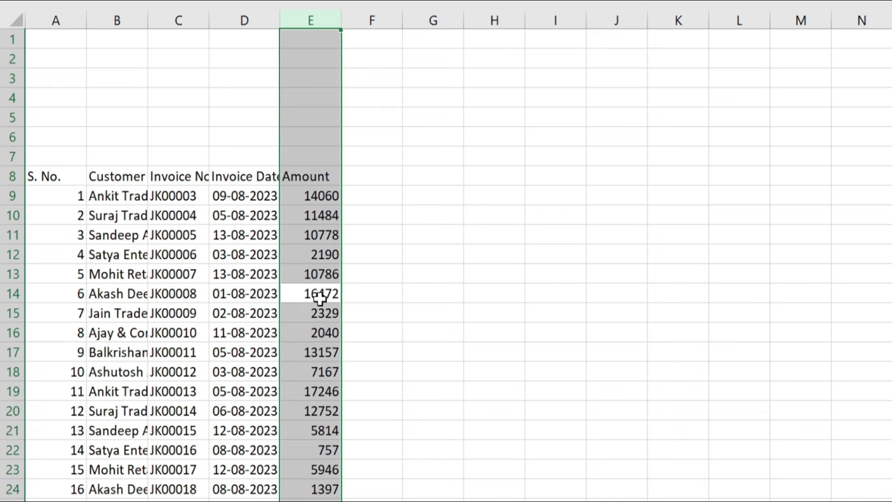
key("ctrl+shift+plus")
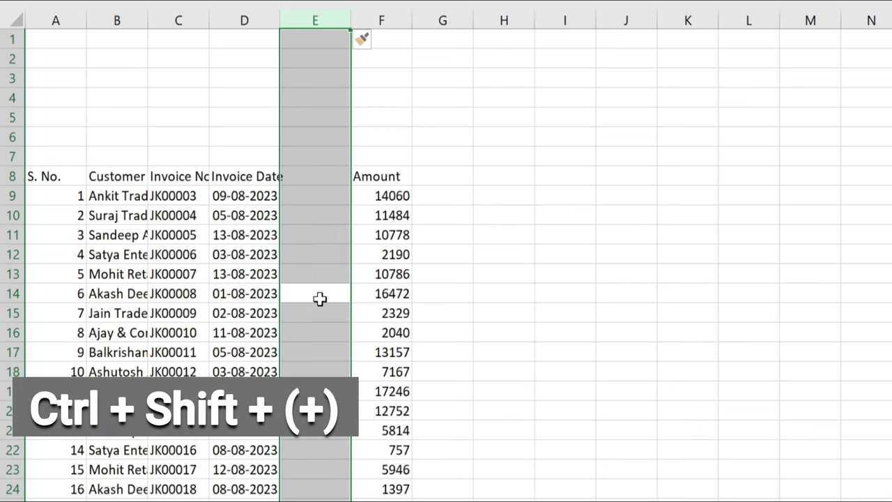
left_click(318, 179)
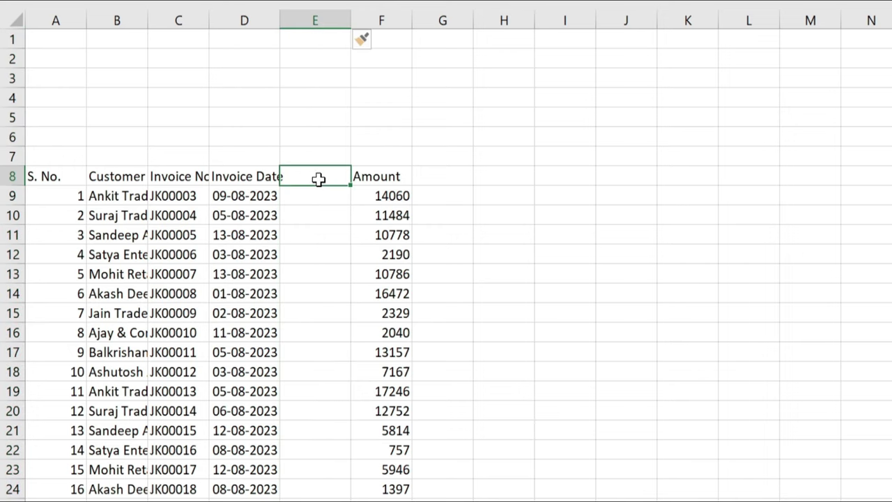
type("Invoice Days")
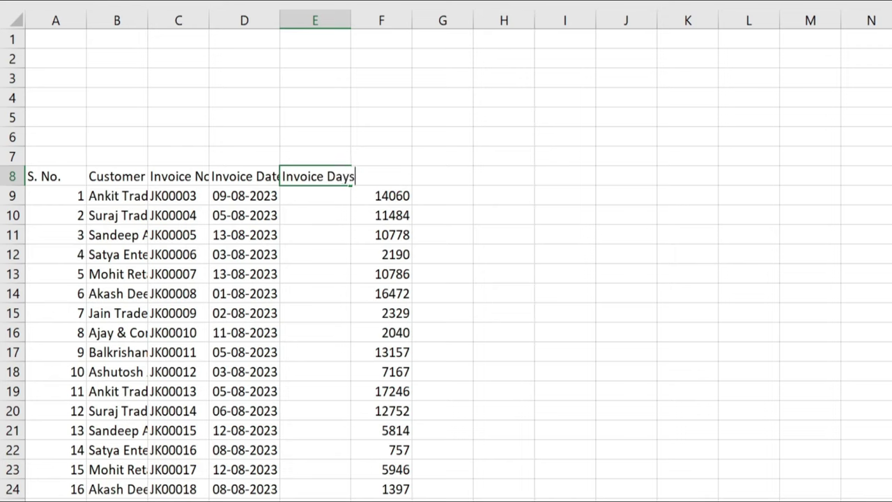
key("Return")
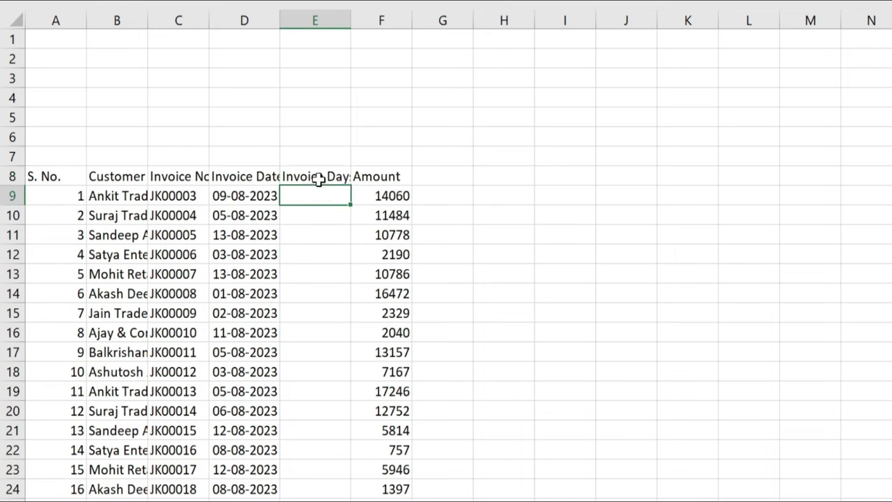
- Add the headers Total Paid and Balance in G8 and H8, and autofit the widths of columns A to H
left_click(427, 181)
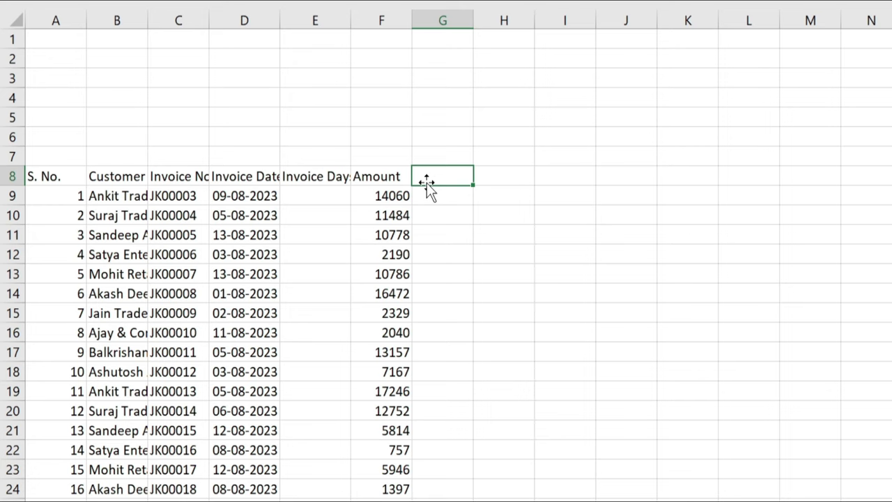
type("Total Paid")
key("Tab")
type("Balance")
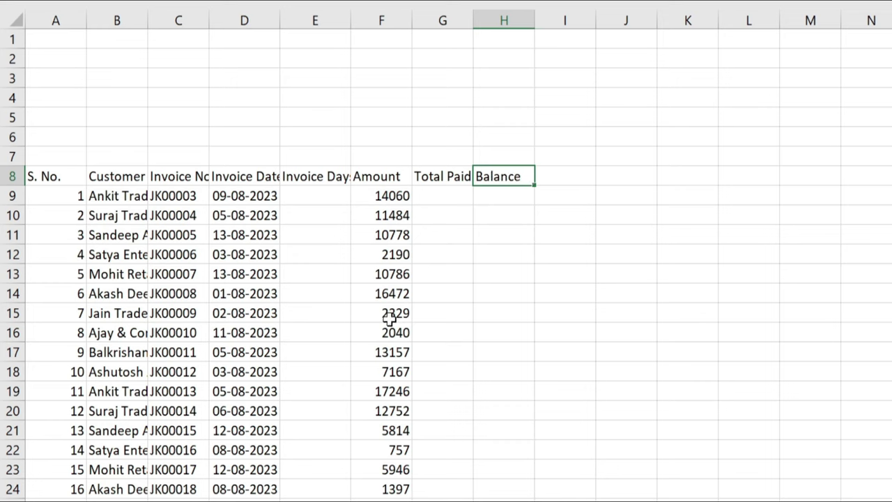
left_click_drag(69, 19, 509, 19)
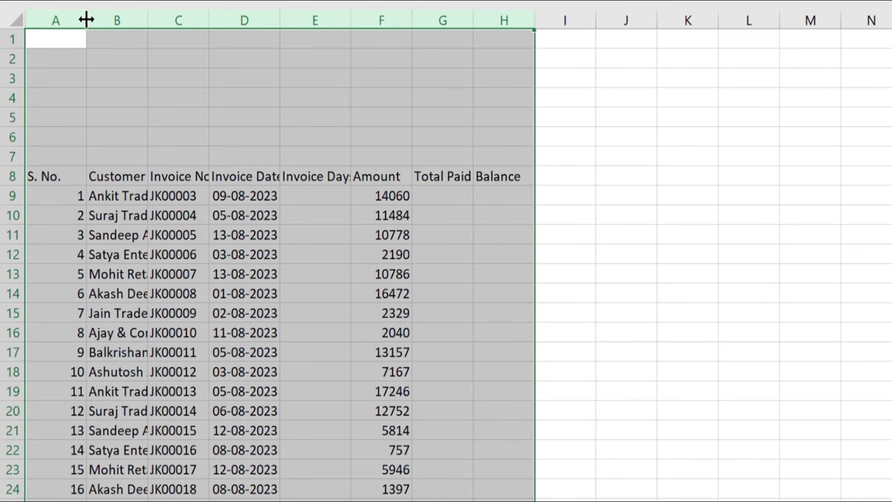
double_click(86, 19)
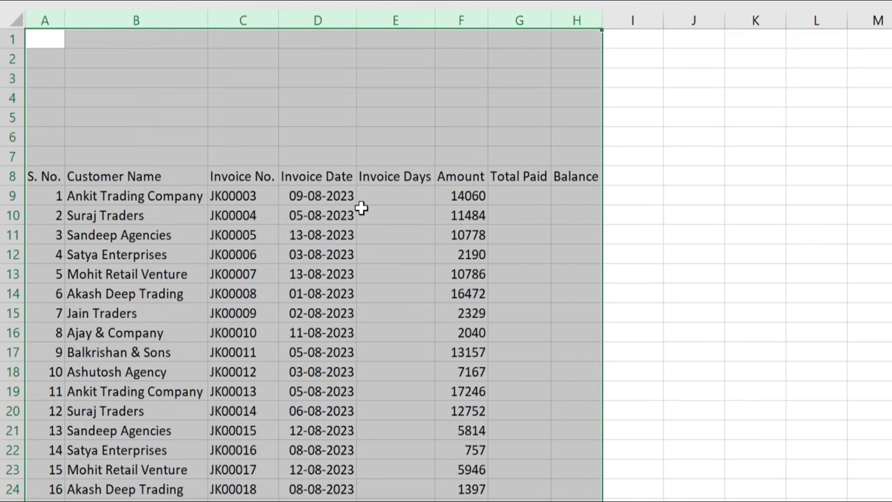
- Apply the Bad cell style to cells B5:B6
left_click_drag(175, 115, 175, 135)
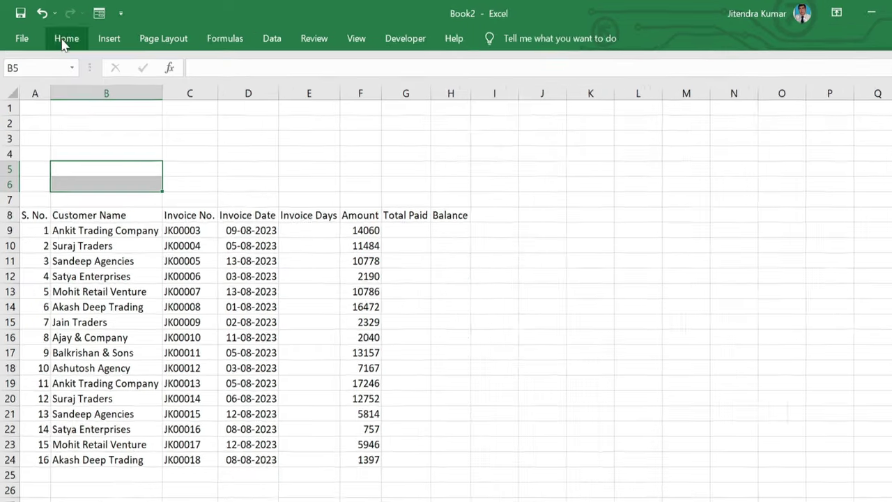
left_click(62, 35)
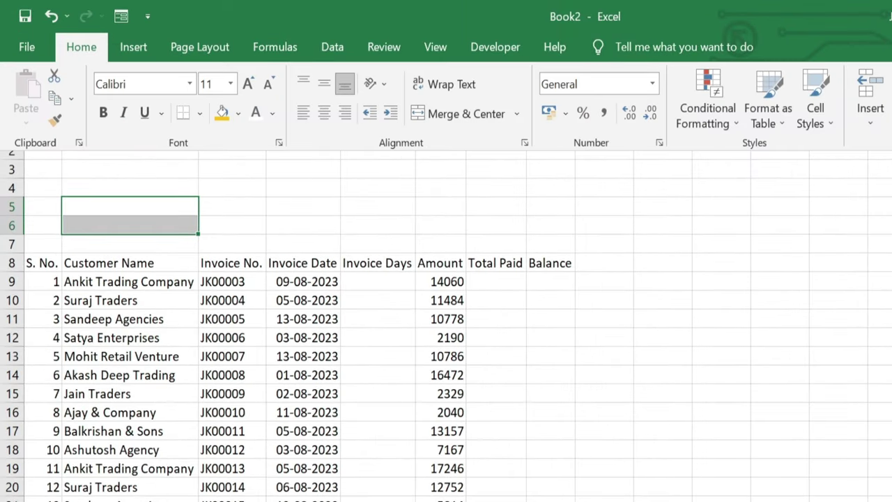
left_click(831, 121)
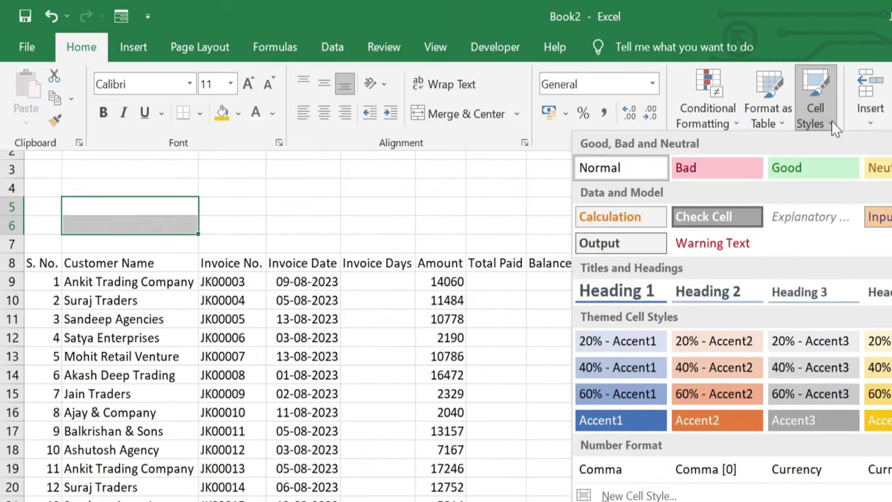
left_click(737, 163)
- Enter the labels Month in B5 and Year in B6
left_click(140, 209)
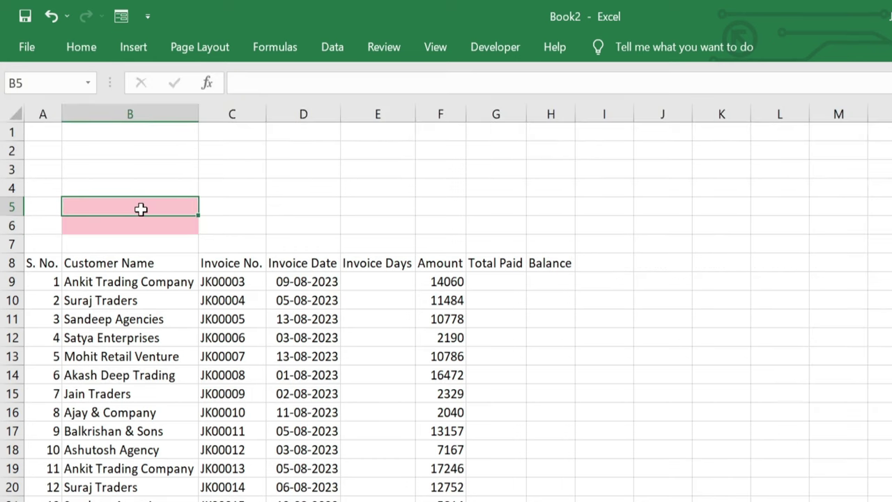
type("Month")
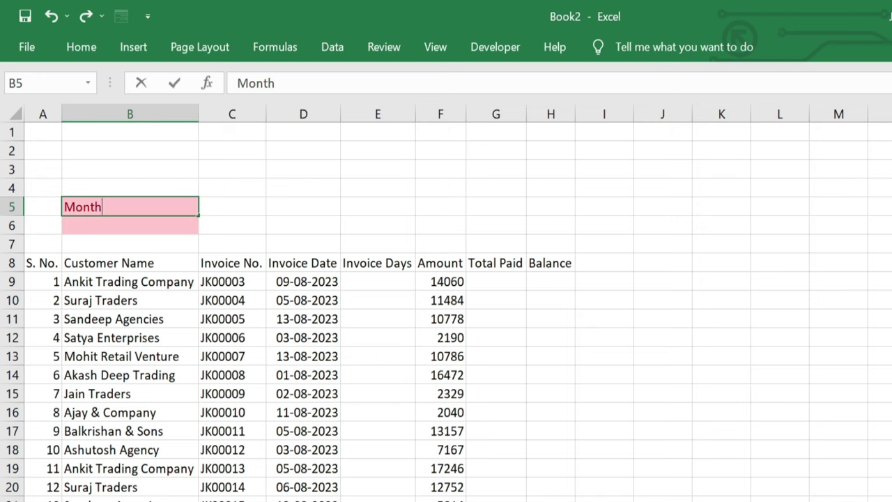
key("Return")
type("Year")
key("Tab")
- Apply the Good cell style to the Month and Year input cells C5:C6
left_click_drag(210, 207, 221, 223)
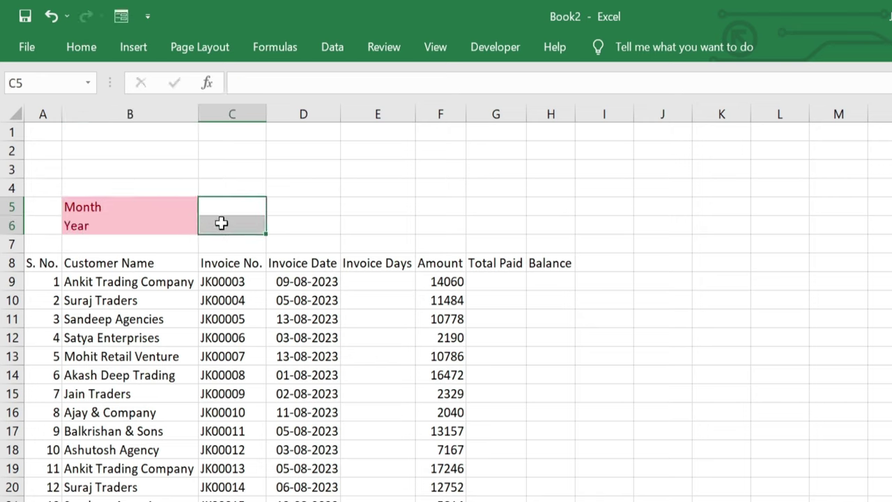
left_click(69, 53)
left_click(815, 128)
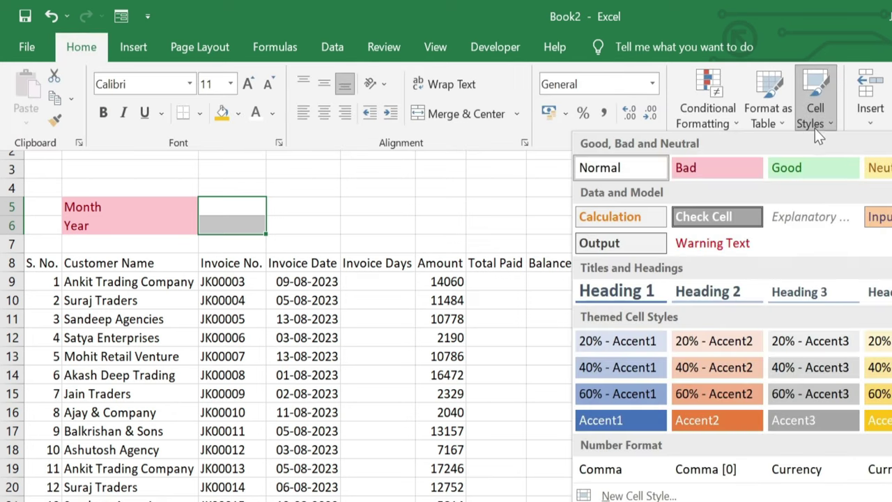
left_click(815, 175)
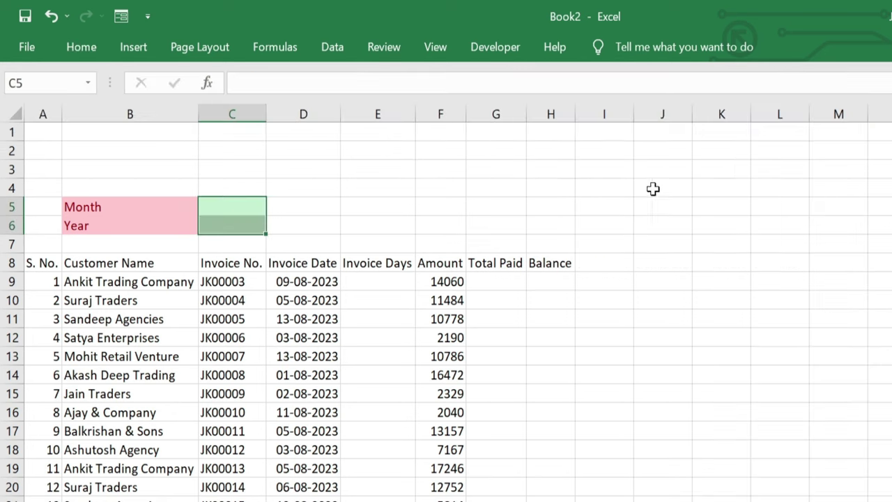
left_click(246, 208)
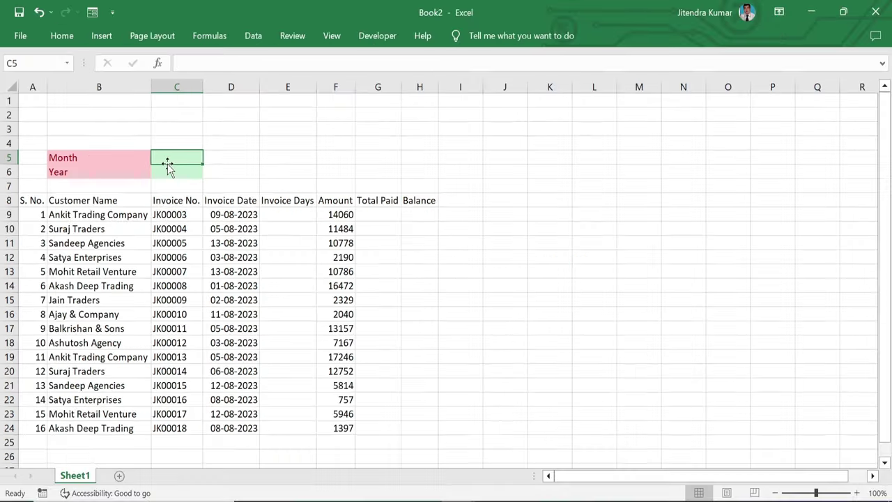
- Add a new worksheet and fill cells B2:B13 with the month abbreviations Jan to Dec
left_click(119, 475)
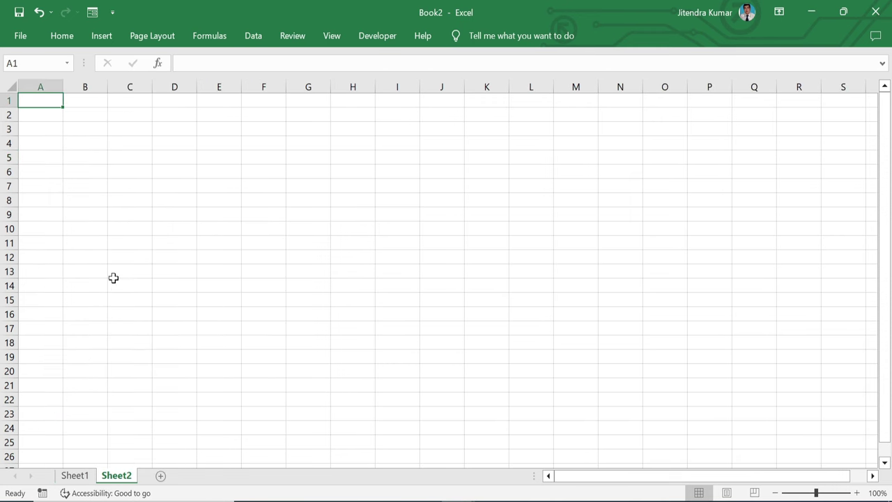
left_click(82, 114)
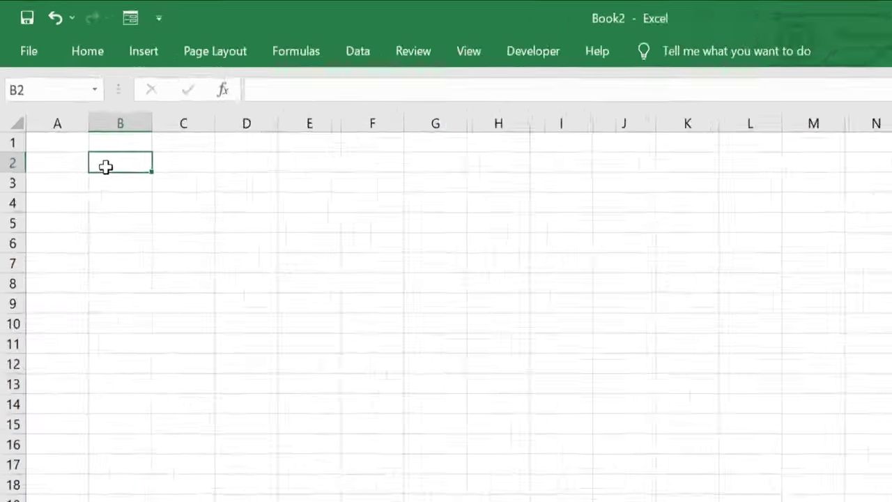
type("Jan")
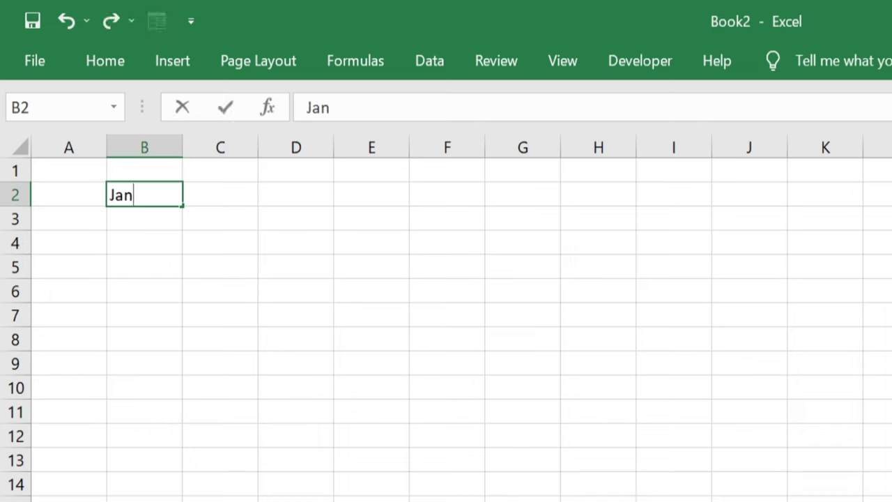
key("Return")
left_click(152, 194)
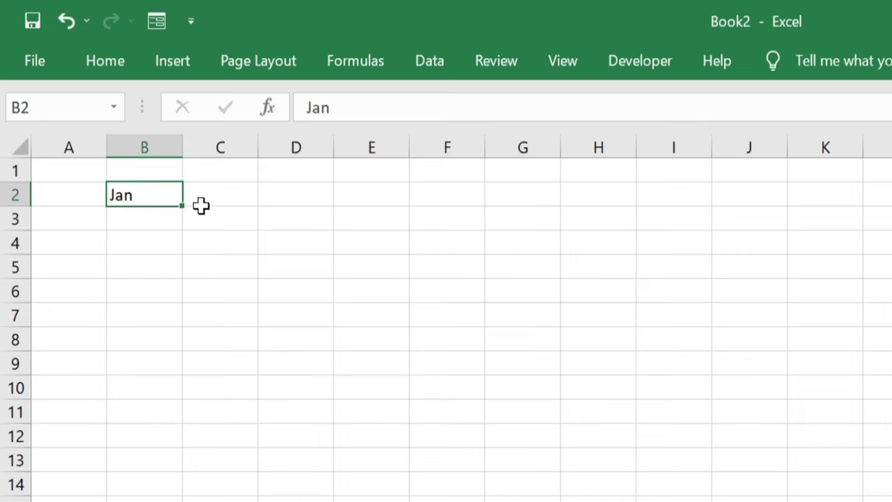
left_click_drag(184, 206, 216, 473)
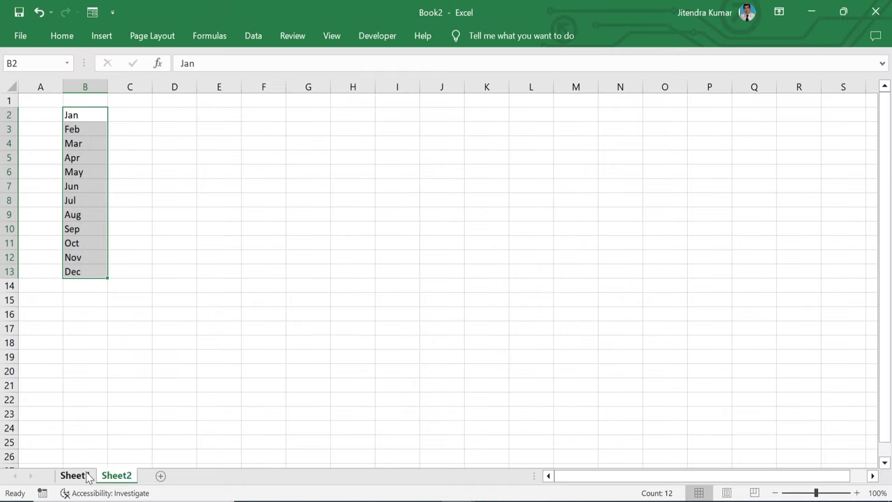
- Create a list data validation in Month cell C5 of Sheet1, sourced from Sheet2 cells B2:B13, and choose Aug
left_click(87, 474)
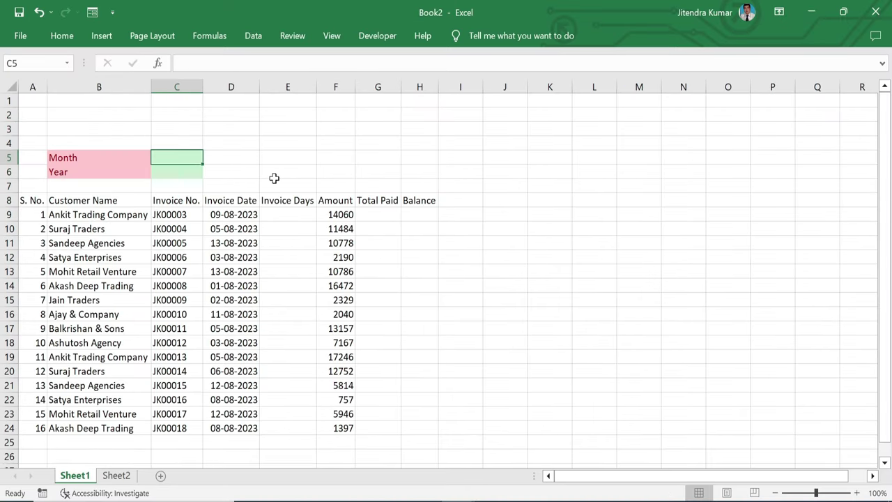
left_click(258, 39)
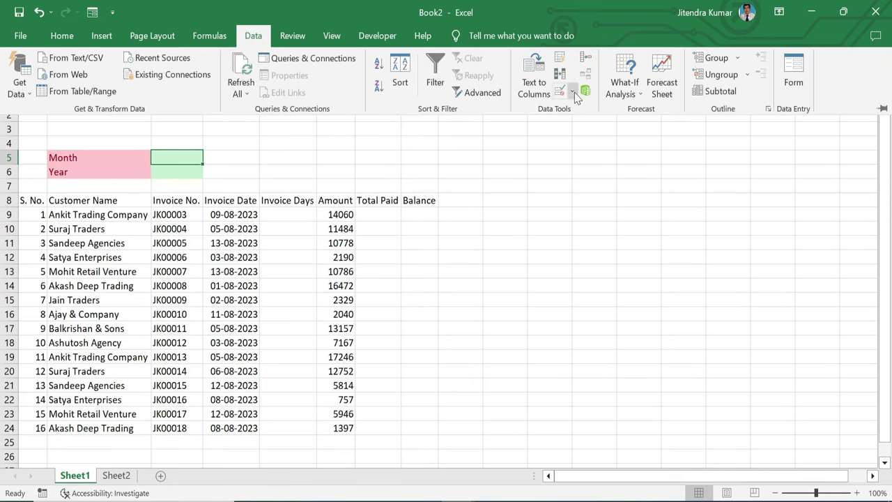
left_click(573, 91)
left_click(583, 110)
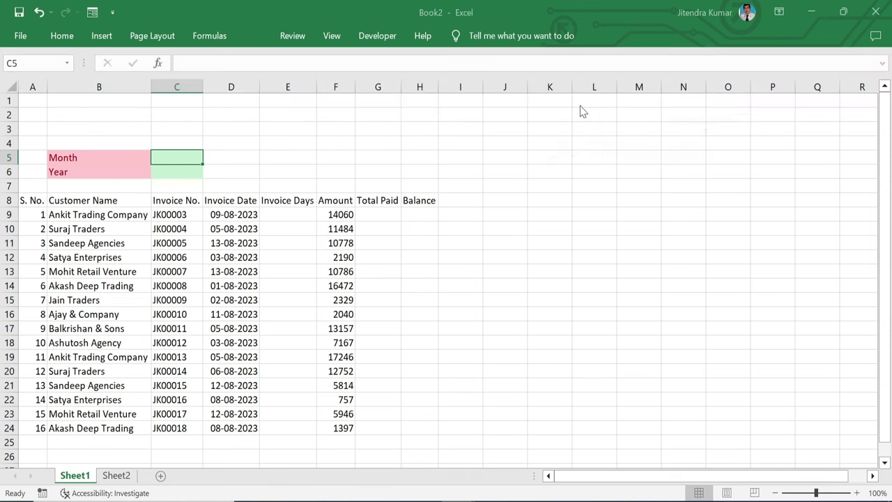
left_click(567, 207)
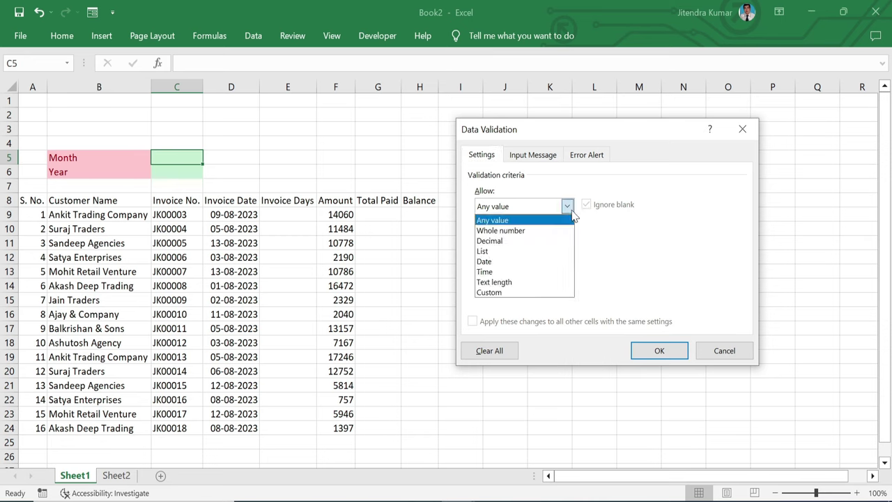
left_click(487, 252)
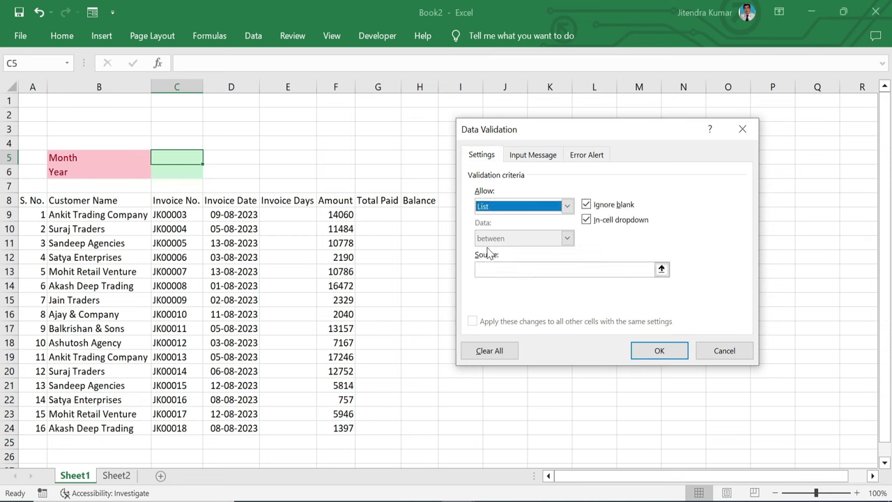
left_click(529, 268)
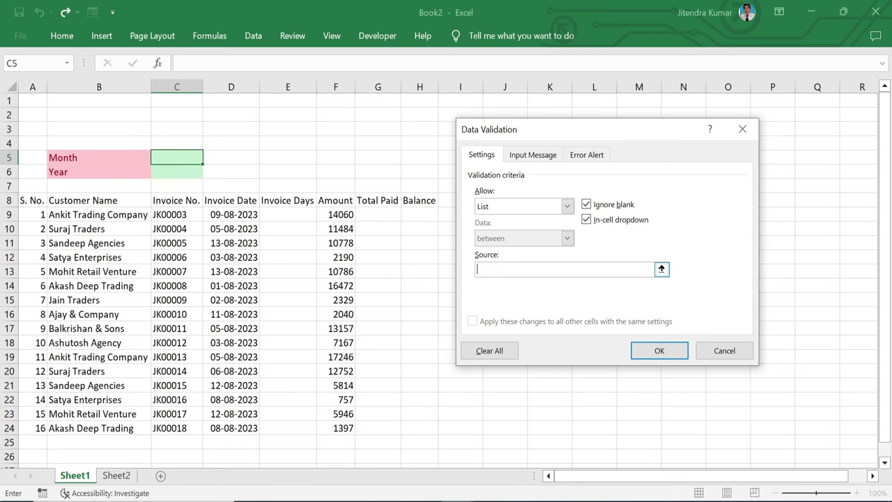
left_click(119, 475)
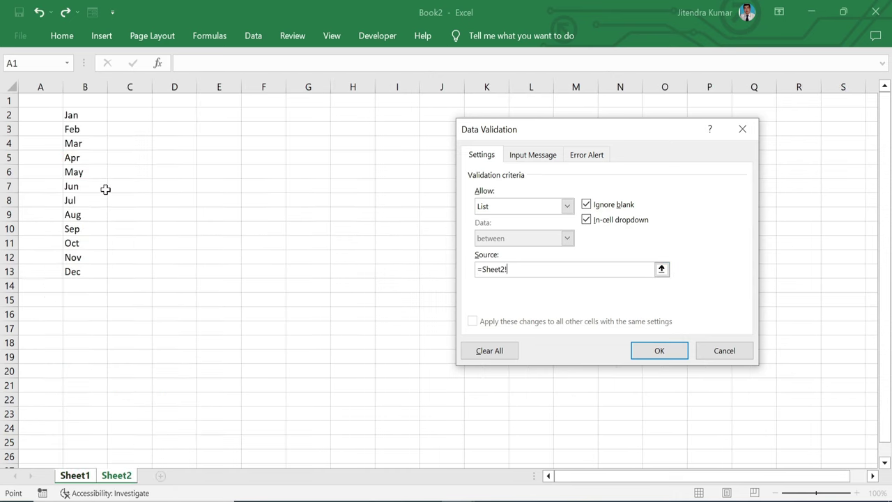
left_click_drag(79, 116, 96, 270)
left_click(658, 350)
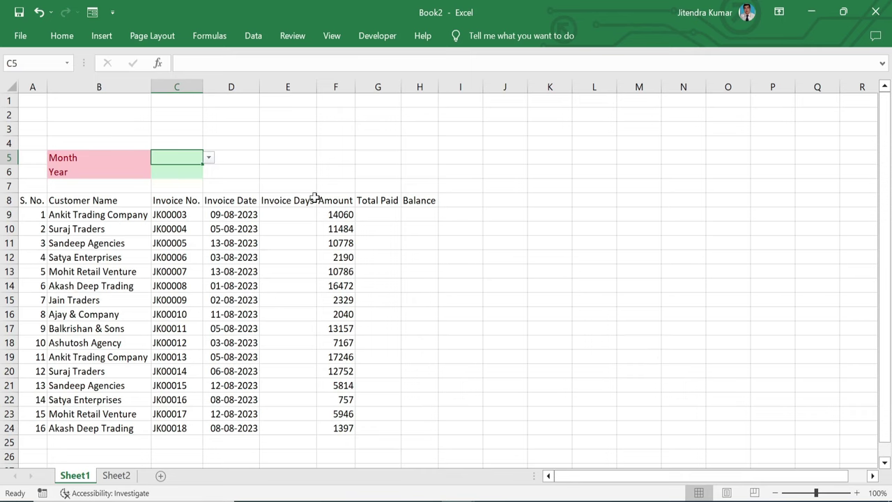
left_click(208, 158)
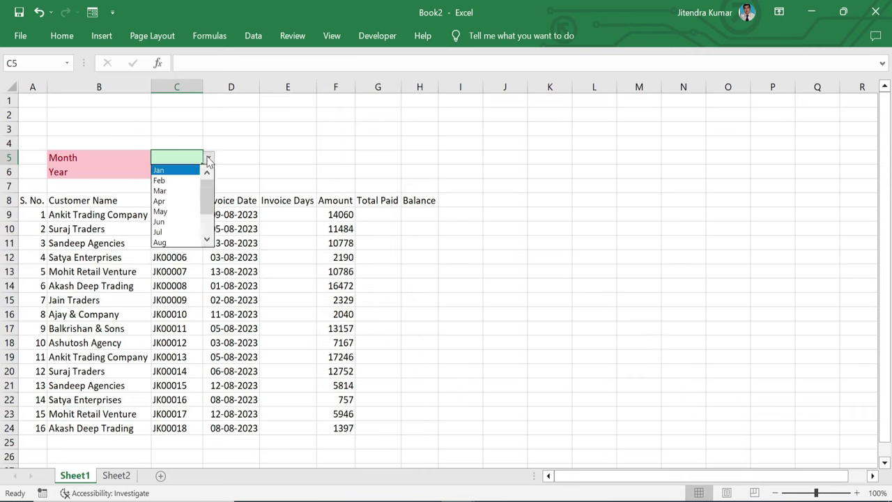
left_click(166, 243)
- Create a list data validation in Year cell C6 with each year from 2023 to 2030, comma-separated, and choose 2023
left_click(193, 173)
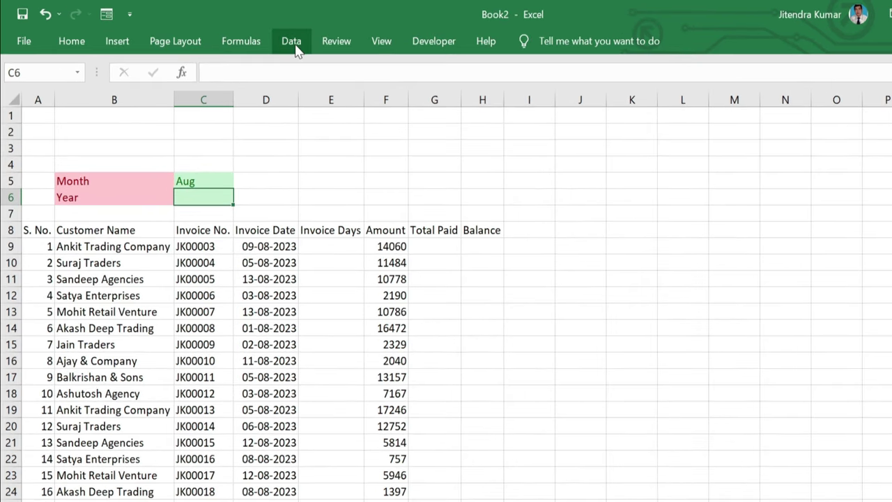
left_click(292, 43)
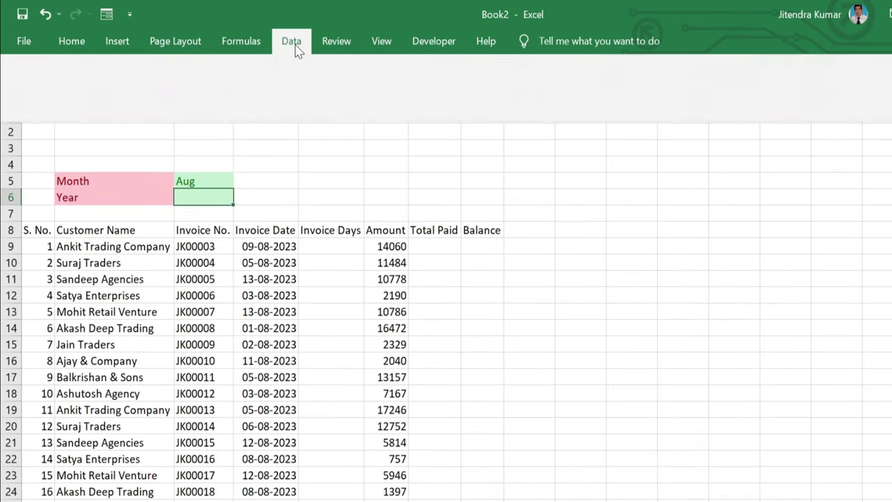
left_click(657, 105)
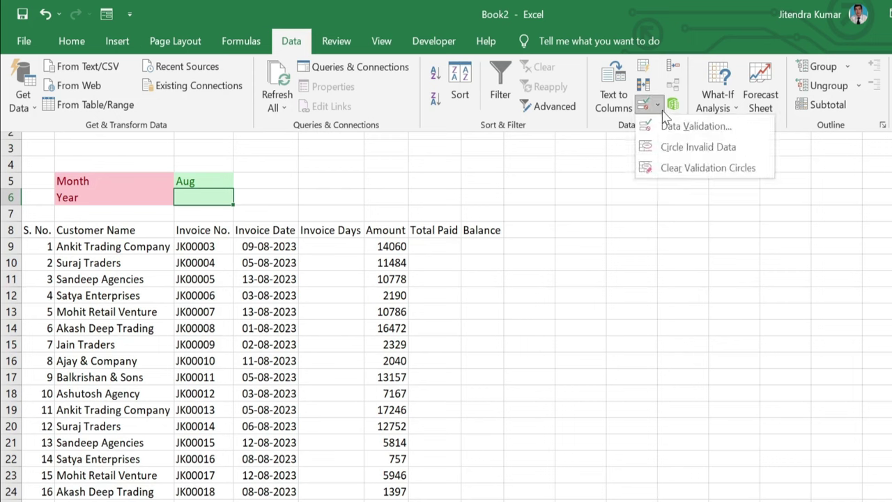
left_click(666, 124)
left_click(653, 238)
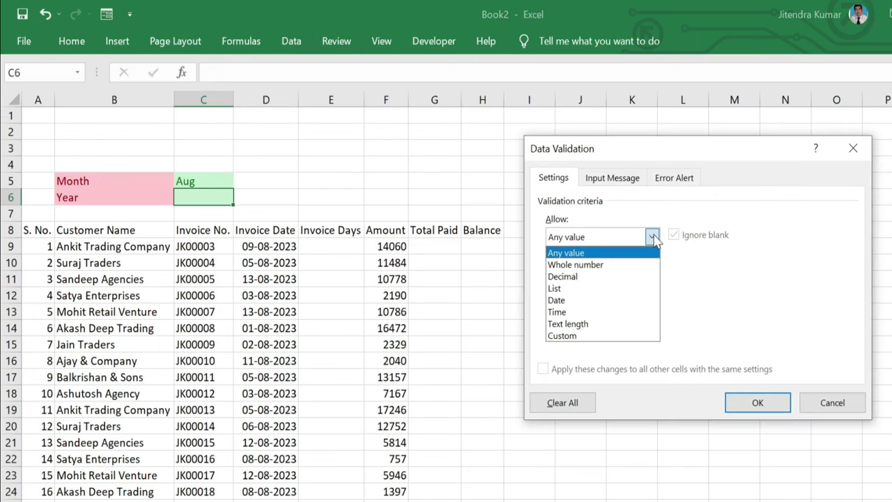
left_click(620, 282)
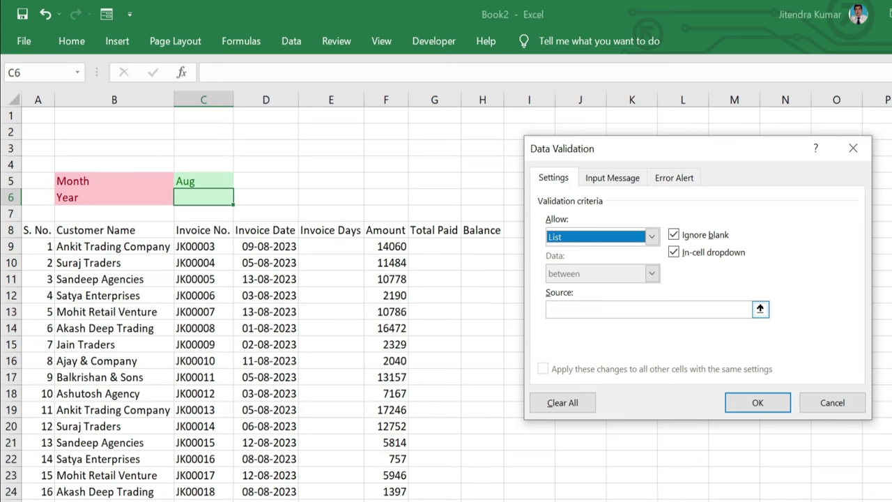
left_click(684, 307)
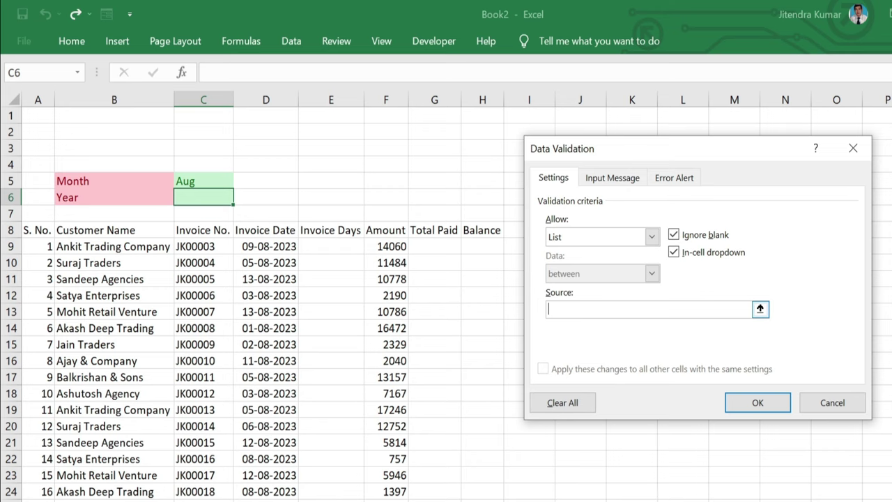
type("2023, 2024, 2025, 20")
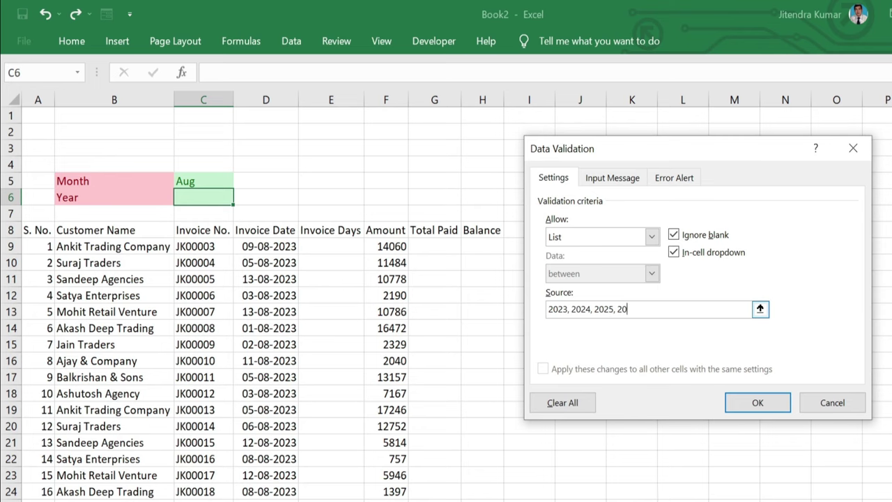
type("26, 2027, 2028, 2029, 2030")
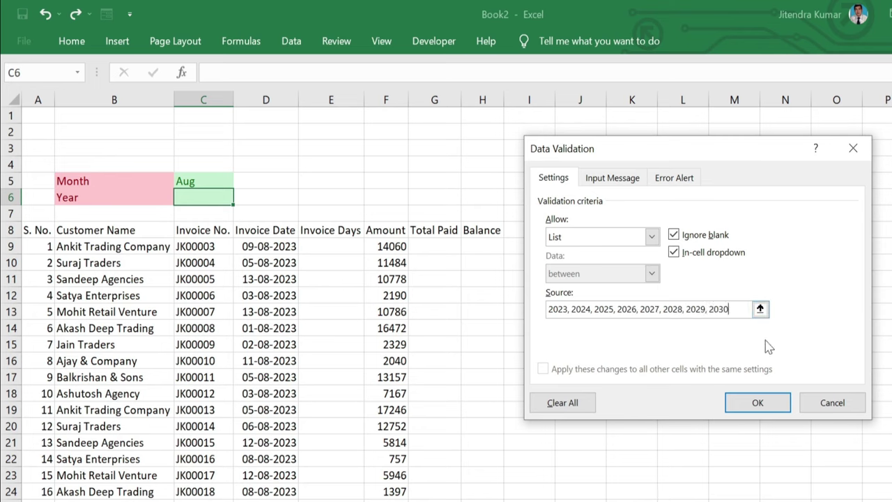
left_click(759, 405)
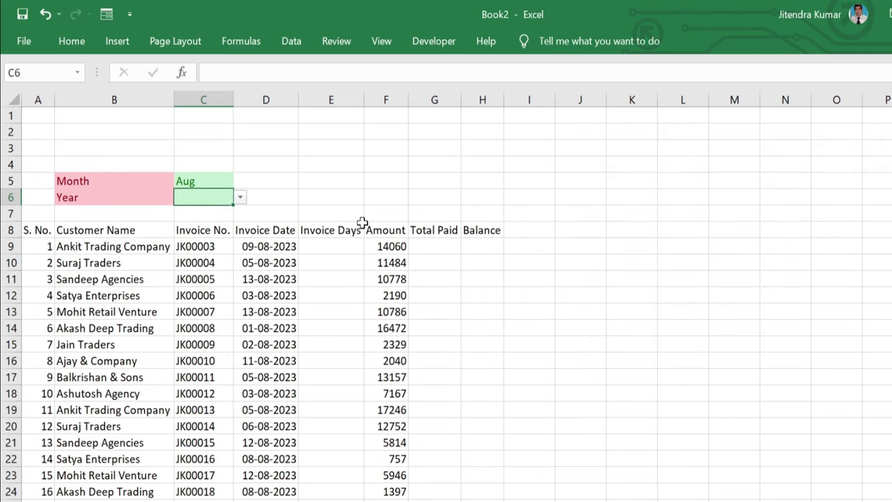
left_click(240, 197)
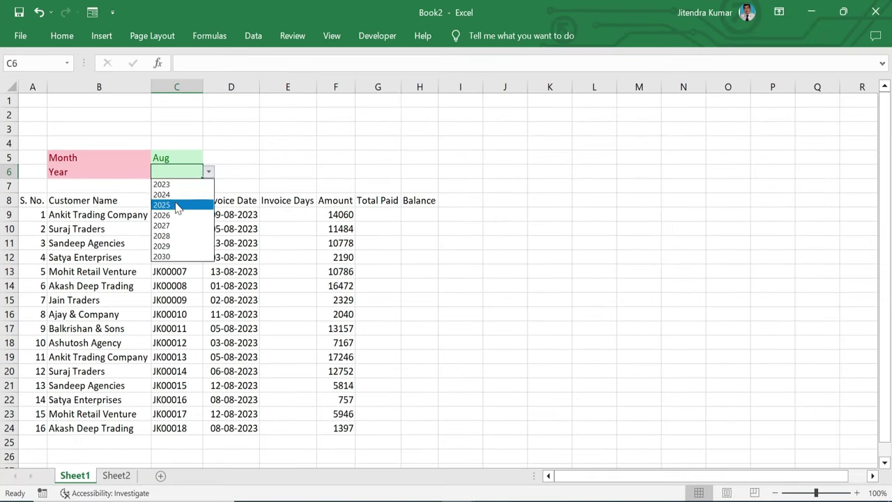
left_click(164, 184)
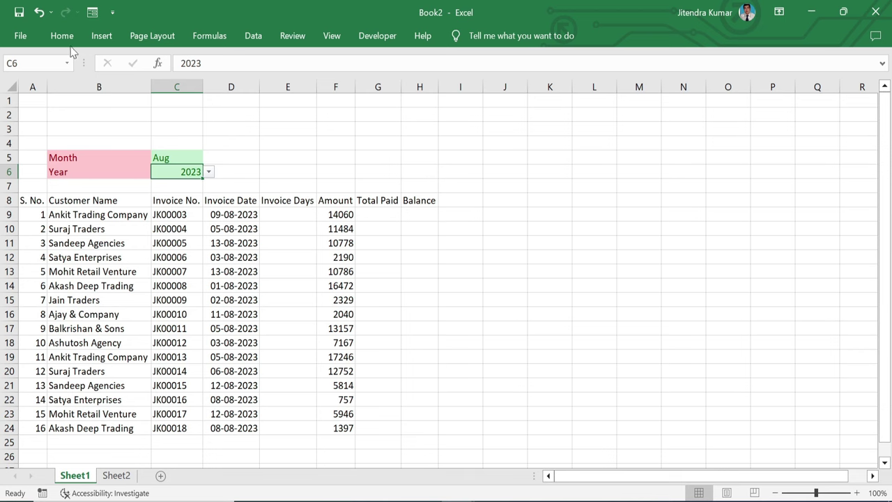
- Left-align the year in cell C6
left_click(67, 38)
left_click(246, 87)
left_click(230, 87)
left_click(451, 225)
- Apply the Output cell style to cells D6:F6
left_click_drag(235, 168, 335, 170)
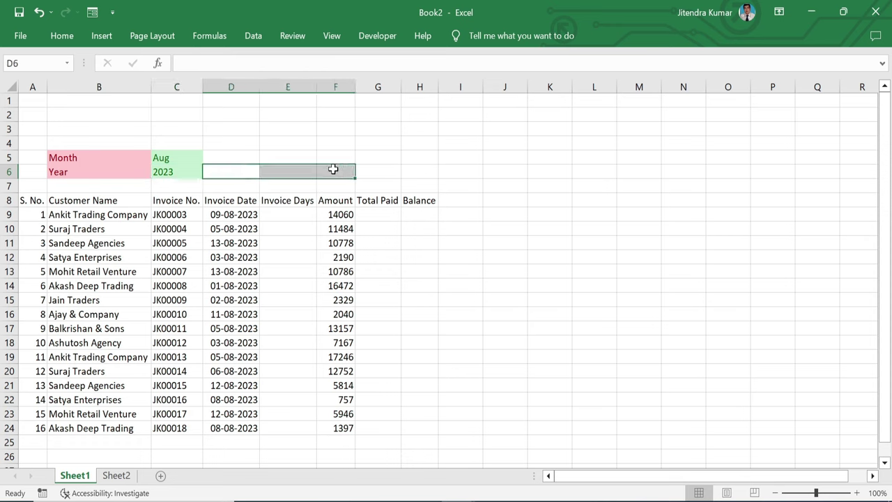
left_click(58, 42)
left_click(620, 89)
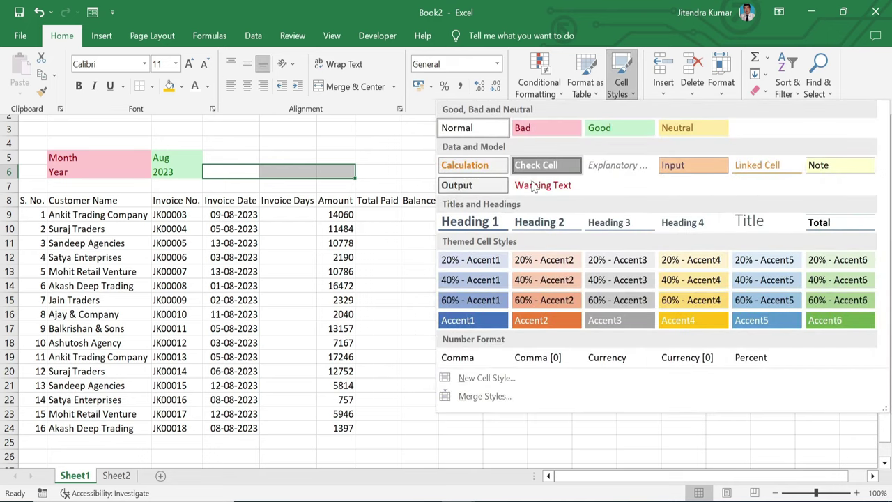
left_click(487, 193)
- Enter the formula =DATEVALUE("1"&C5&C6) in cell D6 to build the first date of the selected month
left_click(244, 174)
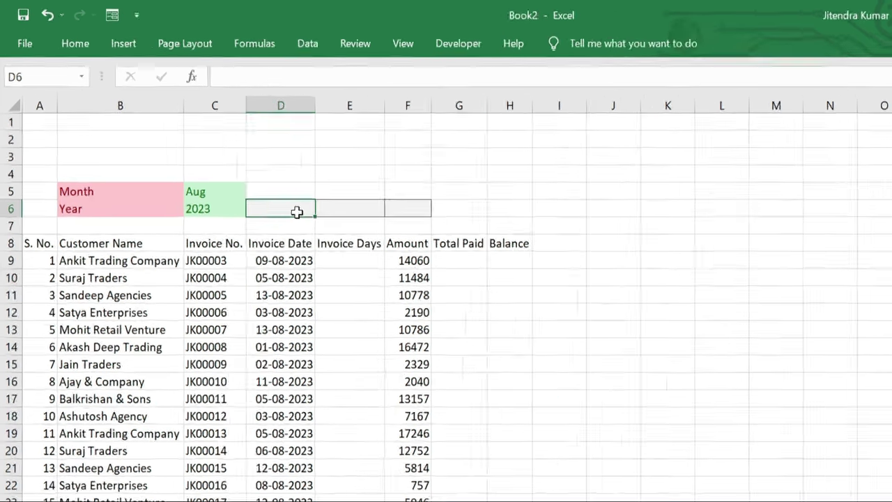
type("=dat")
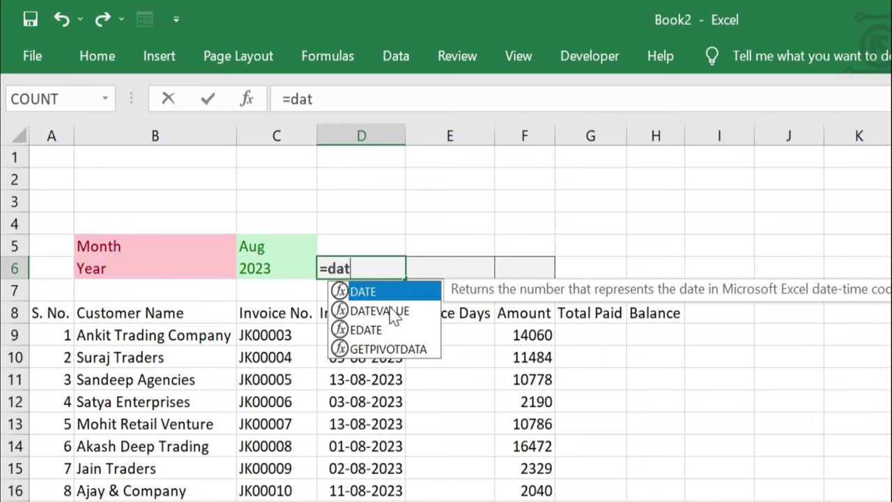
double_click(395, 317)
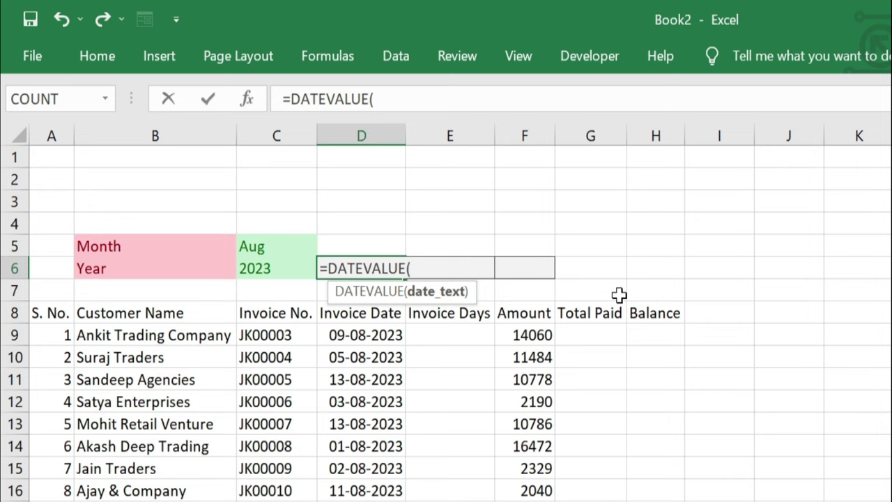
type("1")
key("BackSpace")
type("\"1\"")
type("&")
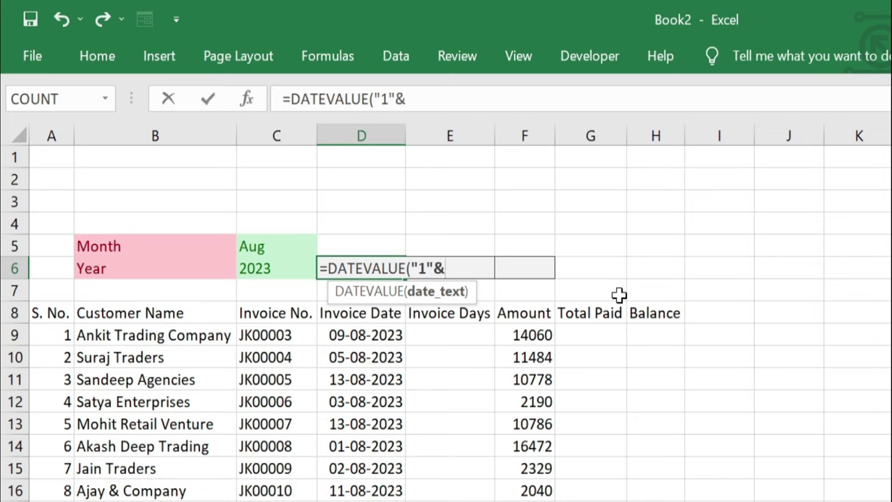
left_click(301, 243)
type("&")
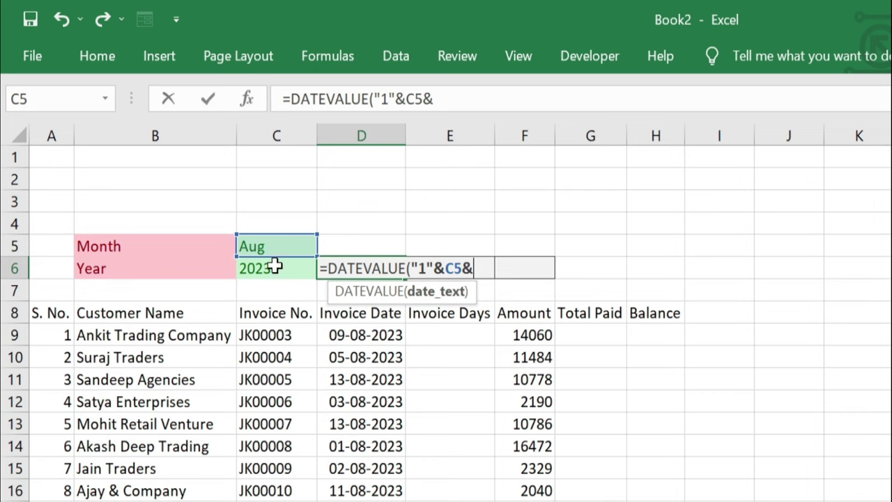
left_click(277, 267)
type(")")
key("Return")
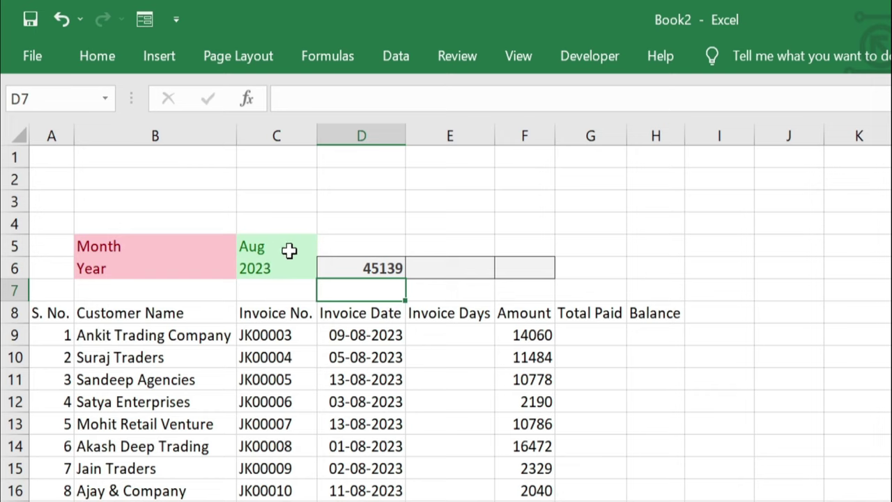
- Format the start date in cell D6 as Short Date
left_click(369, 263)
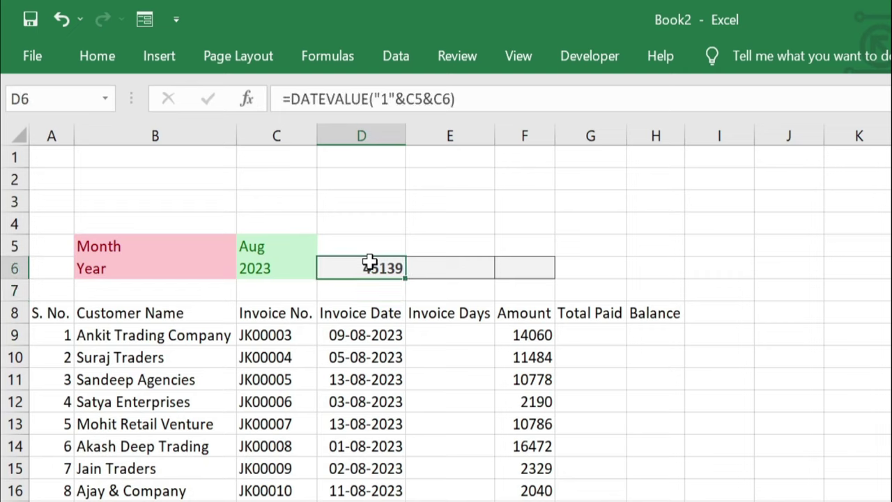
left_click(103, 61)
left_click(776, 99)
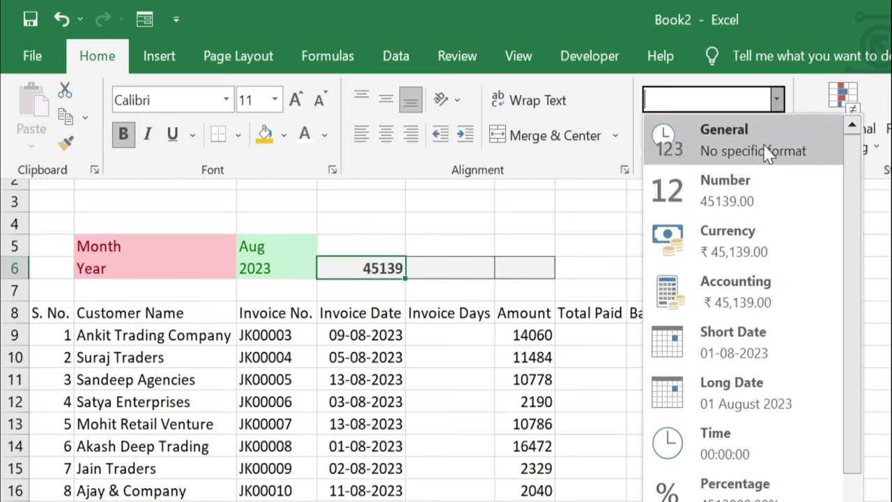
left_click(737, 344)
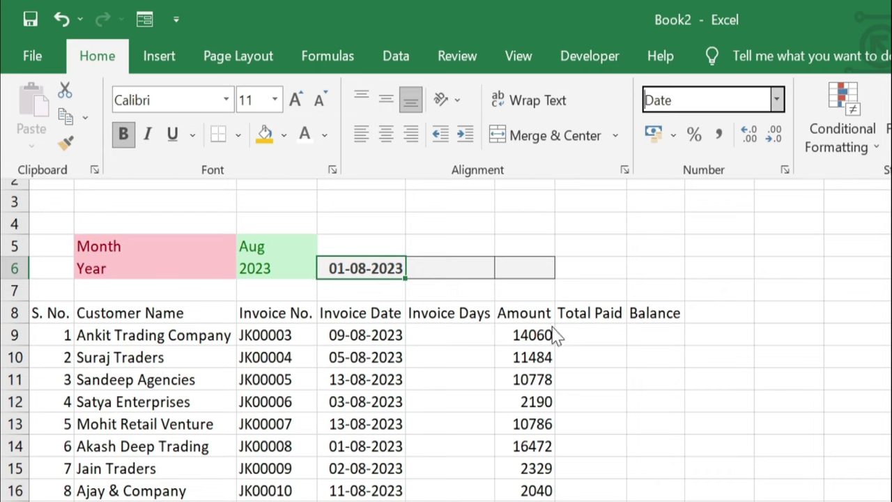
- Enter To in cell E6 and centre it horizontally
left_click(470, 262)
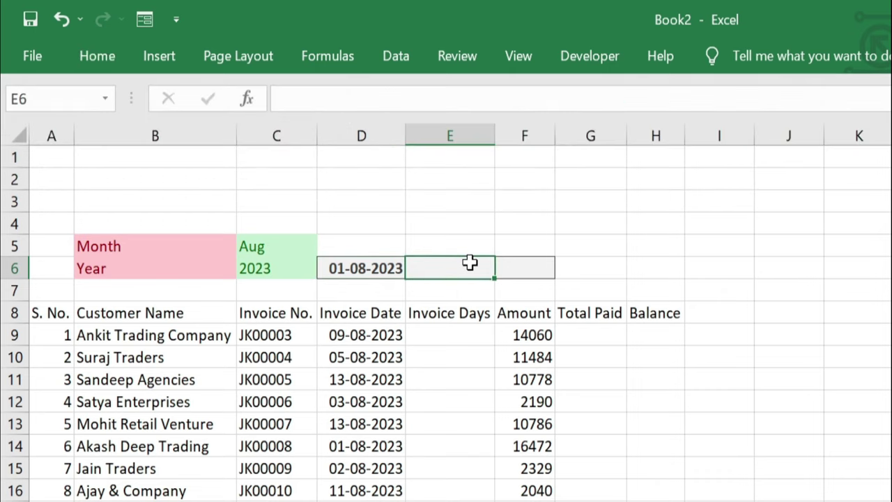
type("To")
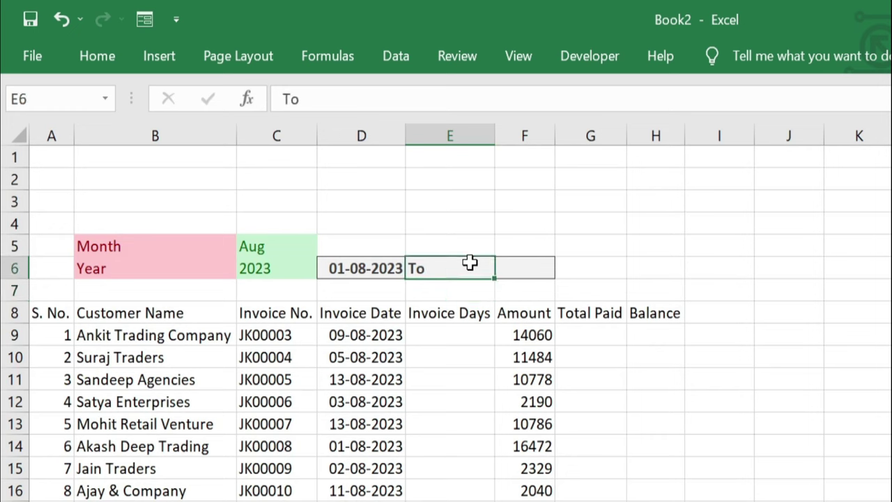
left_click(112, 54)
left_click(391, 138)
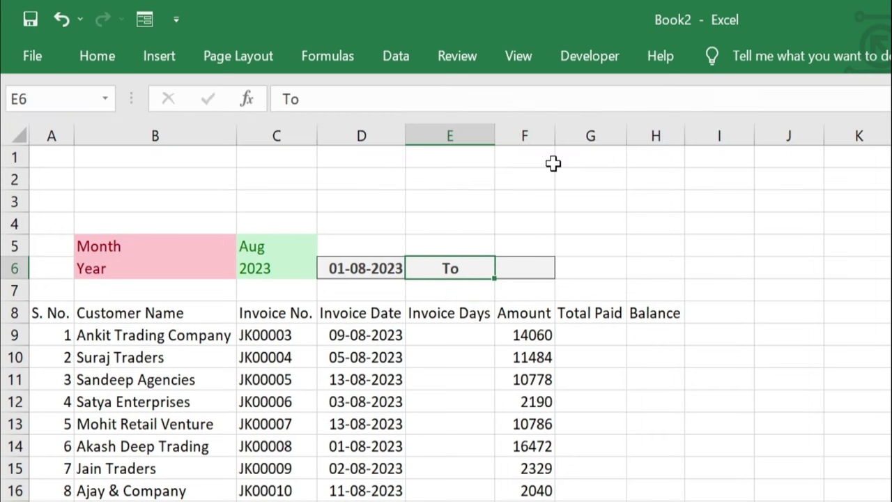
- Resize columns D and F together to one equal width that fits a full date
left_click(382, 133)
left_click(361, 134)
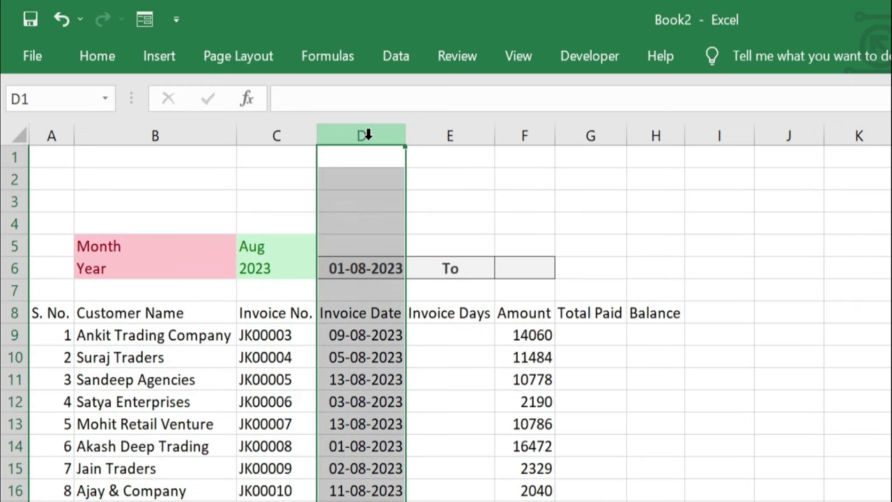
left_click(529, 133, "ctrl")
left_click_drag(556, 132, 581, 125)
- Enter the formula =EOMONTH(D6,0) in cell F6 to get the last date of the selected month
left_click(549, 266)
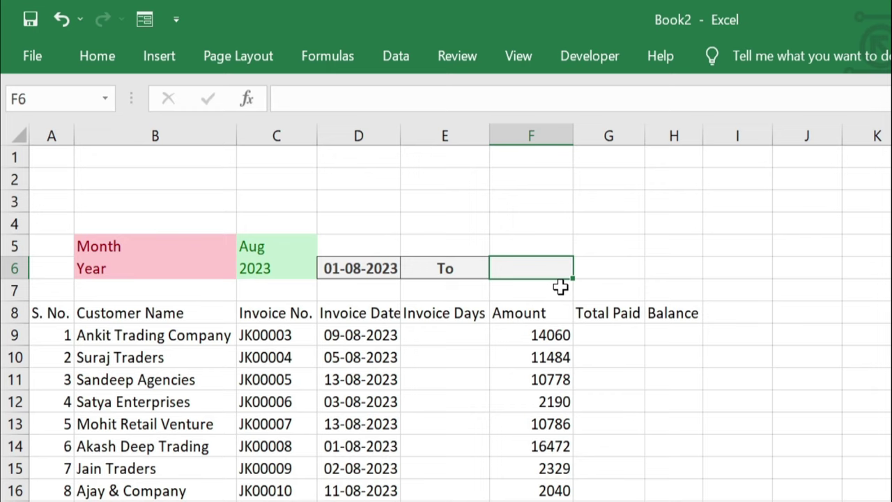
type("=")
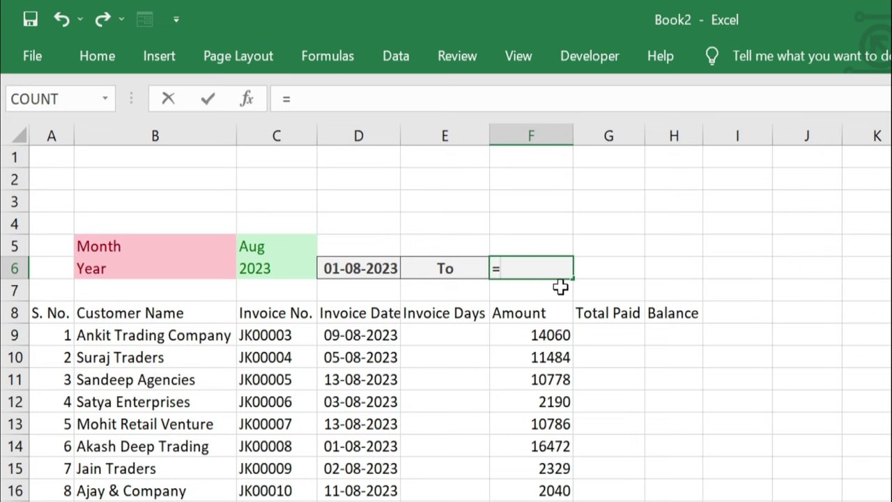
type("eo")
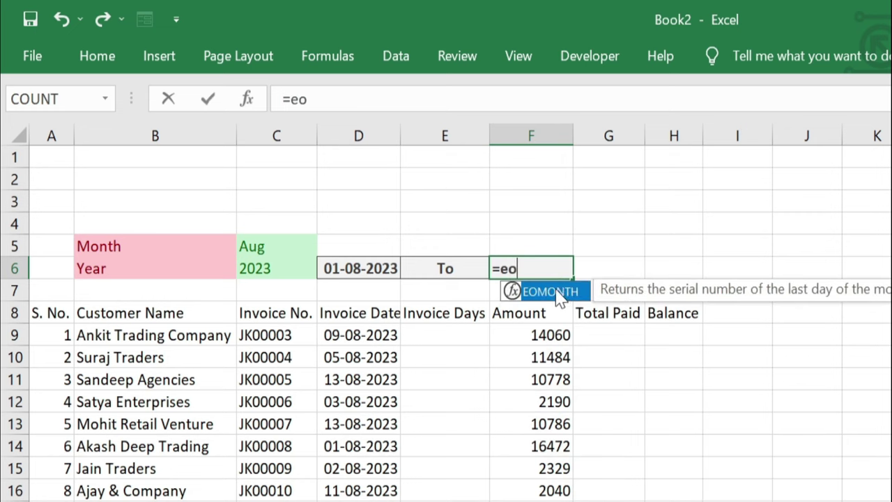
double_click(551, 292)
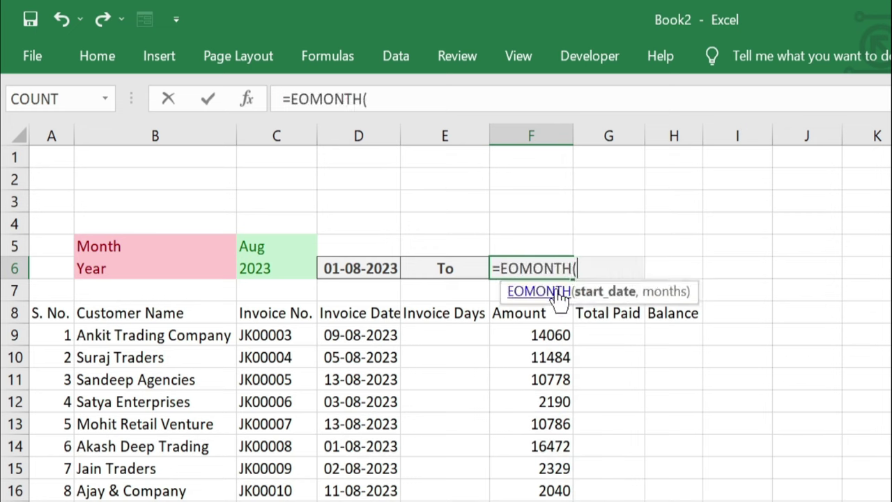
left_click(377, 267)
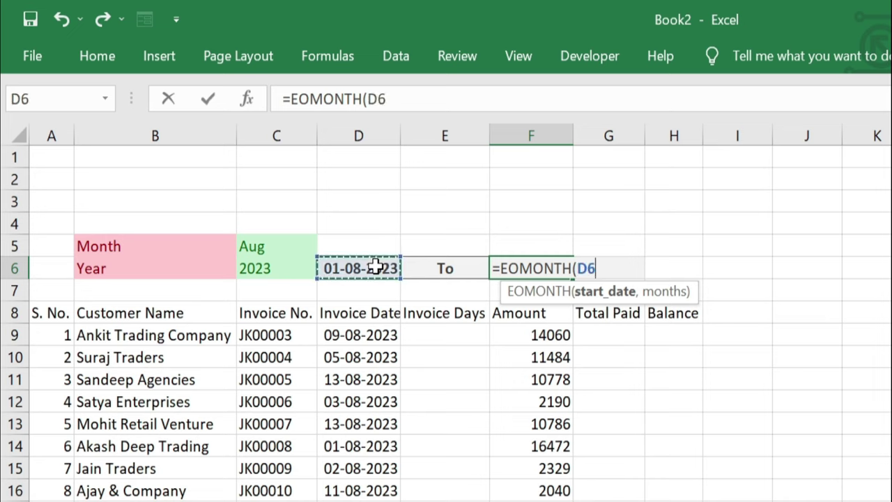
type(",")
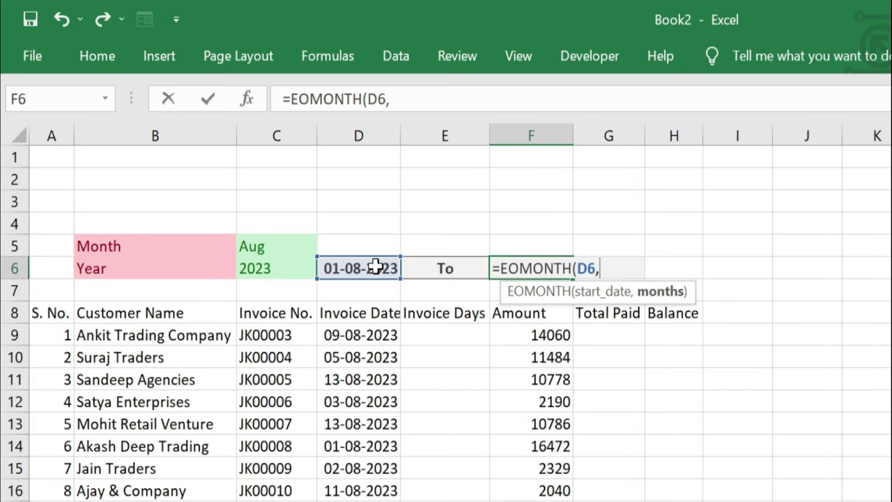
type("0)")
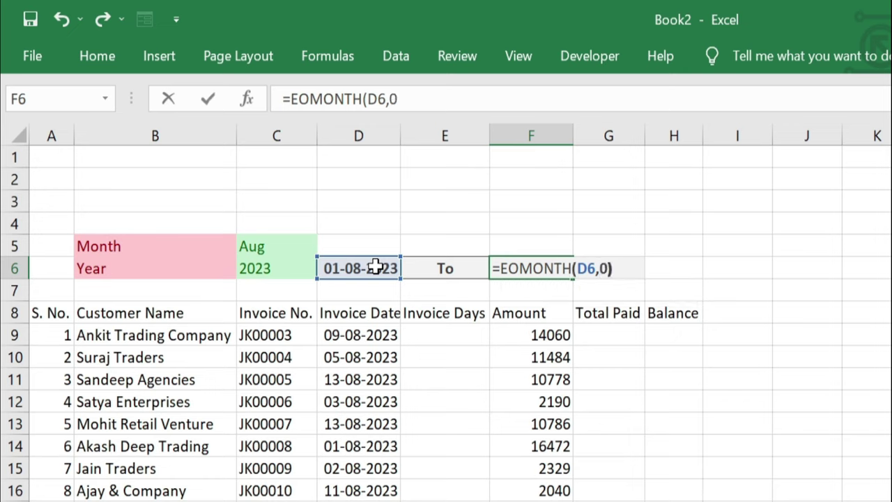
key("Return")
key("Up")
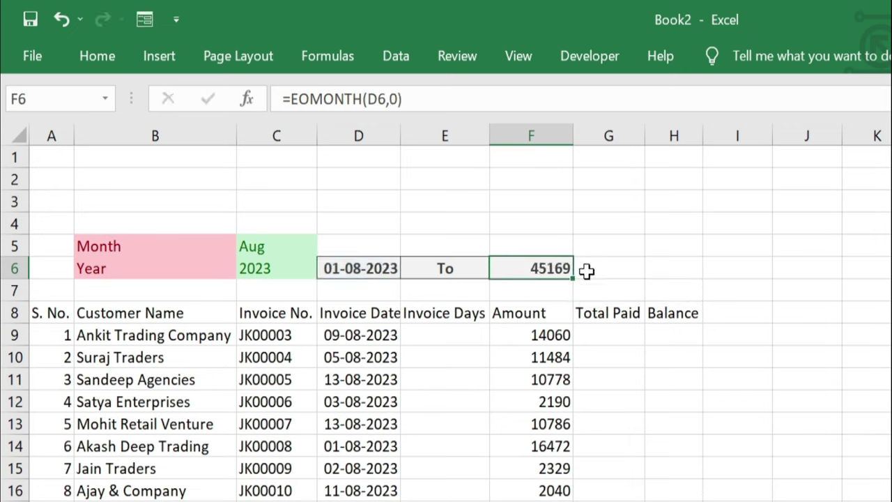
- Format the end date in cell F6 as Short Date
left_click(97, 57)
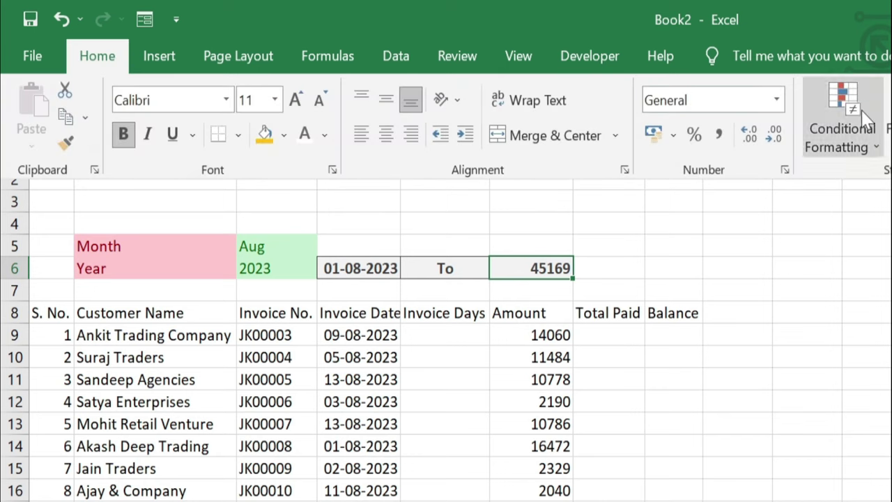
left_click(776, 100)
left_click(740, 344)
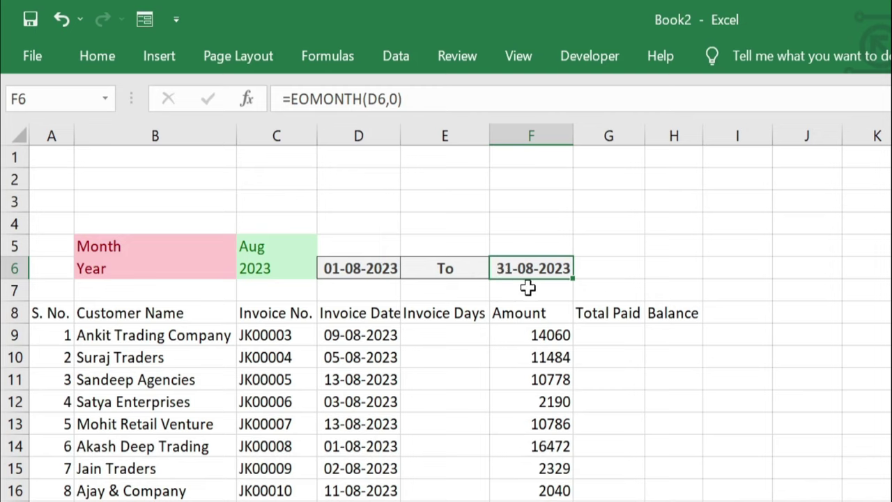
- Test the date range formulas by choosing Sep as the month in C5 and 2029 as the year in C6
left_click(290, 241)
left_click(328, 247)
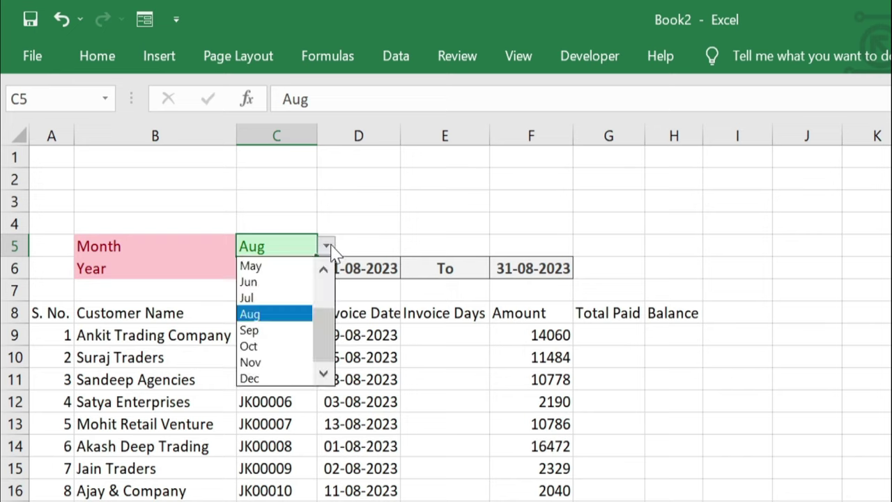
left_click(270, 333)
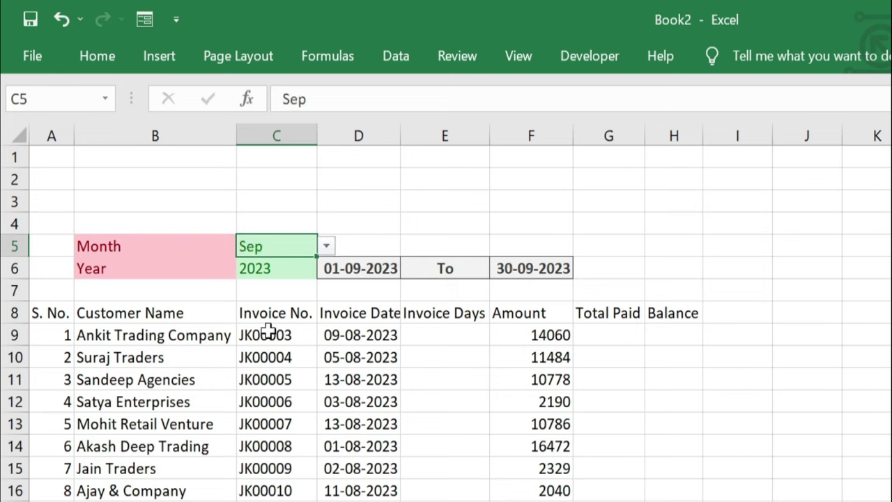
left_click(305, 271)
left_click(325, 271)
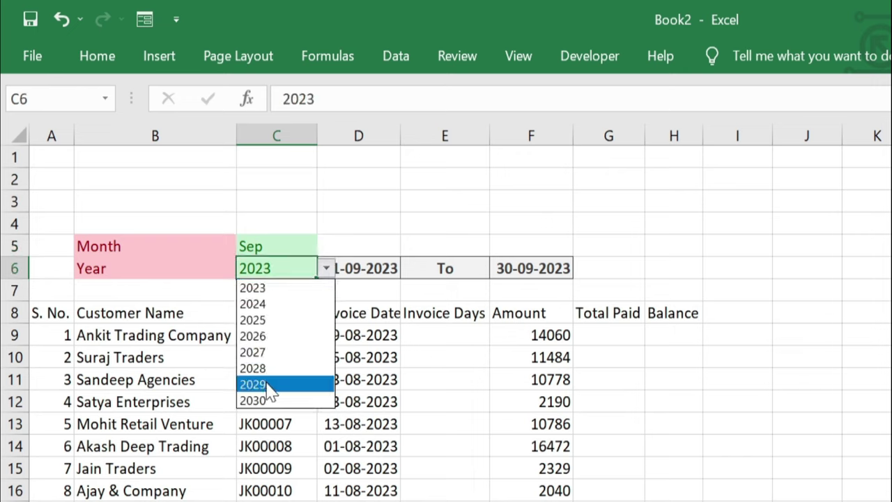
left_click(270, 385)
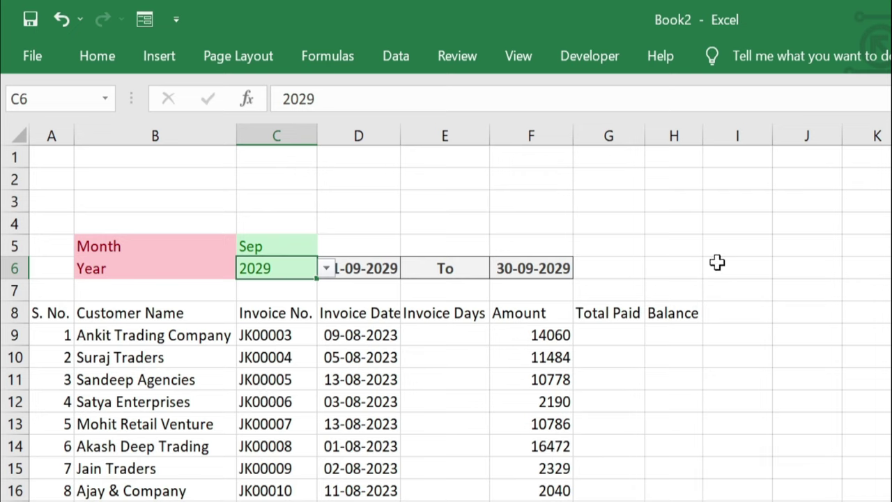
left_click(691, 266)
- Choose Feb as the month in C5 to test the month-end date formula
left_click(281, 250)
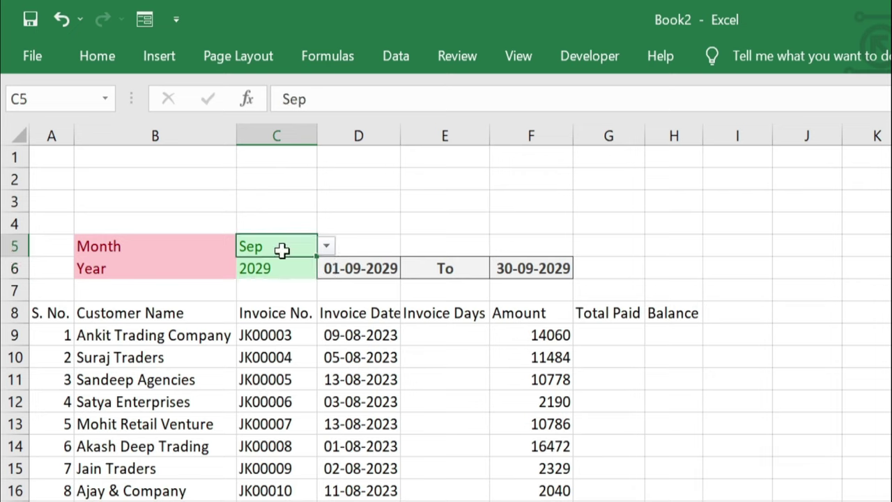
left_click(326, 246)
left_click_drag(328, 333, 322, 257)
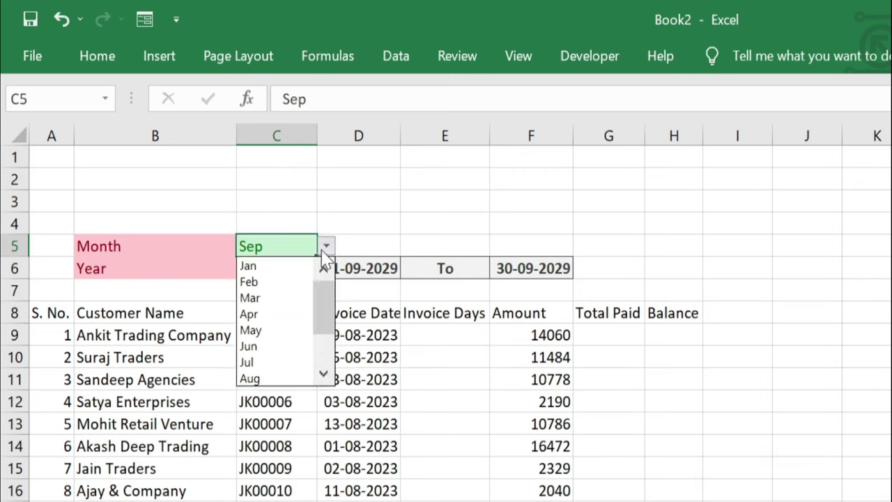
left_click(296, 281)
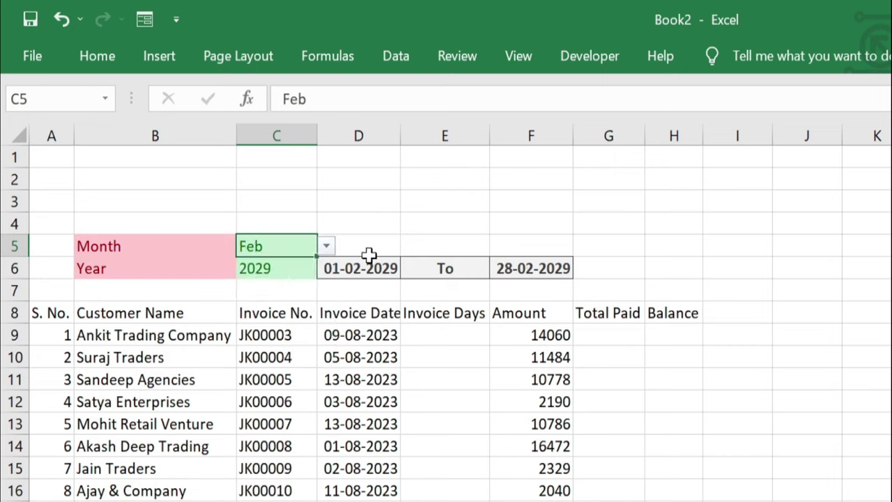
- Set the month in C5 back to Aug and the year in C6 back to 2023
left_click(326, 246)
scroll(321, 297, "up", 1)
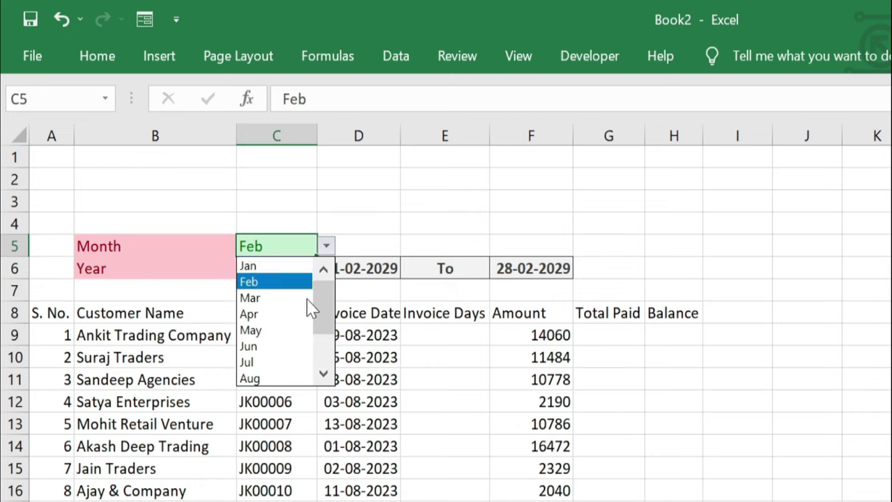
left_click(287, 378)
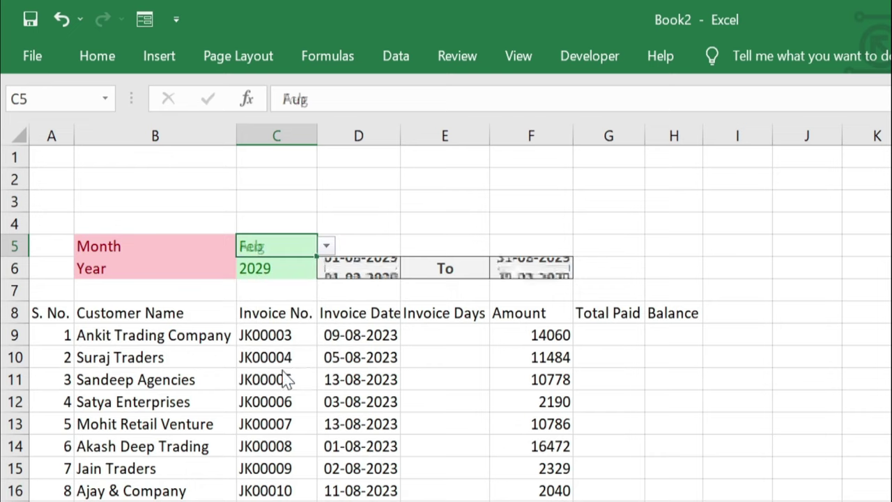
left_click(294, 269)
left_click(326, 269)
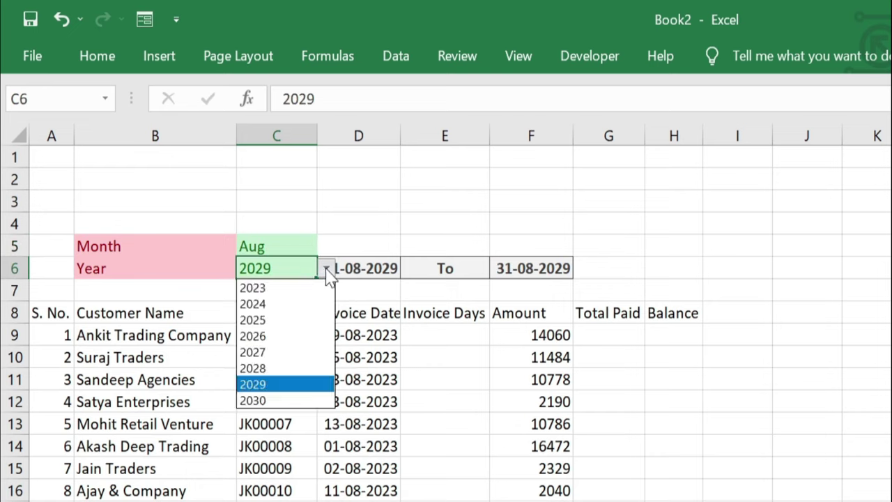
left_click(286, 290)
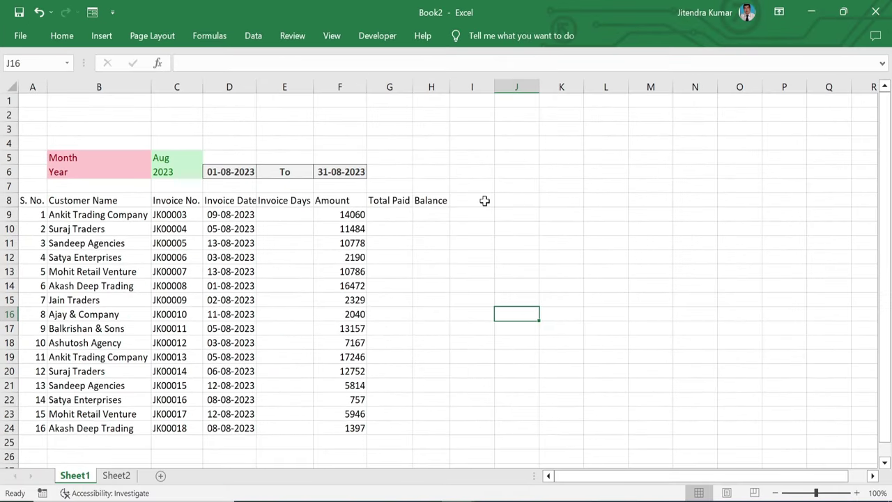
- Enter the formula =D6 in header cell I8, beside Balance, to start the daily date columns
left_click(484, 201)
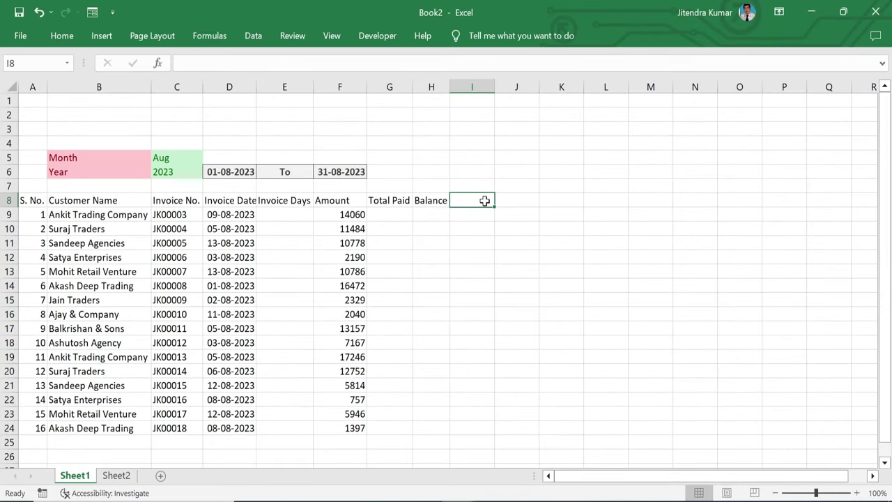
type("=")
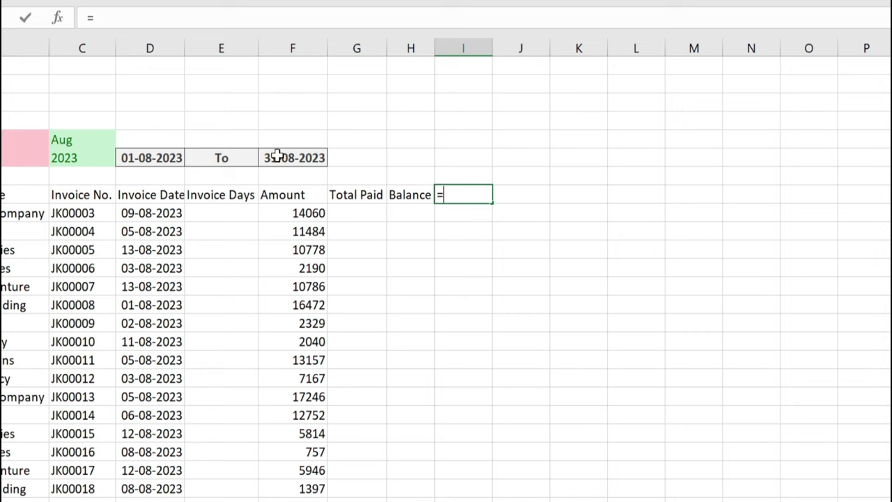
left_click(159, 158)
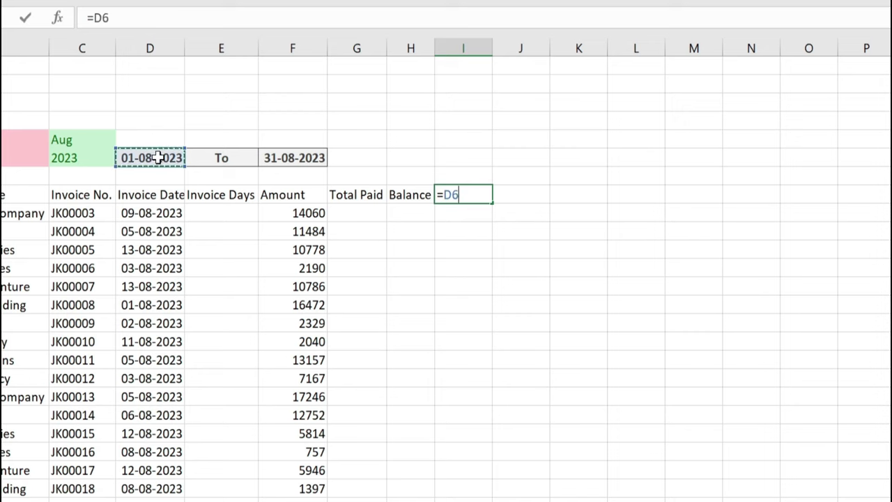
key("ctrl+Return")
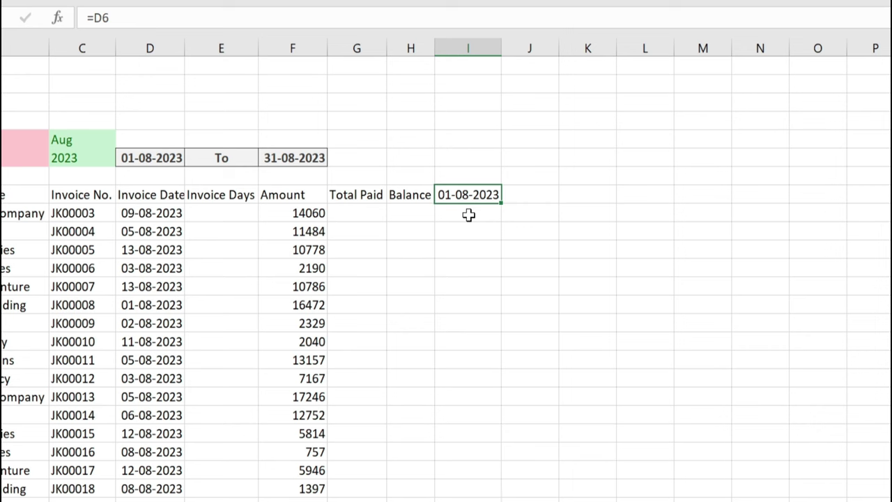
- Apply the custom number format d to header cell I8 so it shows only the day, and narrow column I
key("ctrl+1")
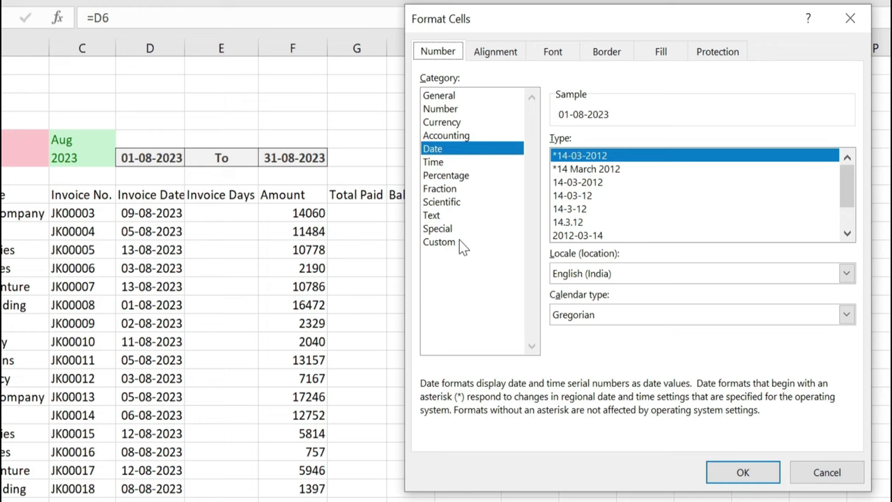
left_click(455, 243)
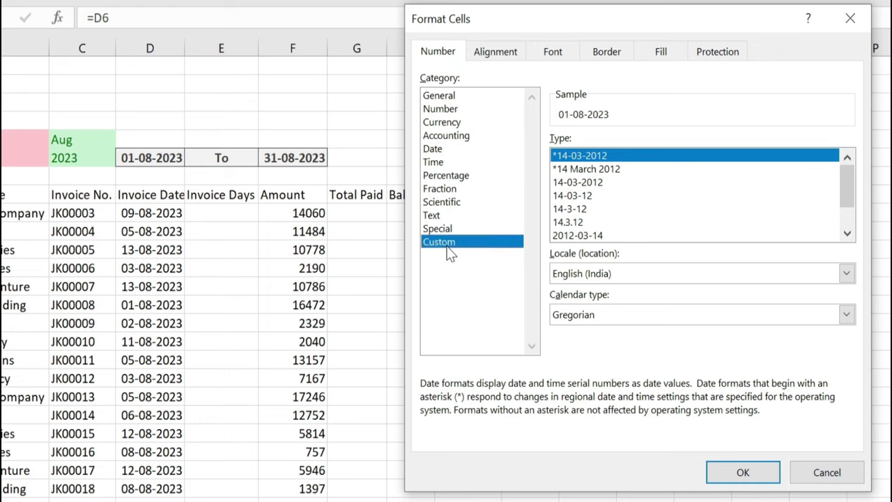
left_click(608, 156)
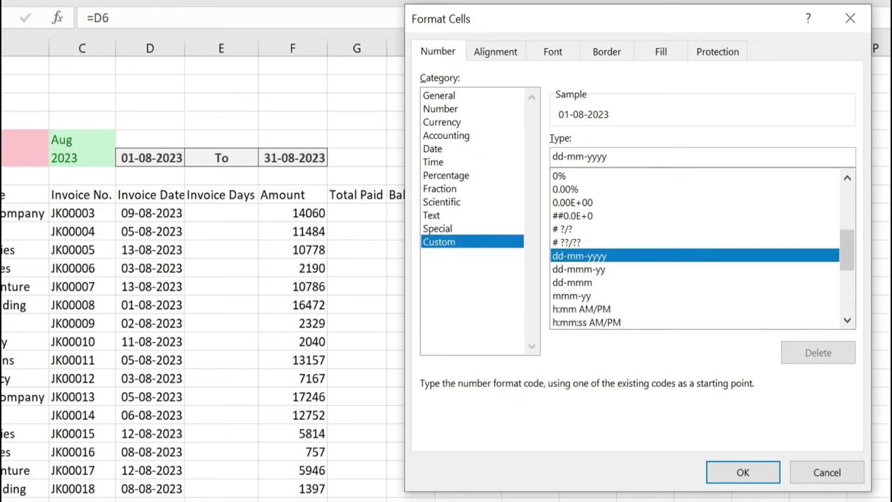
key("BackSpace")
key("BackSpace")
key("BackSpace")
key("BackSpace")
key("BackSpace")
key("BackSpace")
key("BackSpace")
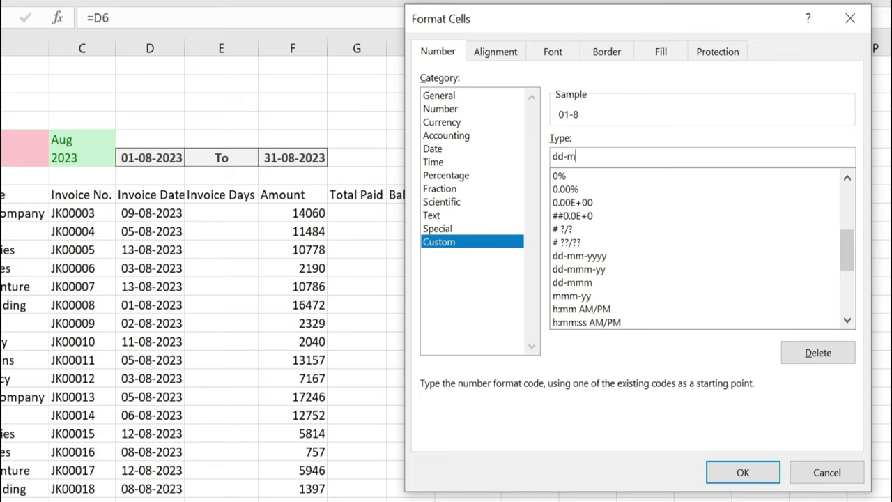
key("BackSpace")
key("BackSpace")
left_click(724, 473)
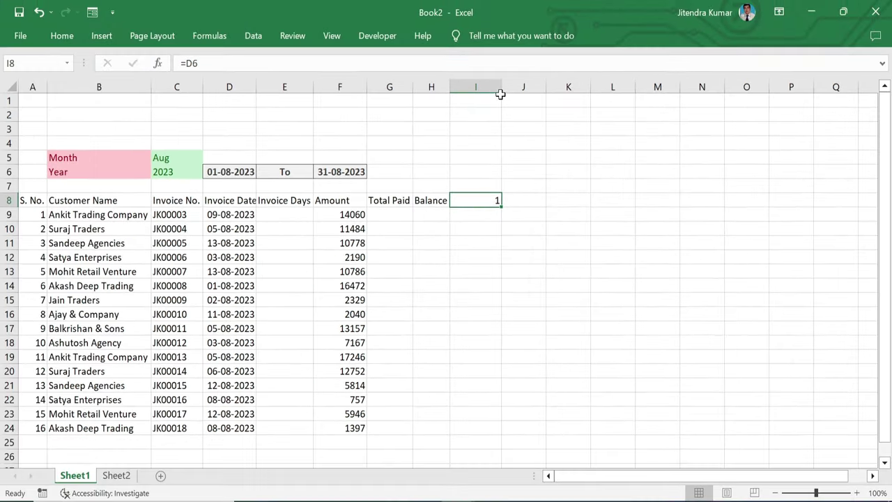
left_click_drag(501, 88, 480, 89)
- Enter the formula =I8+1 in header cell J8 to produce the following day
left_click(506, 204)
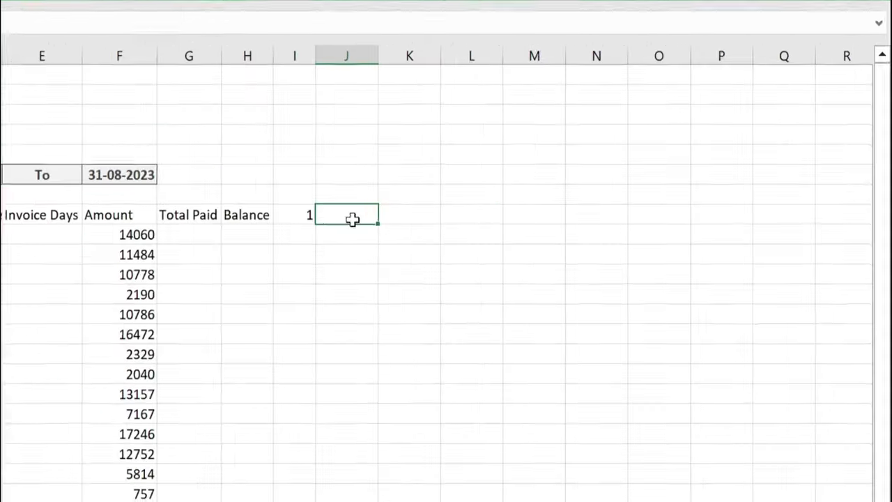
type("=")
key("Left")
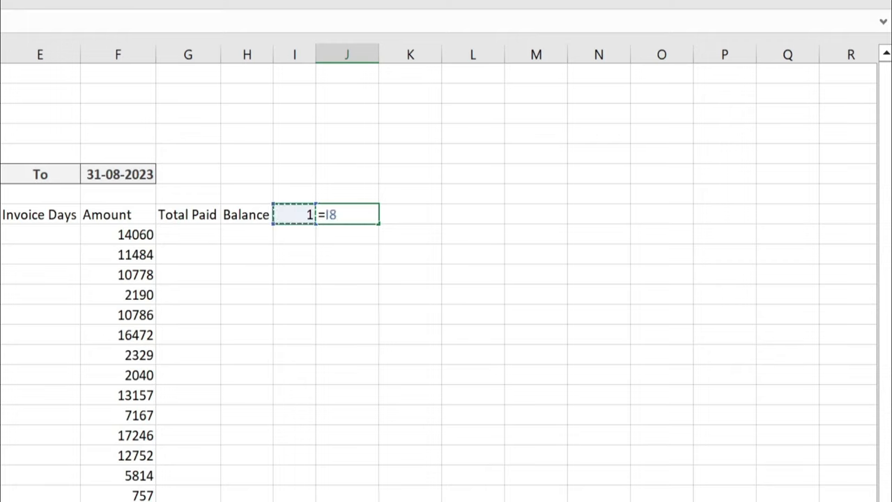
type("+1")
key("Return")
- Fill the J8 day formula across the header row through AM8
left_click(353, 219)
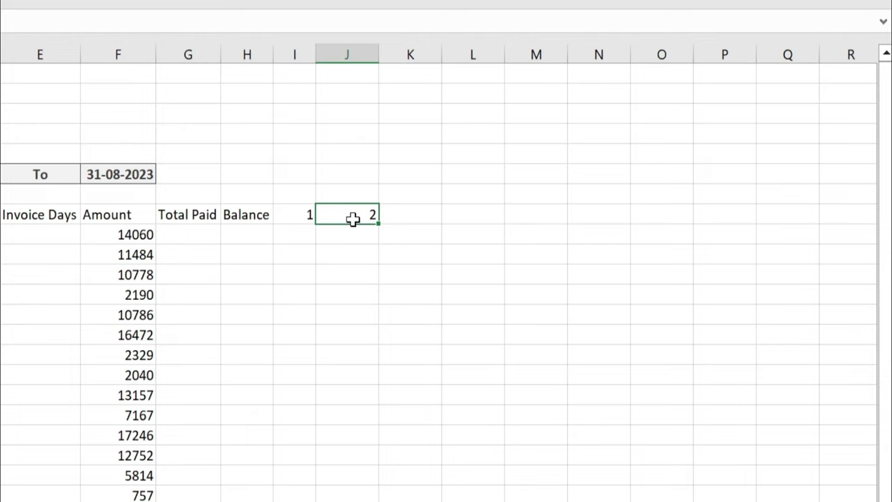
left_click_drag(380, 224, 820, 249)
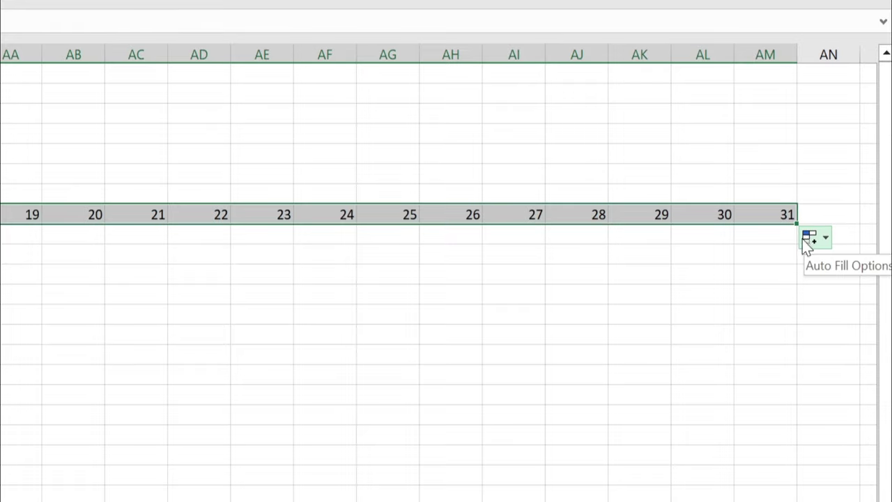
left_click(669, 217)
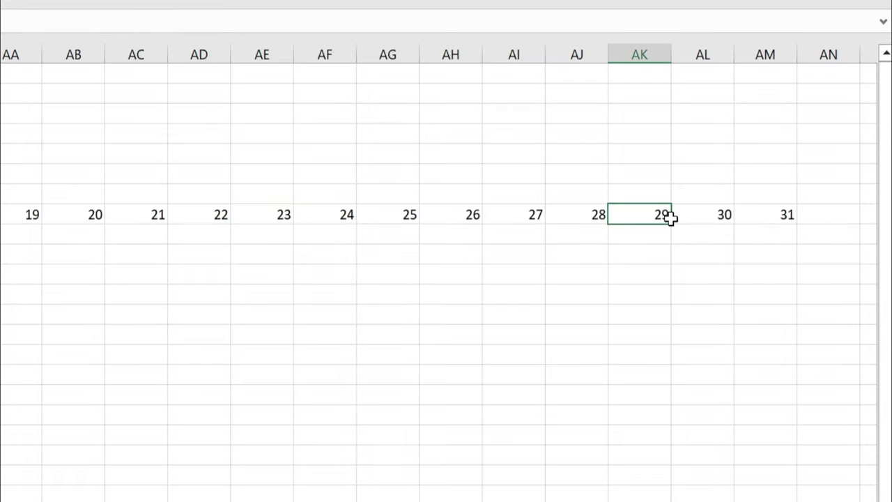
- Choose Sep as the month in C5 and check the last daily header in AM8
key("ctrl+Left")
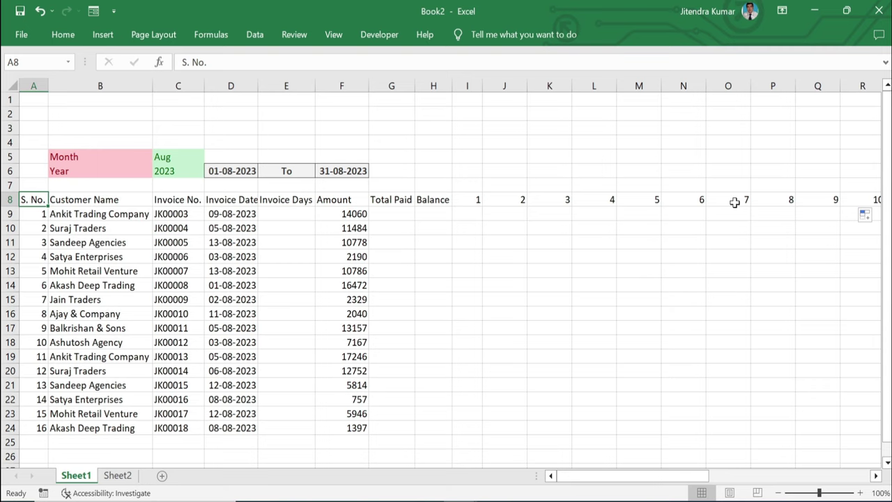
left_click(194, 158)
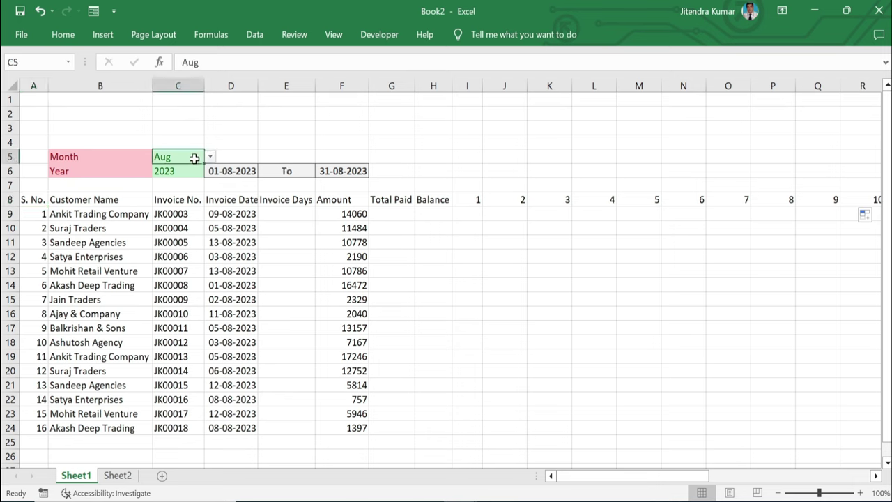
left_click(210, 157)
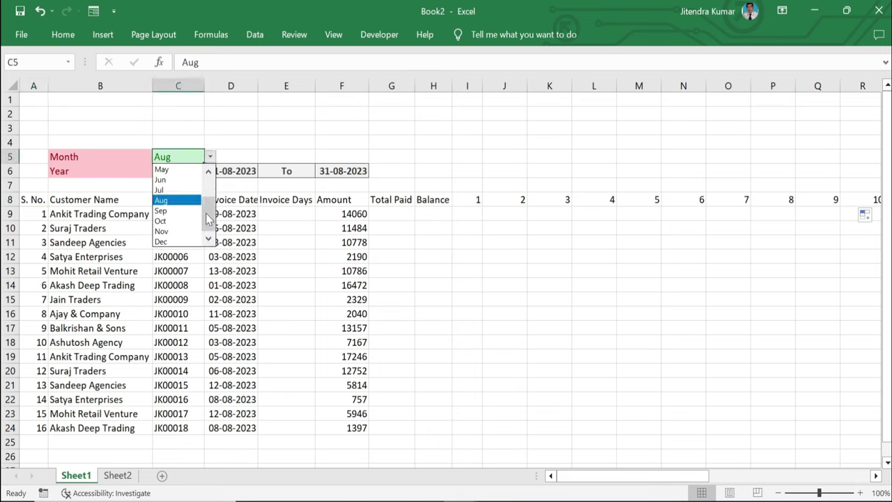
left_click(173, 213)
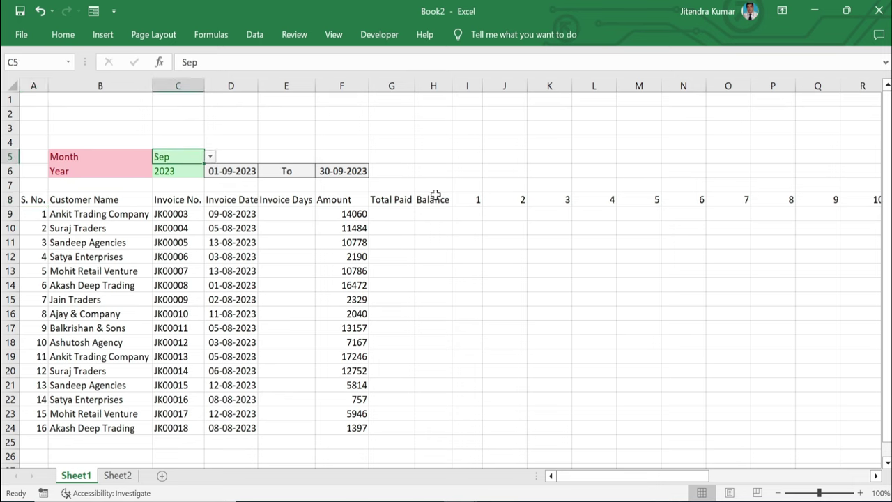
left_click(410, 199)
key("ctrl+Right")
scroll(411, 199, "right", 2)
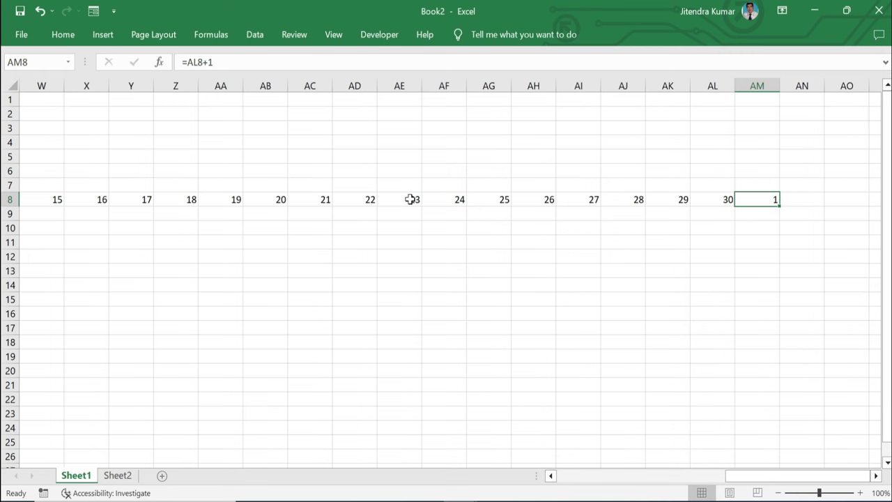
- Replace the formula in J8 with =IF(I8<$F$6,I8+1,"") so the days stop at the month-end date
key("ctrl+Left")
left_click(492, 198)
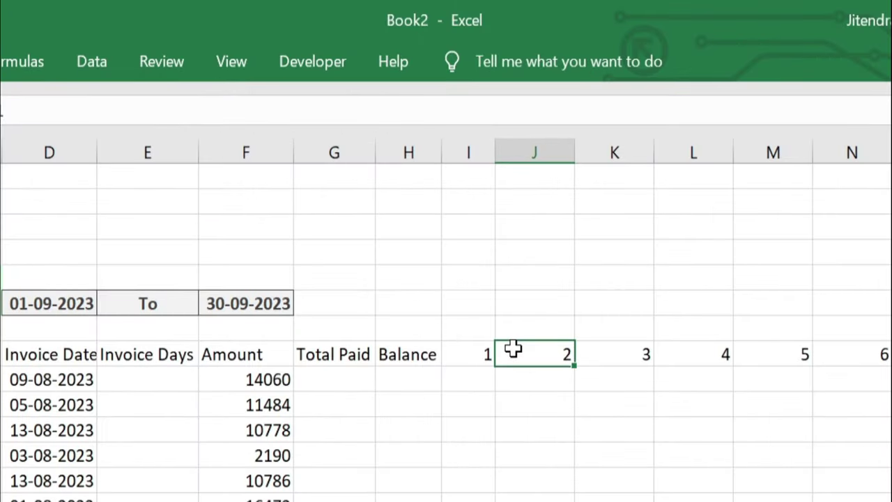
type("=if")
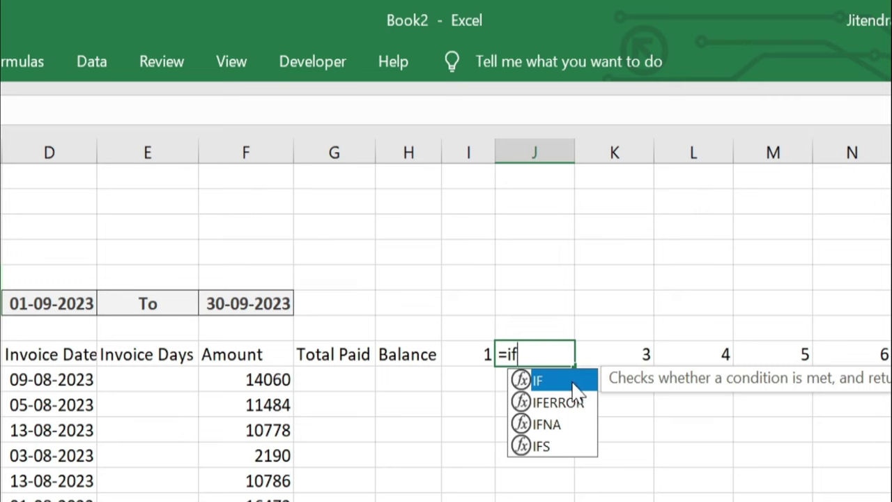
double_click(573, 380)
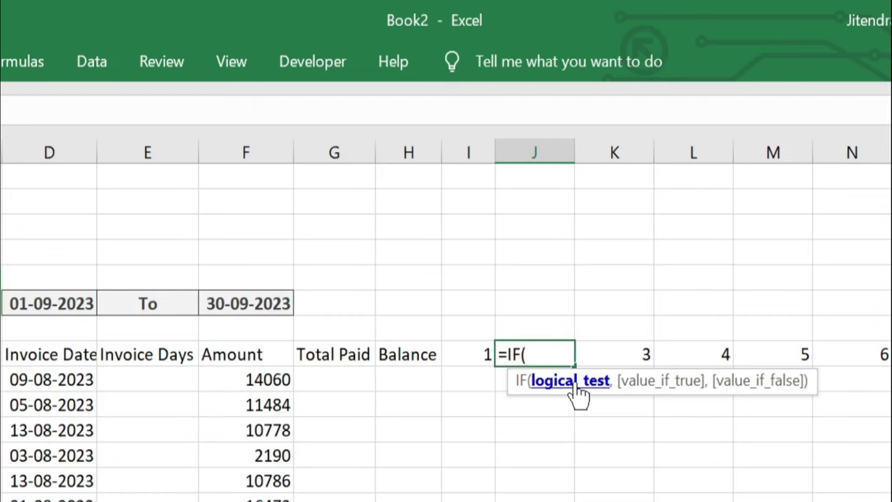
left_click(474, 356)
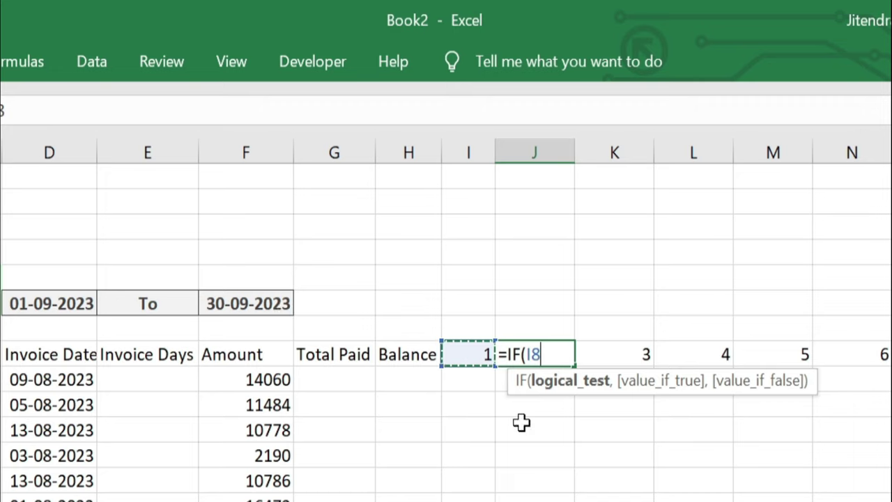
type("<")
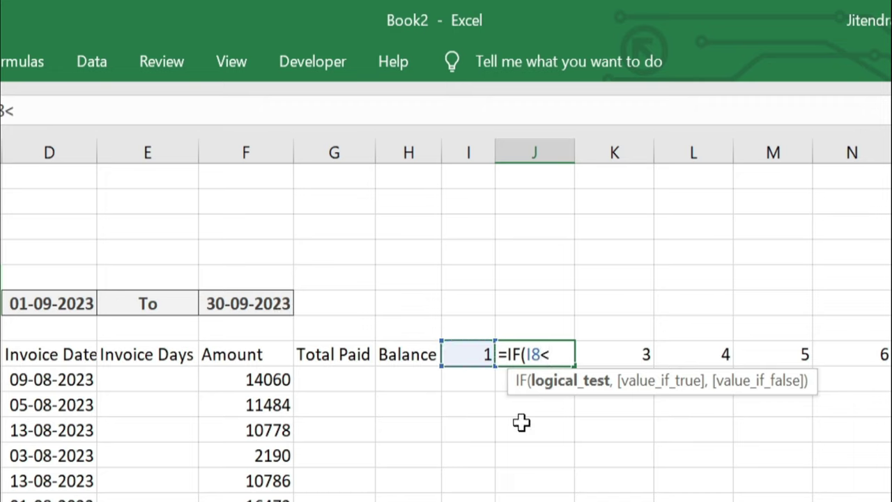
left_click(250, 300)
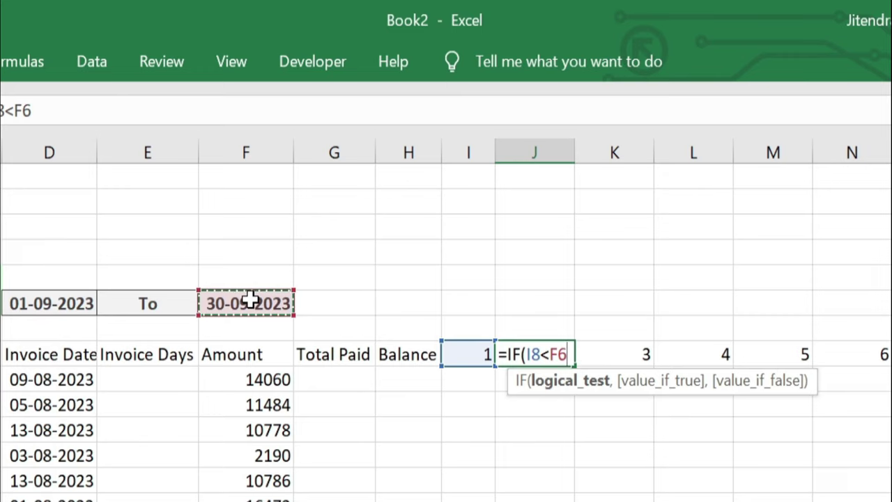
key("F4")
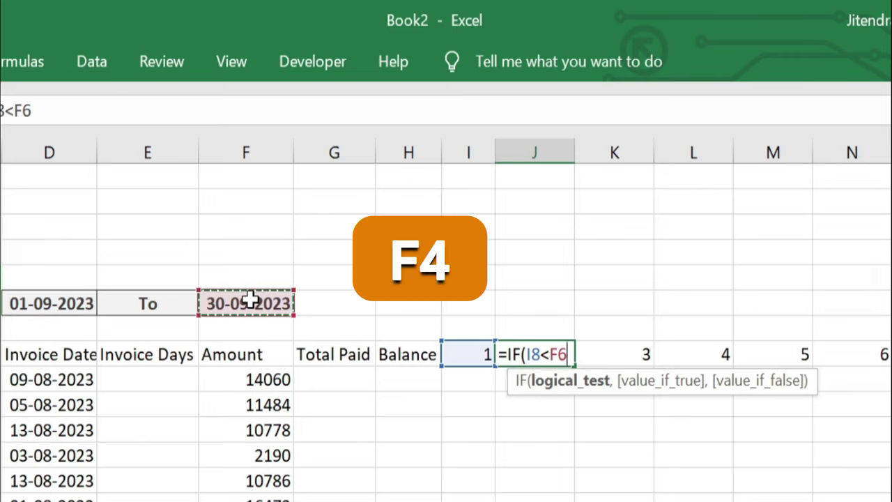
type(",")
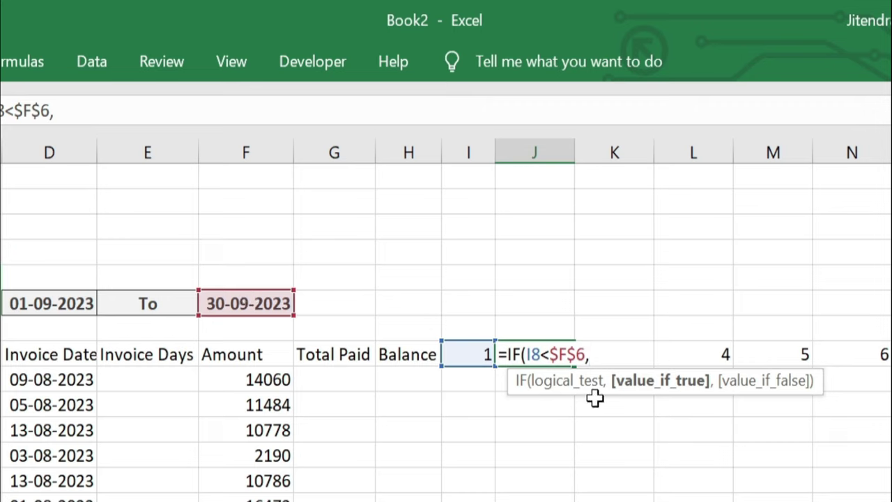
left_click(466, 355)
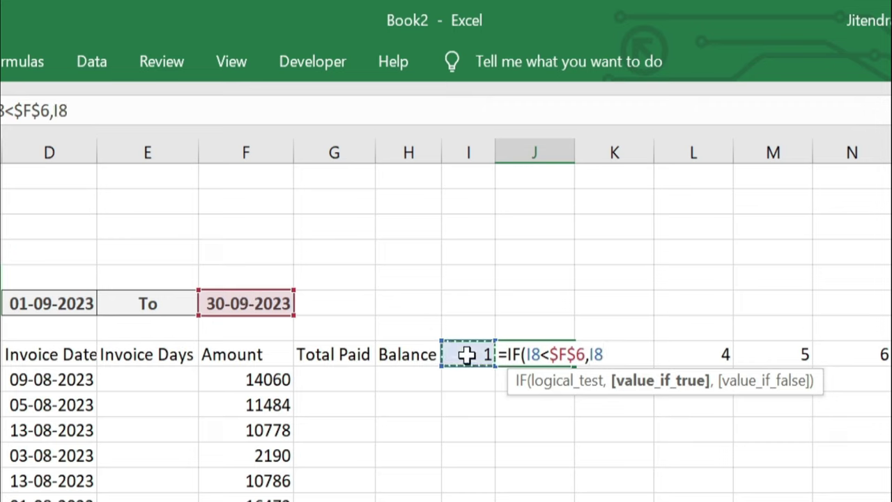
type("+1,")
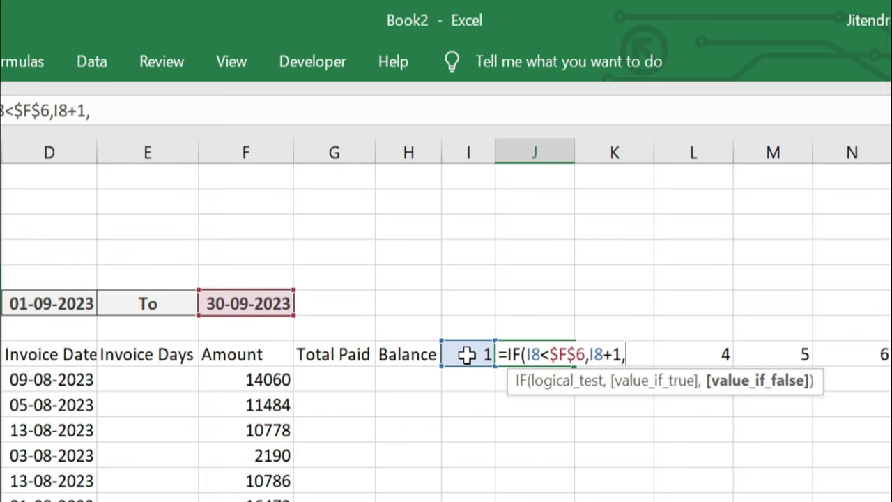
type("\"\")")
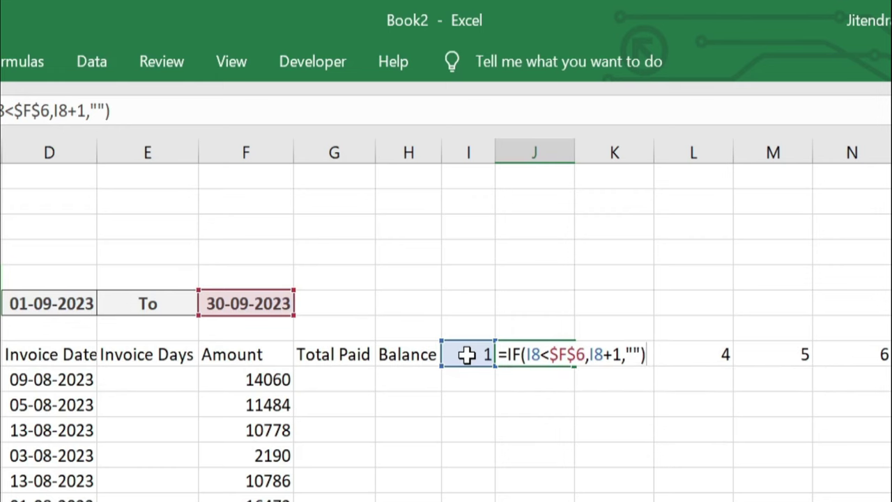
key("Return")
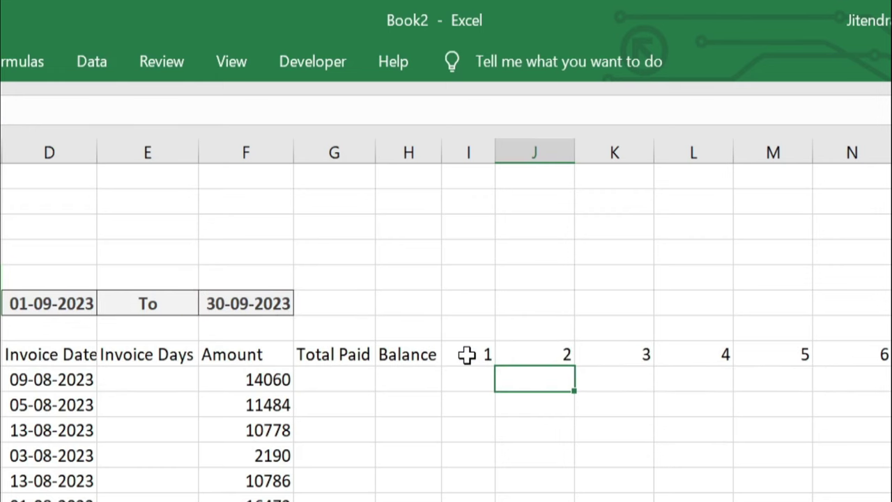
- Fill the IF formula from J8 across to AM8 and inspect the last header cell
left_click(563, 352)
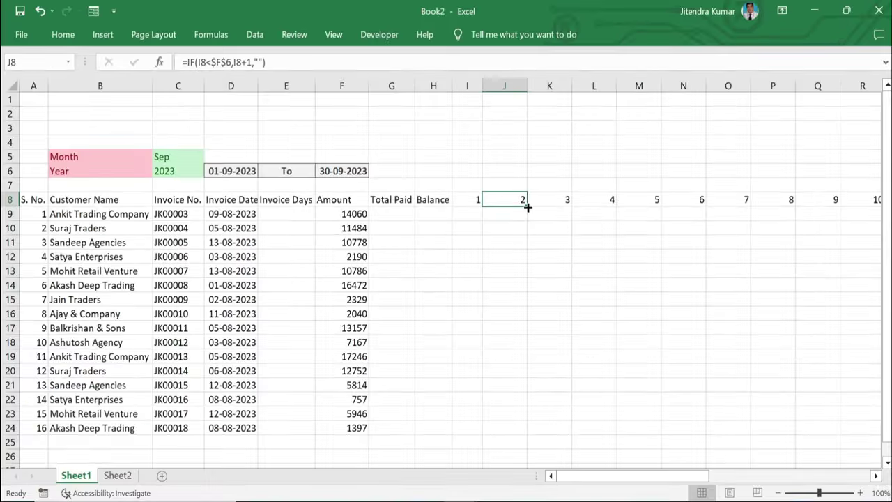
mouse_move(528, 207)
left_mouse_down()
mouse_move(876, 207)
mouse_move(757, 207)
mouse_move(788, 229)
mouse_move(824, 209)
mouse_move(850, 213)
mouse_move(768, 209)
left_mouse_up()
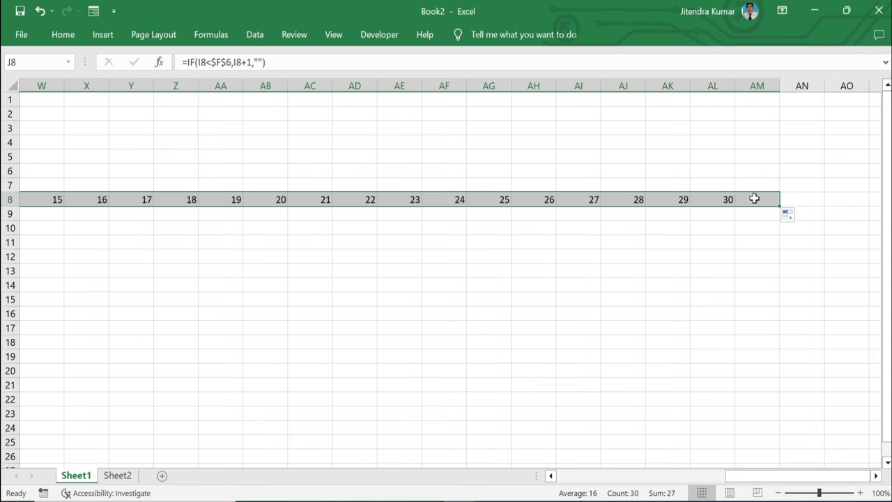
left_click(754, 199)
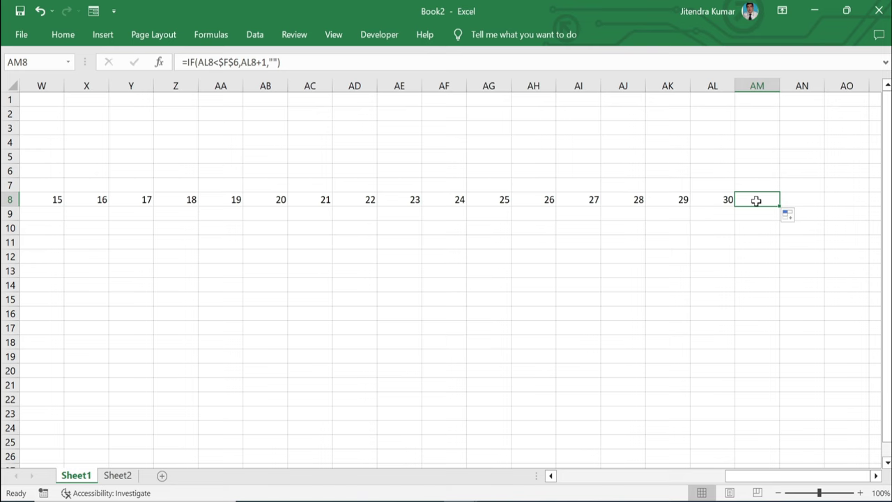
- Narrow the daily date columns I through AM to one equal width, and return to the start of header row 8
key("ctrl+Home")
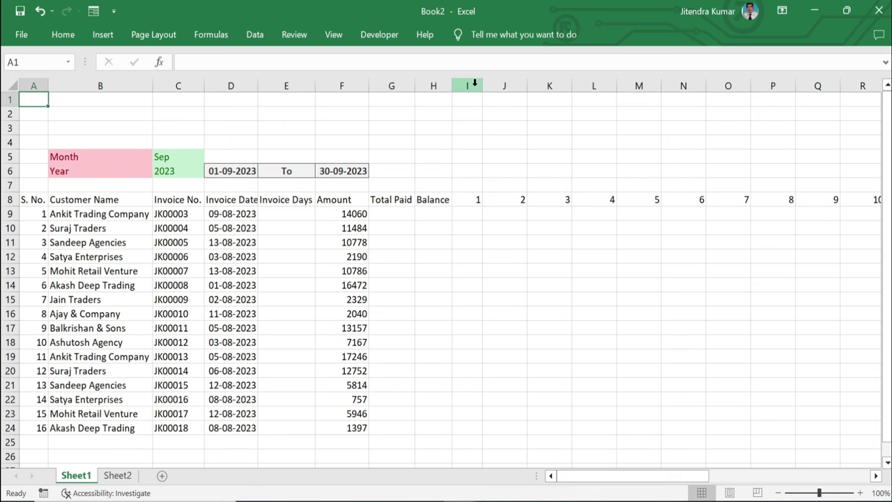
left_click(474, 83)
key("shift+Right")
key("shift+Right")
key("shift+Right")
key("shift+Right")
key("shift+Right")
key("shift+Right")
key("shift+Right")
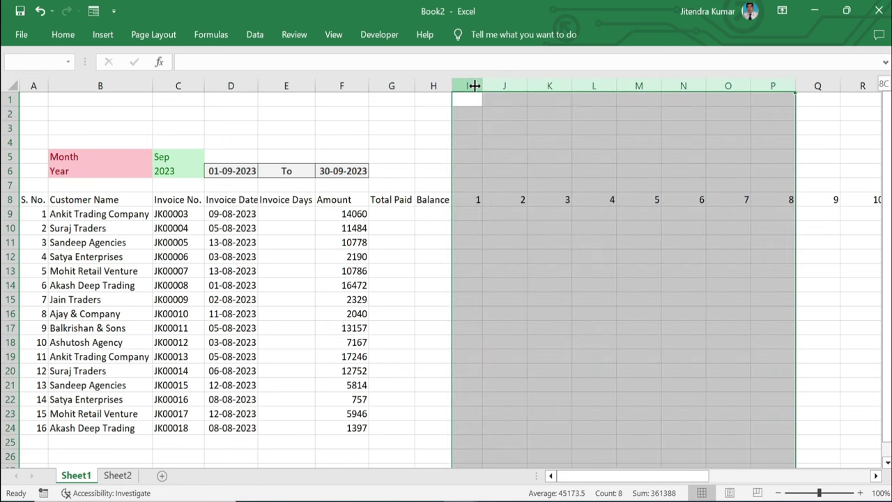
key("shift+Right")
key("shift+Right")
key("shift+Right")
key("shift+Right")
key("shift+Right")
key("shift+Right")
key("shift+Right")
key("shift+Right")
key("shift+Right")
key("shift+Right")
key("shift+Right")
key("shift+Right")
key("shift+Right")
key("shift+Right")
key("shift+Right")
key("shift+Right")
key("shift+Right")
key("shift+Right")
key("shift+Right")
key("shift+Right")
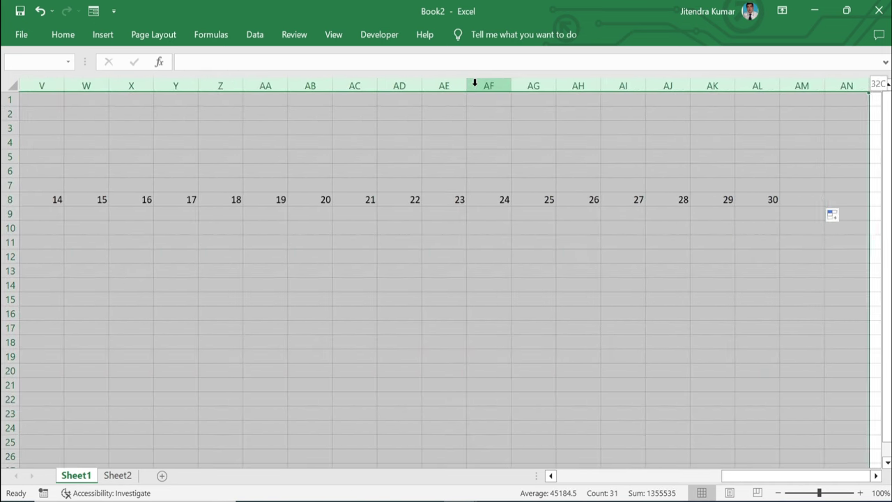
key("shift+Left")
left_click_drag(560, 85, 546, 81)
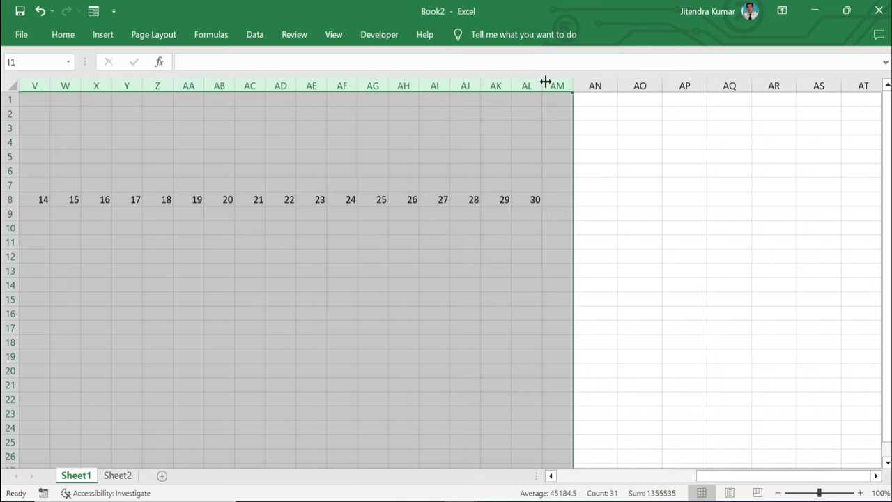
left_click(525, 202)
key("ctrl+Left")
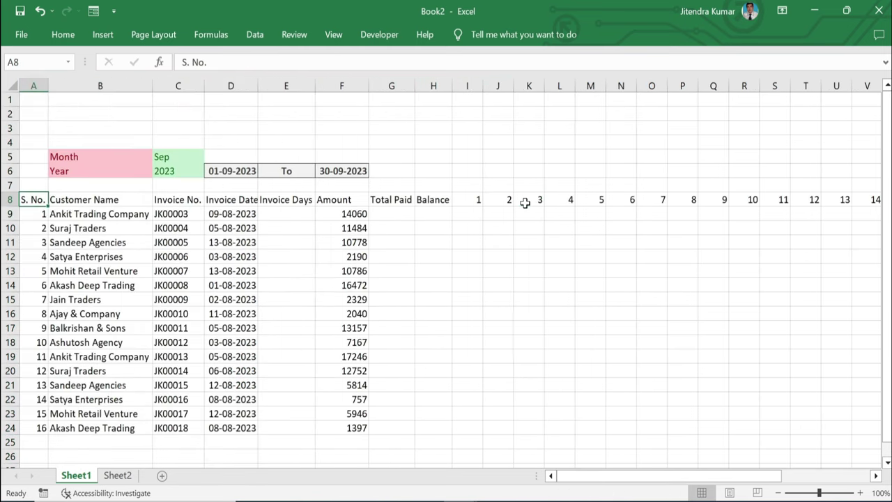
- Center the day headers I8:AM8, fill them red and make their text bold white
left_click(478, 200)
key("ctrl+shift+Right")
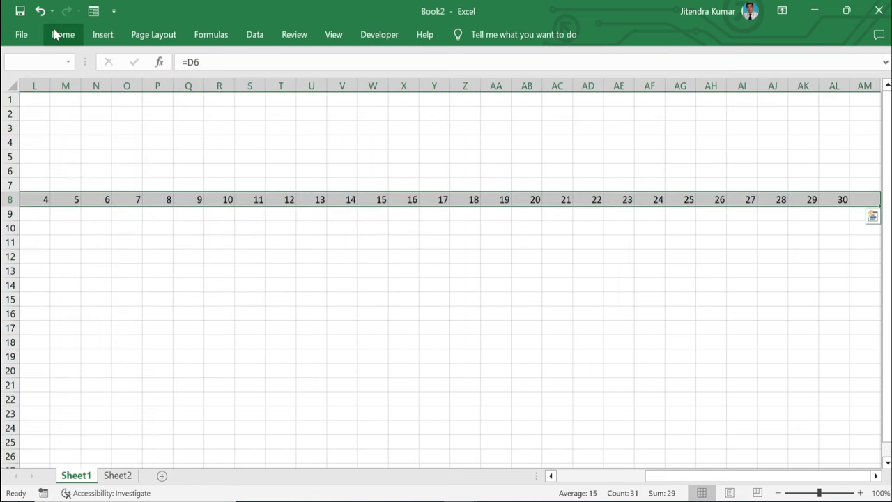
left_click(62, 34)
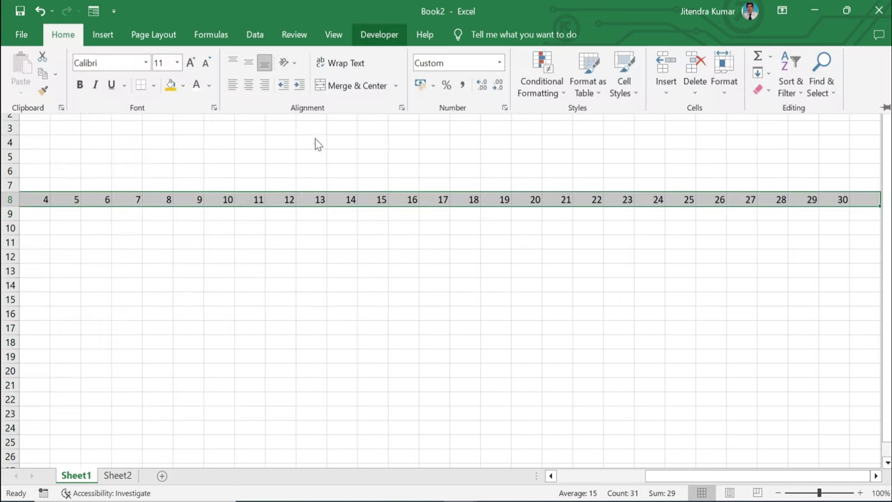
left_click(249, 85)
left_click(183, 85)
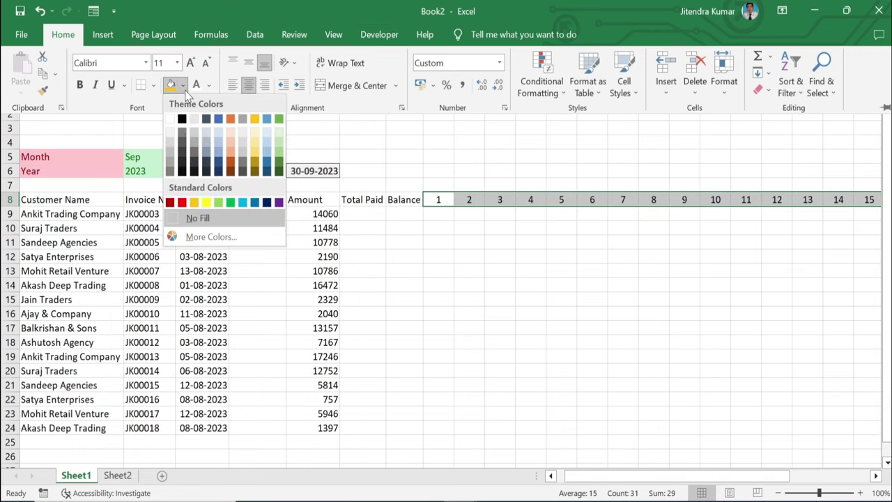
left_click(181, 204)
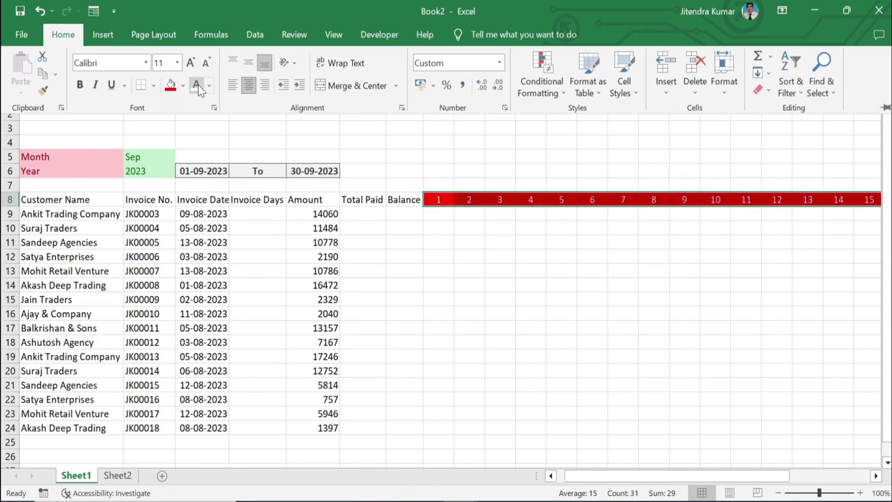
left_click(451, 287)
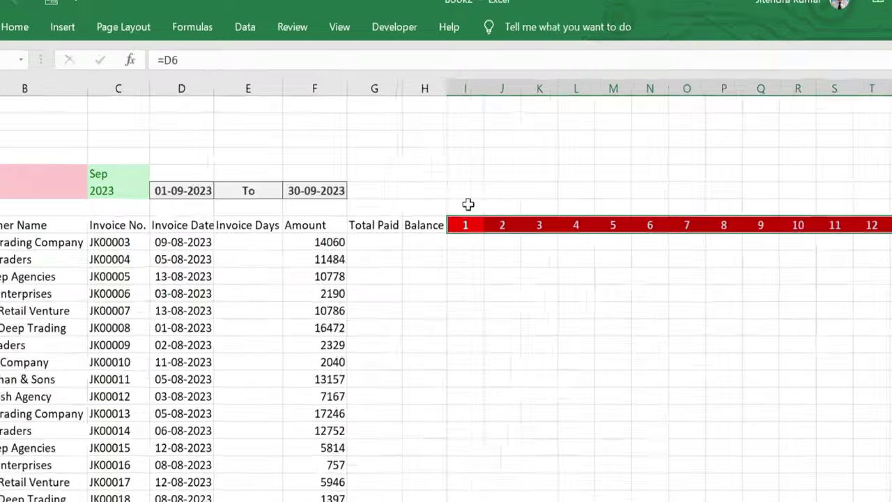
- Enter the weekday formula =TEXT(I8,"DDD") in I7 above the first day header
left_click(441, 183)
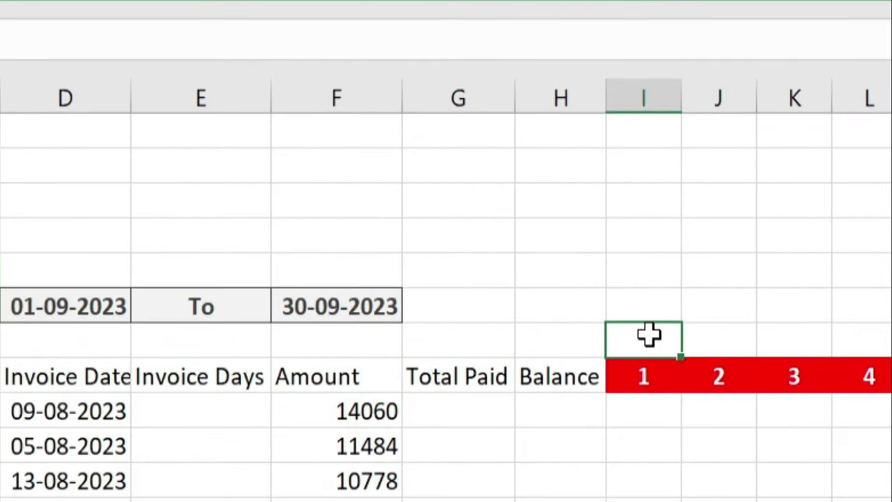
type("=te")
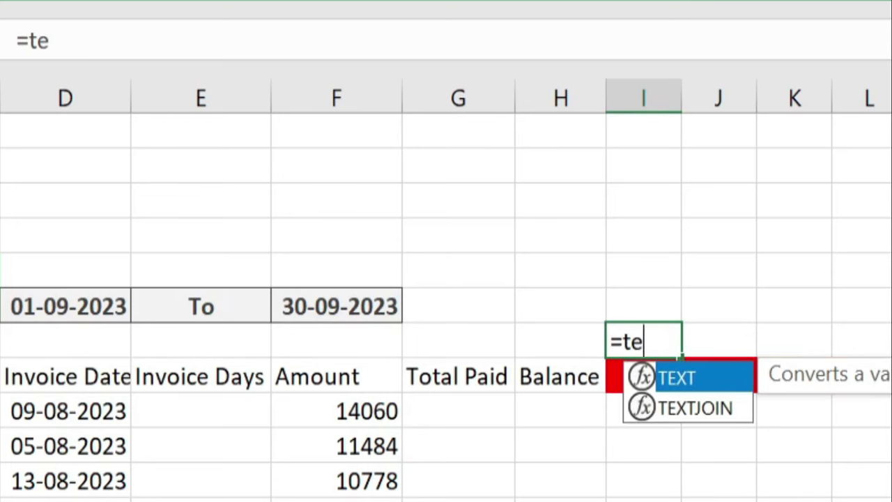
double_click(666, 391)
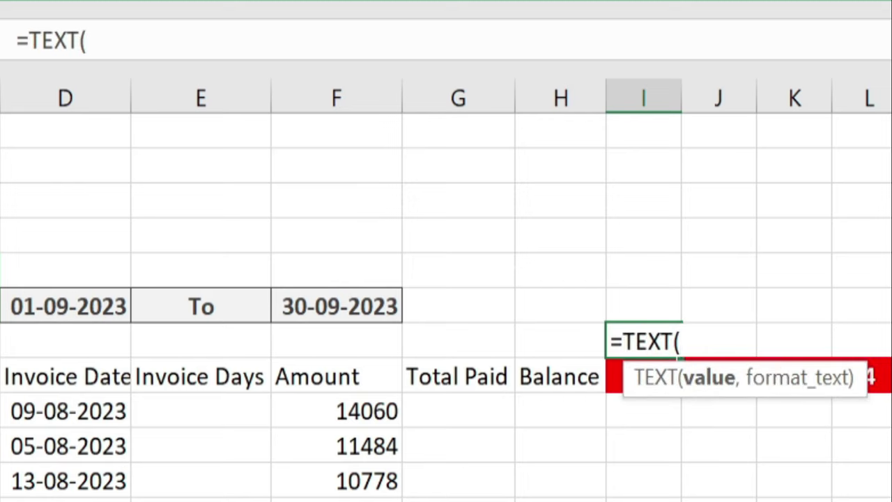
left_click_drag(763, 380, 760, 274)
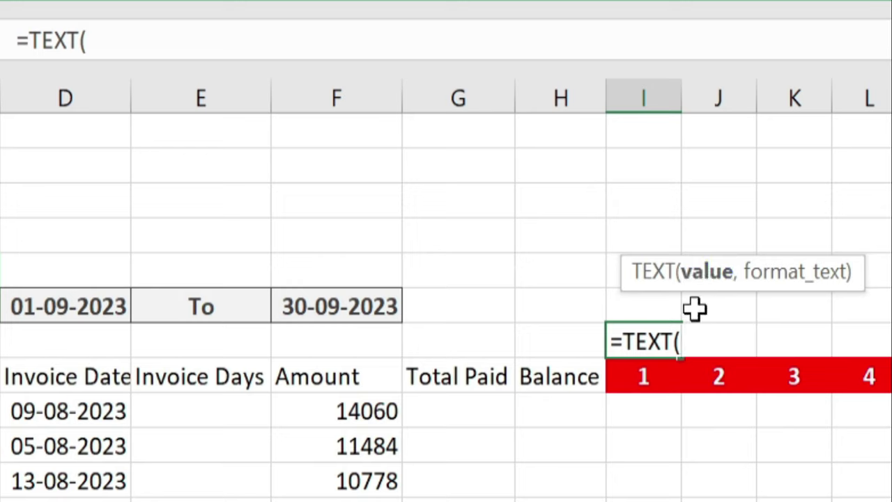
left_click(647, 378)
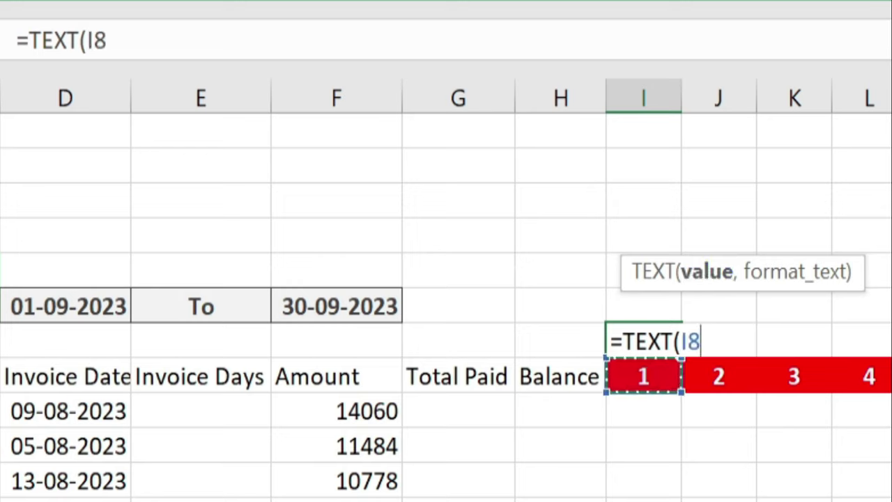
type(",")
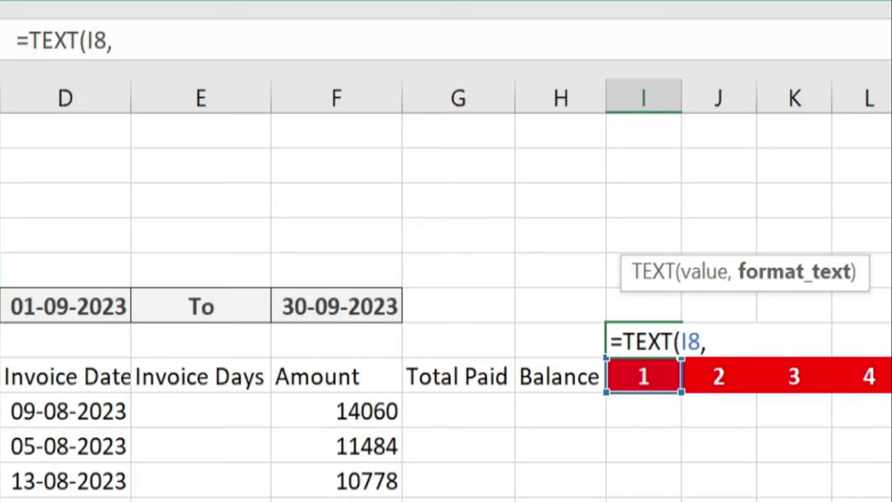
type("\"DDD\"")
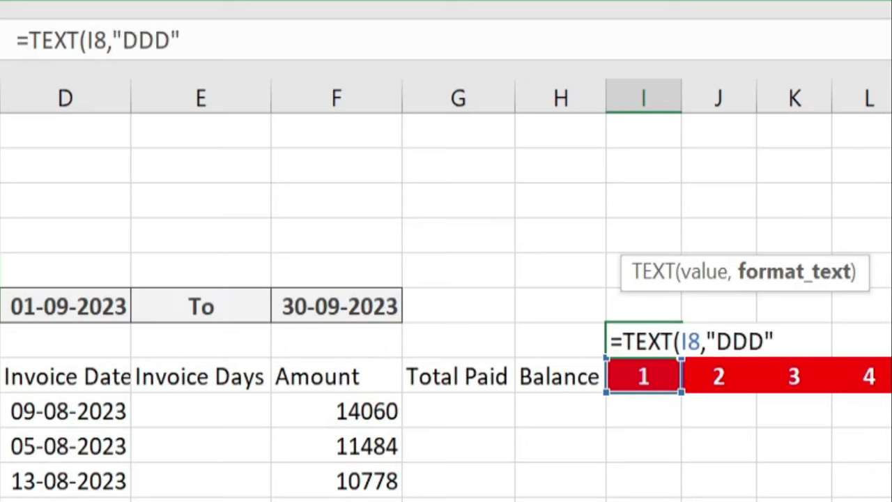
type(")")
key("Return")
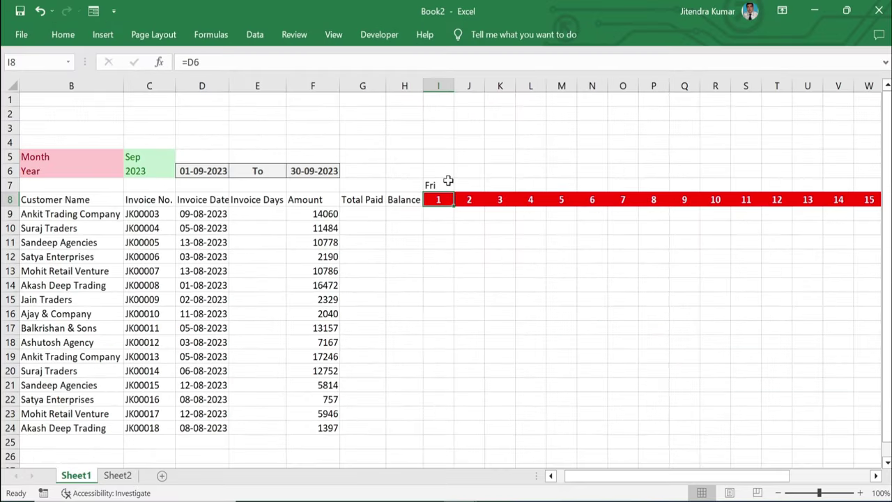
- Fill the weekday formula from I7 across to AM7 and center the weekday names
left_click(676, 349)
left_click_drag(453, 190, 738, 202)
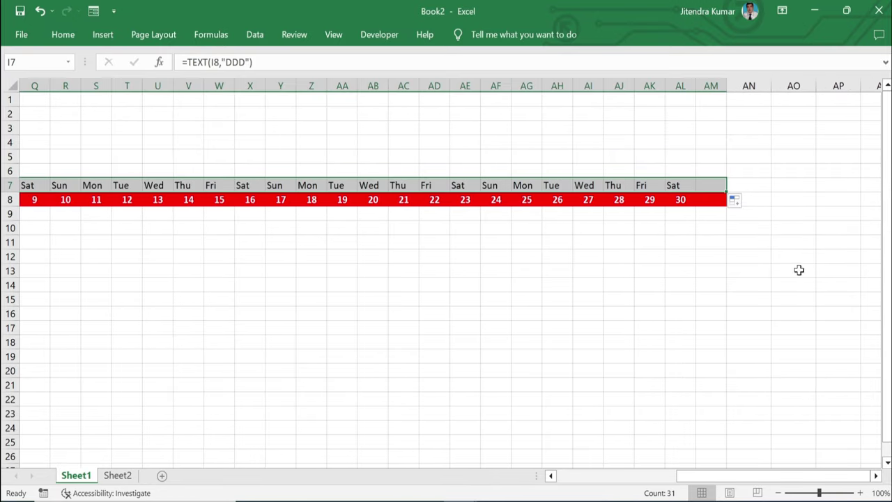
left_click(61, 35)
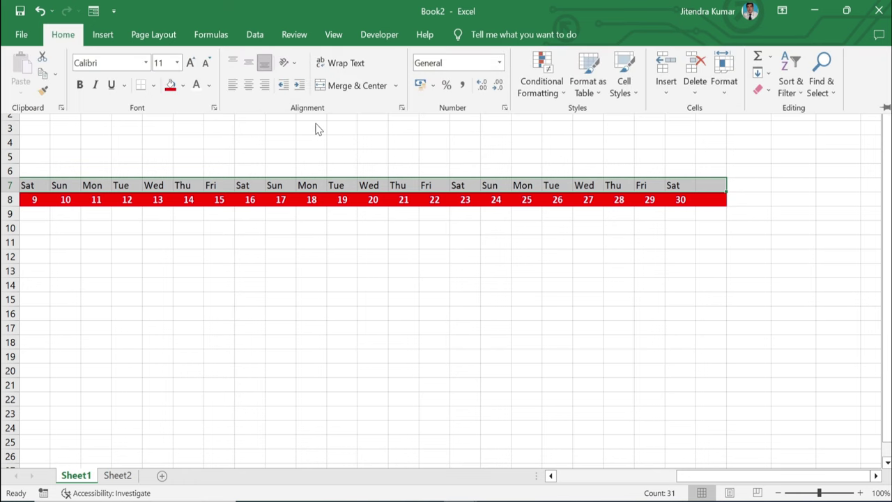
left_click(248, 85)
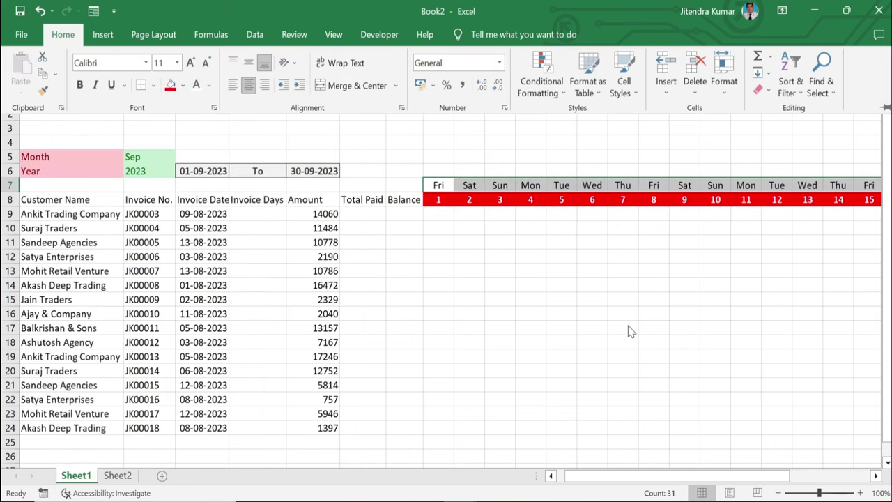
- Fill the weekday row I7:AM7 with the standard orange and undo its bold formatting
left_click(183, 87)
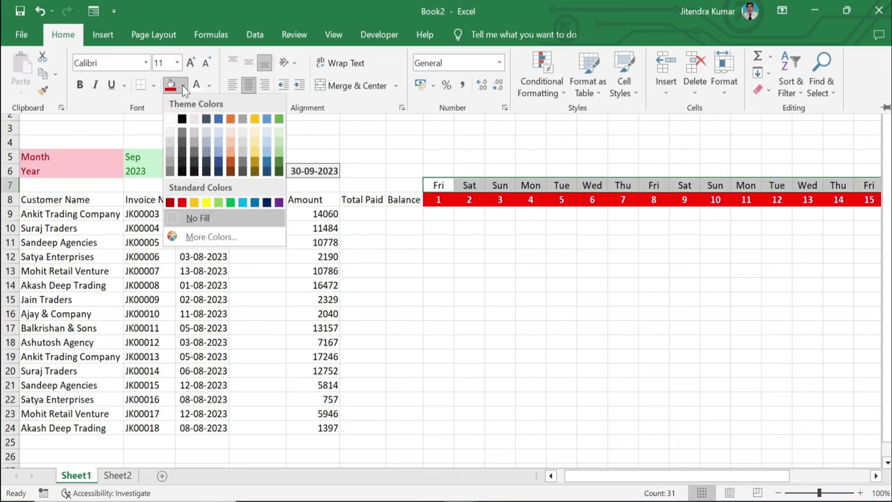
left_click(193, 203)
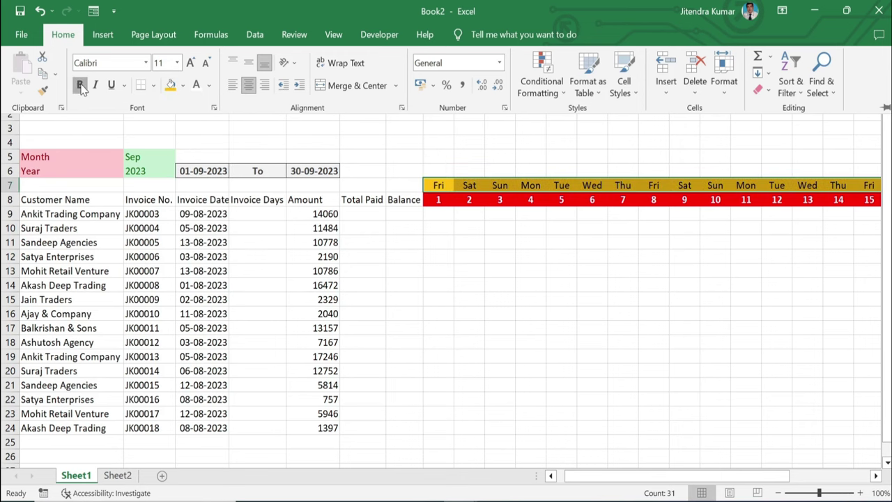
left_click(502, 298)
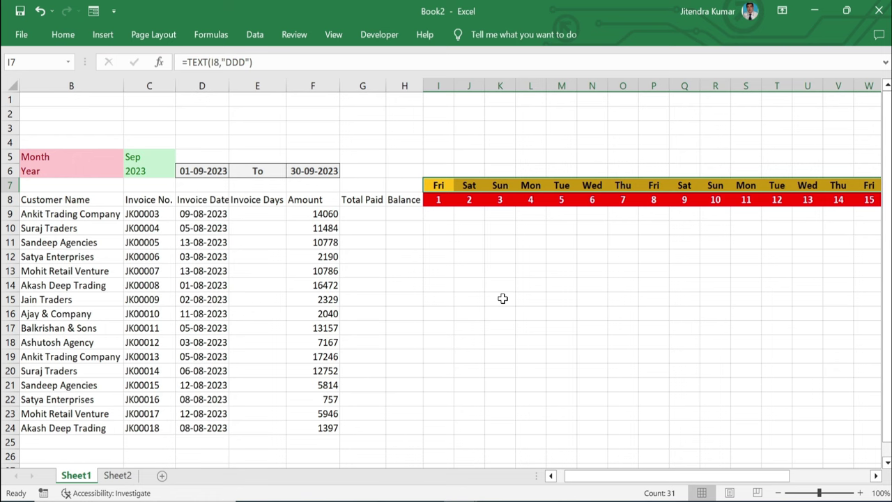
key("ctrl+z")
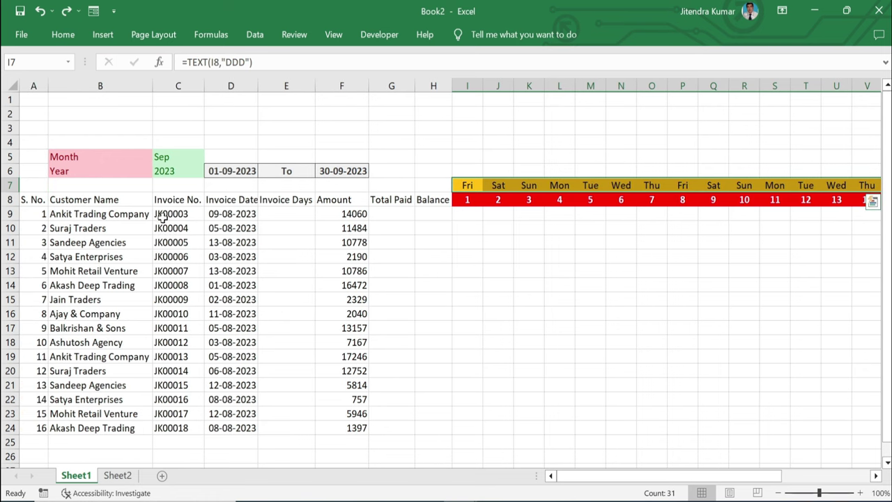
- Merge and center the S. No. header across A7:A8
left_click(34, 183)
left_click_drag(33, 183, 34, 199)
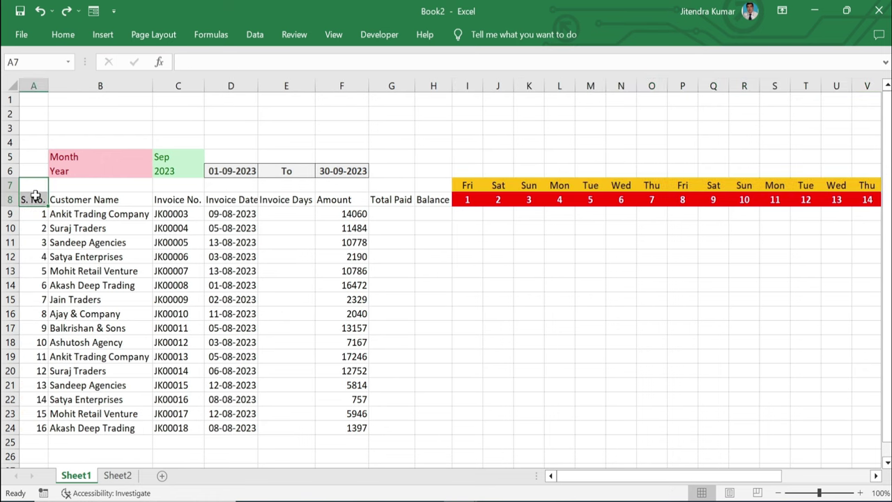
left_click(62, 38)
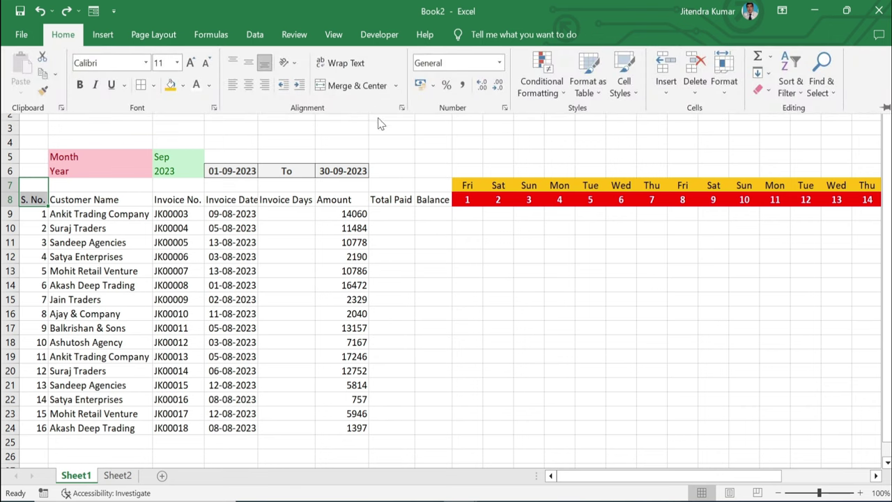
left_click(352, 87)
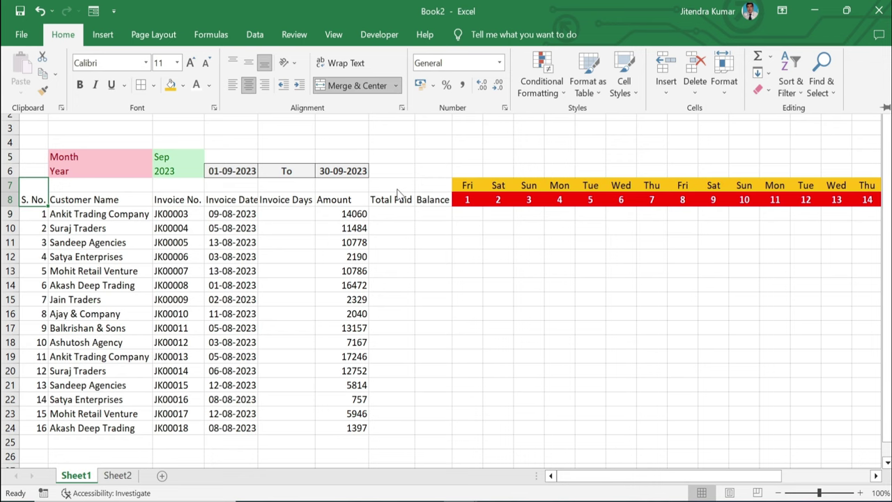
- Merge and center rows 7 and 8 separately in each column from B (Customer Name) to H (Balance)
left_click(136, 185)
left_click(137, 188)
left_click_drag(138, 188, 139, 198)
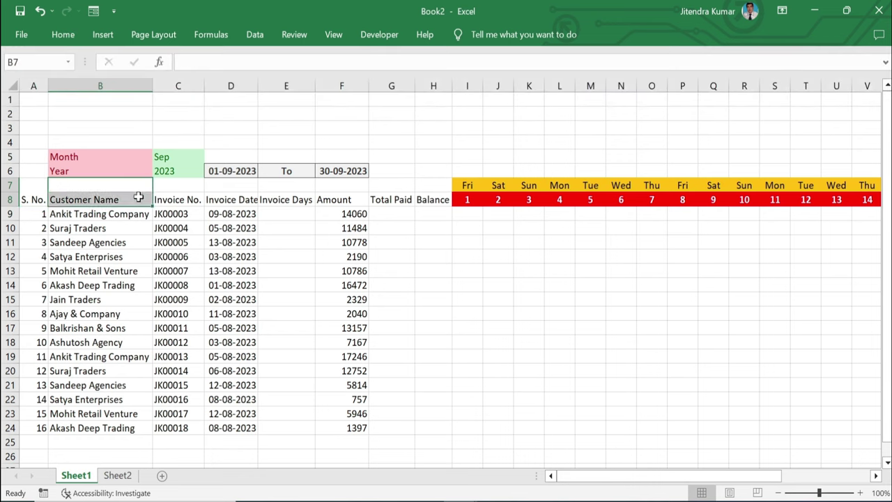
key("F4")
key("Right")
key("shift+Down")
key("F4")
key("Right")
key("shift+Down")
key("F4")
key("Right")
key("shift+Down")
key("F4")
key("Right")
key("shift+Down")
key("F4")
key("Right")
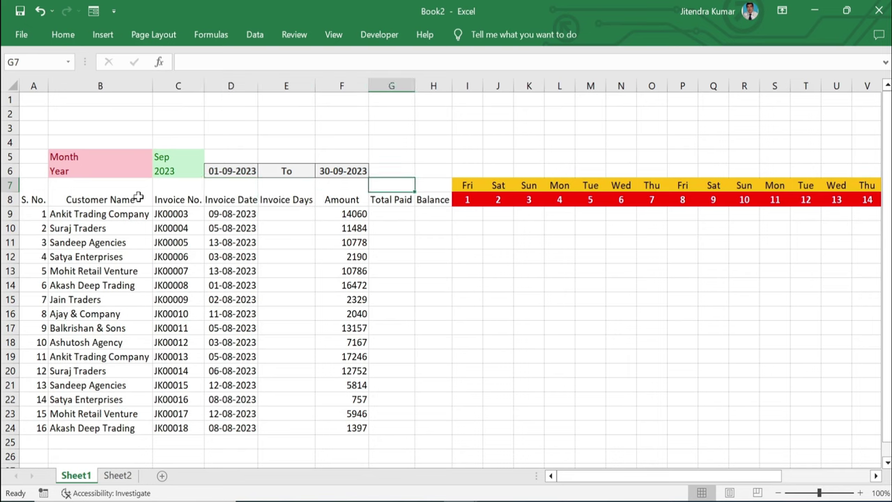
key("shift+Down")
key("F4")
key("Right")
key("shift+Down")
key("F4")
- Middle-align the merged headers in A7:H8, make them bold and fill them with the standard orange
left_click_drag(30, 199, 432, 195)
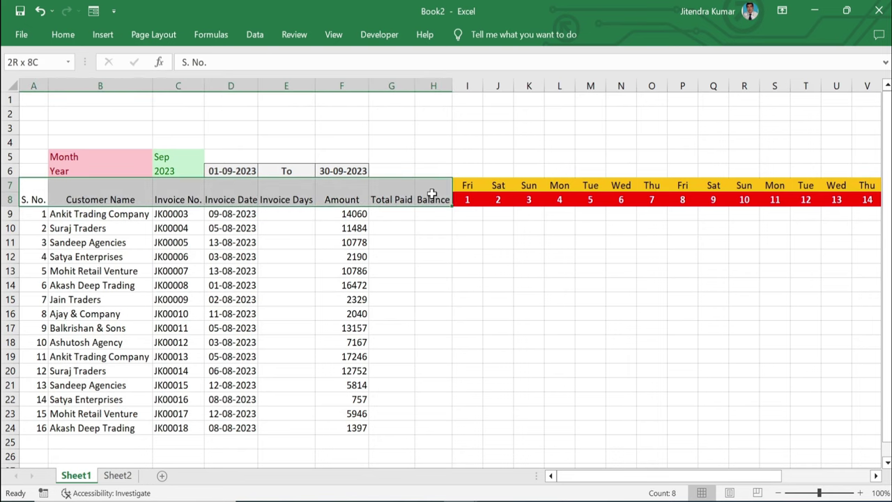
left_click(64, 36)
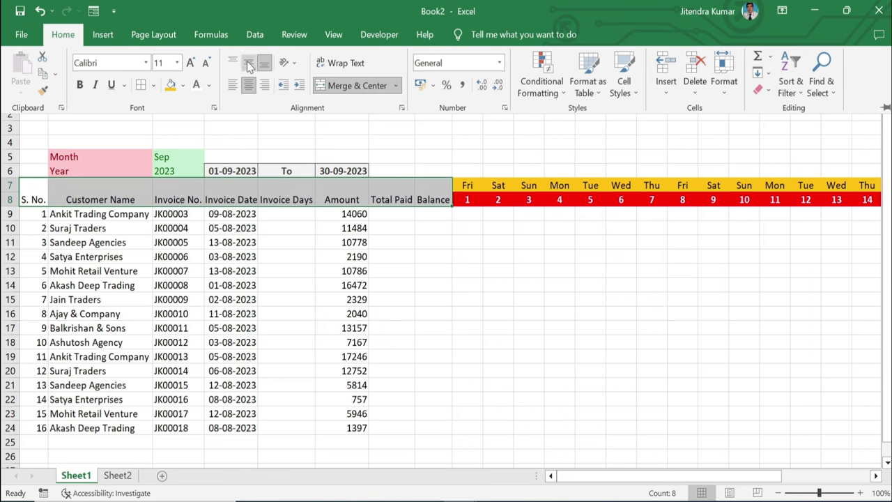
left_click(248, 66)
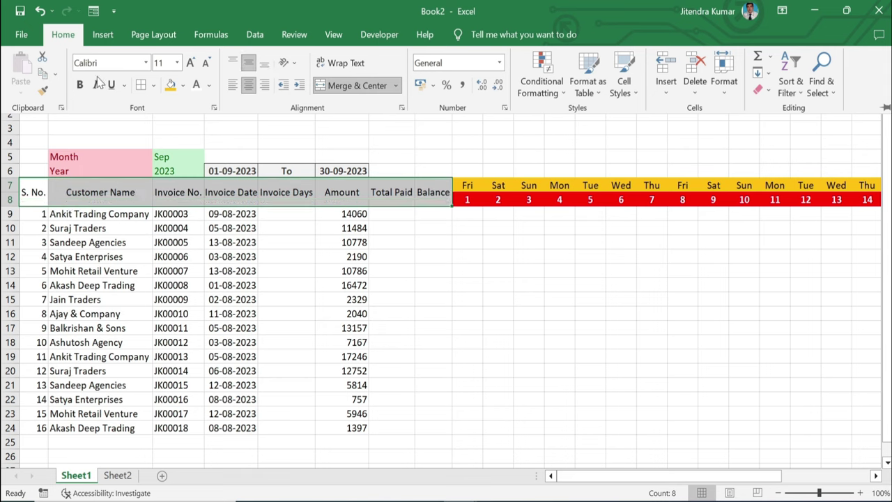
left_click(184, 85)
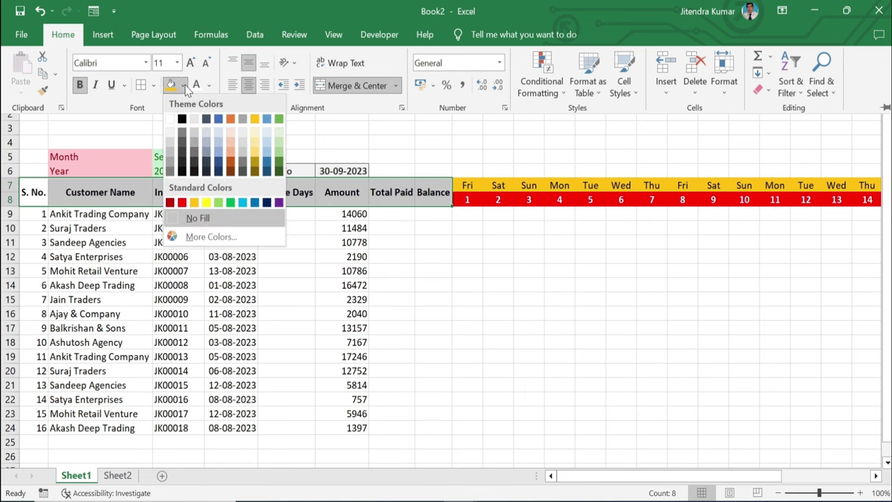
left_click(195, 203)
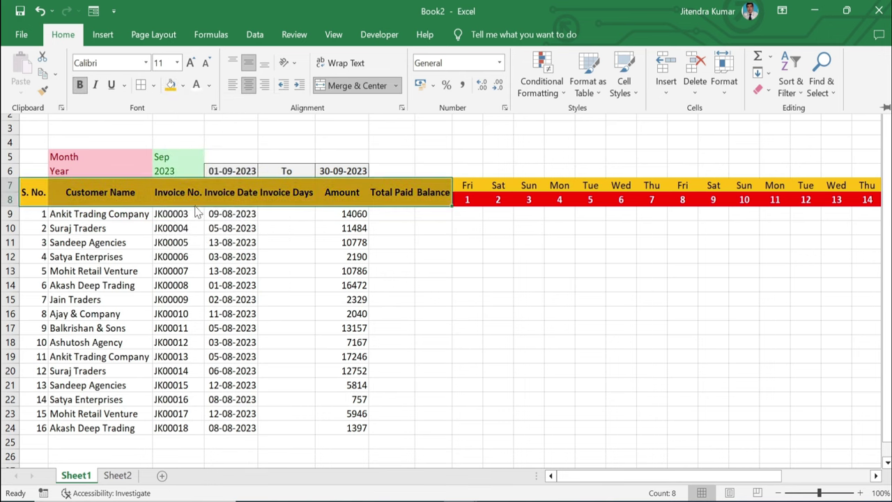
left_click(44, 197)
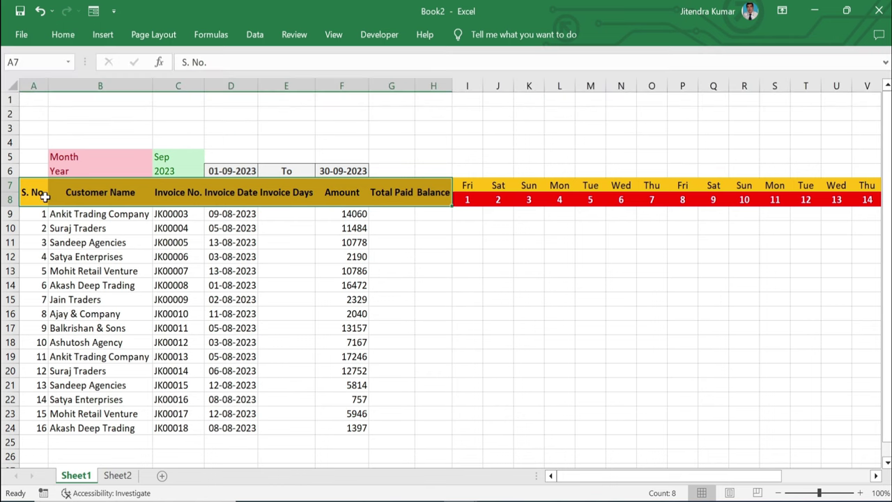
- Apply all borders to the table range A7:AM25
key("shift+Down")
key("shift+Down")
key("shift+Down")
key("shift+Down")
key("shift+Down")
key("shift+Down")
key("shift+Down")
key("shift+Down")
key("shift+Down")
key("shift+Down")
key("shift+Down")
key("shift+Down")
key("shift+Down")
key("shift+Down")
key("shift+Down")
key("shift+Down")
key("shift+Down")
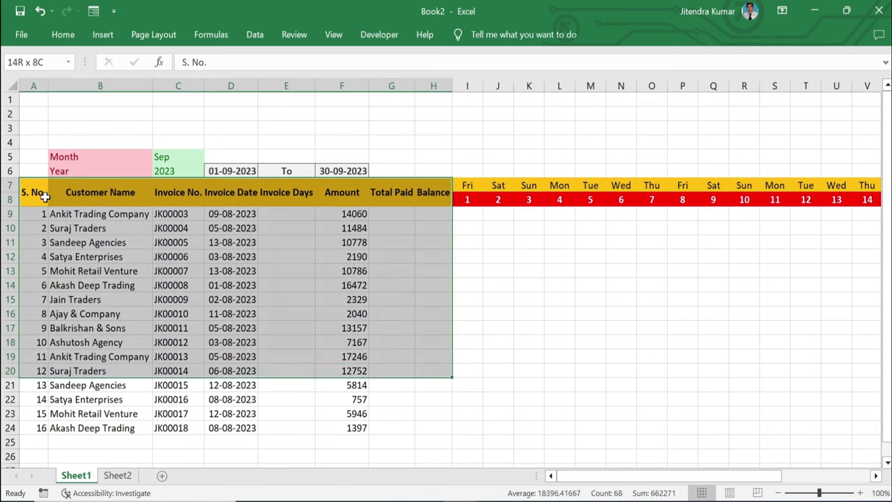
key("shift+Right")
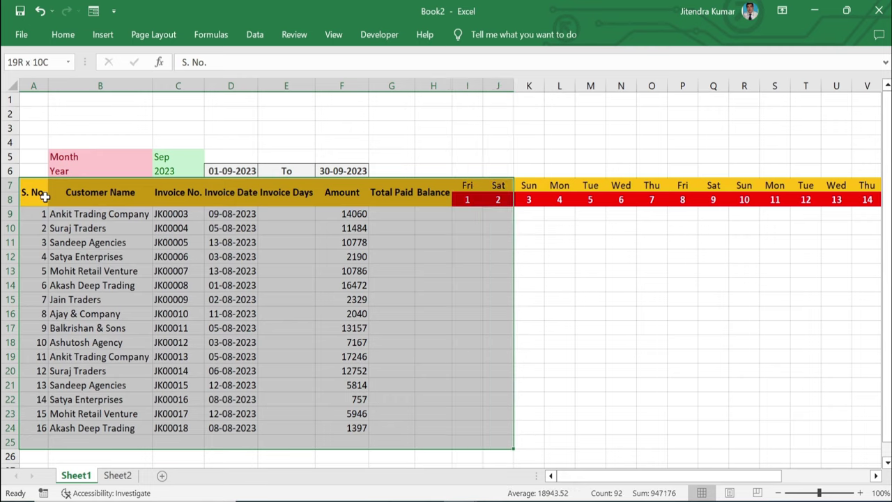
key("ctrl+shift+Right")
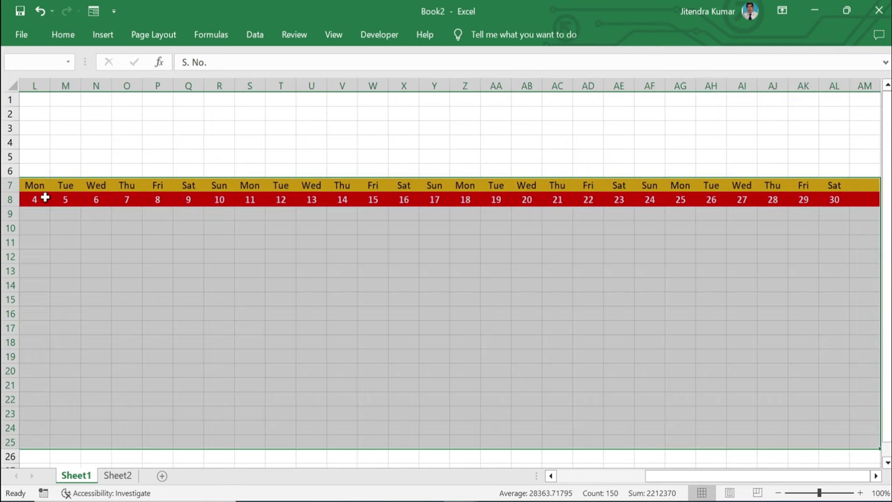
left_click(56, 37)
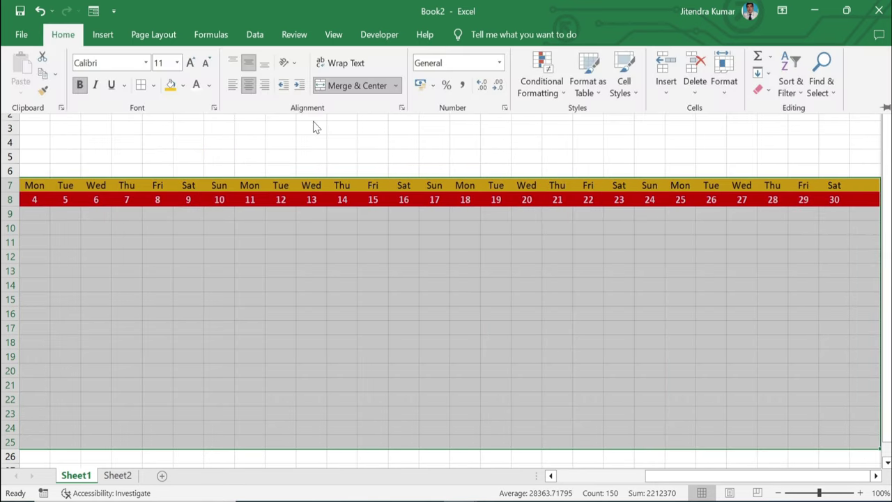
left_click(154, 85)
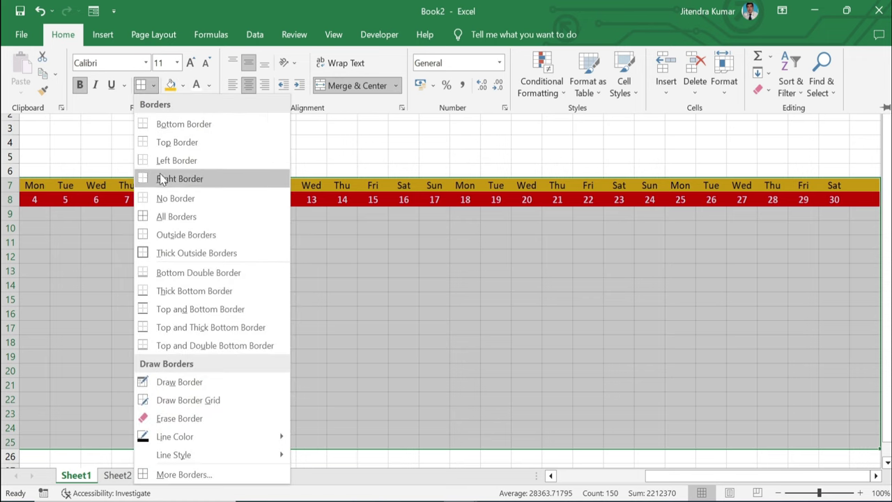
left_click(166, 215)
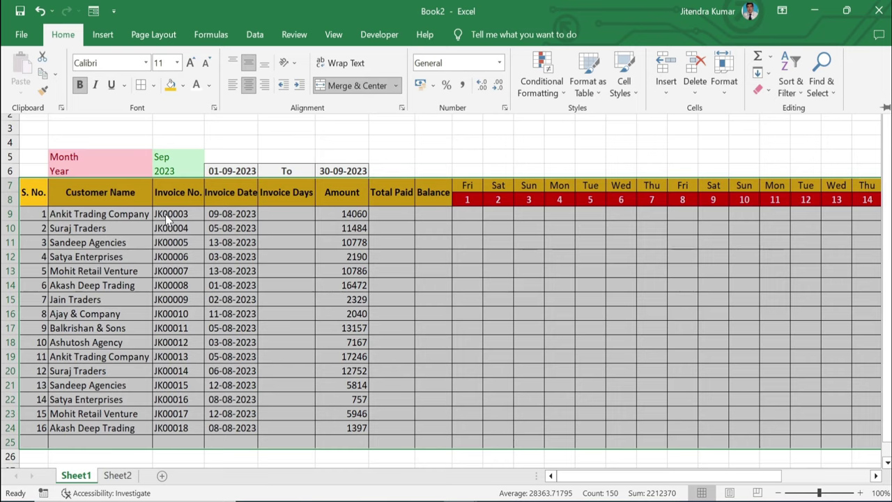
- Hide the gridlines on Sheet1
left_click(529, 270)
left_click(334, 37)
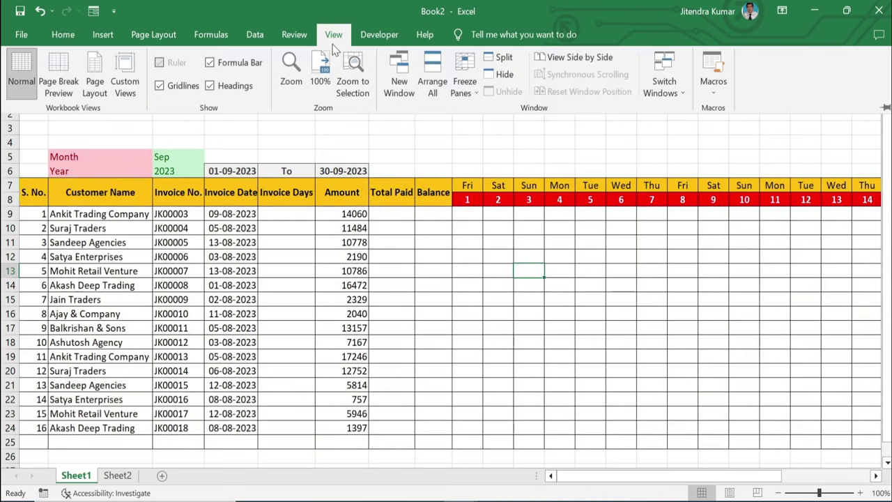
left_click(160, 86)
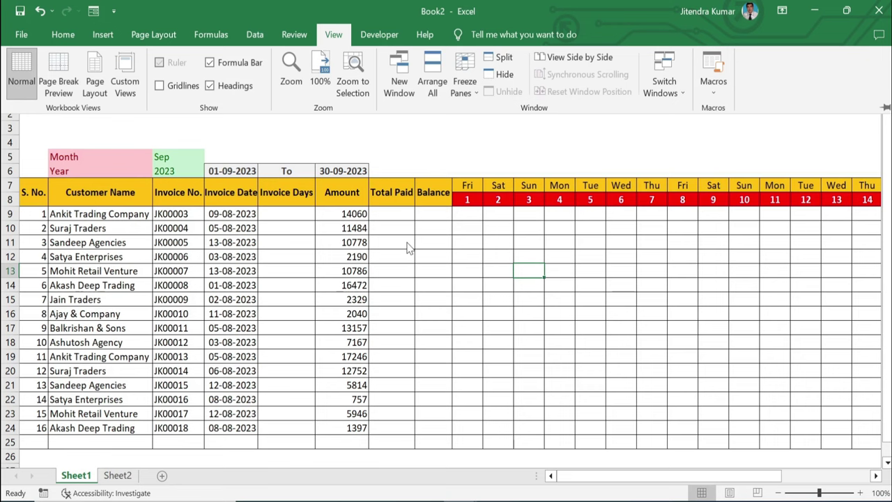
- Merge and center A25:D25 below the customer list and enter the label Total
left_click(27, 443)
left_click_drag(28, 441, 231, 442)
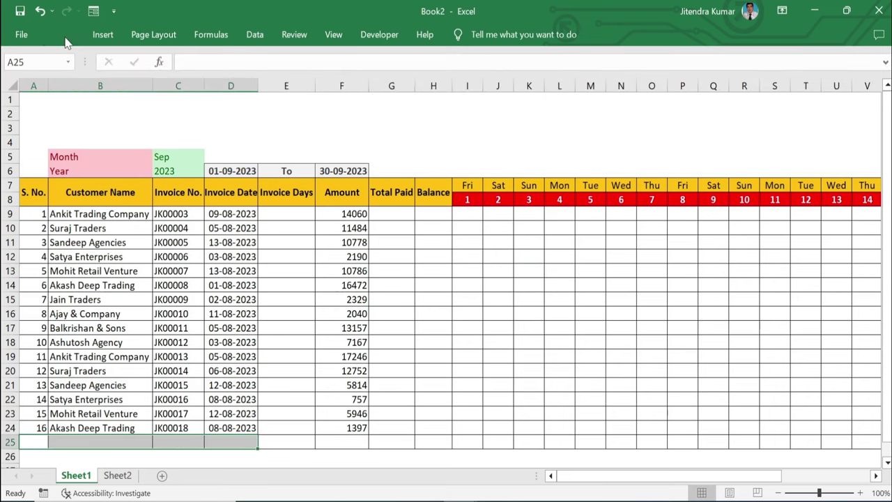
left_click(63, 35)
left_click(367, 85)
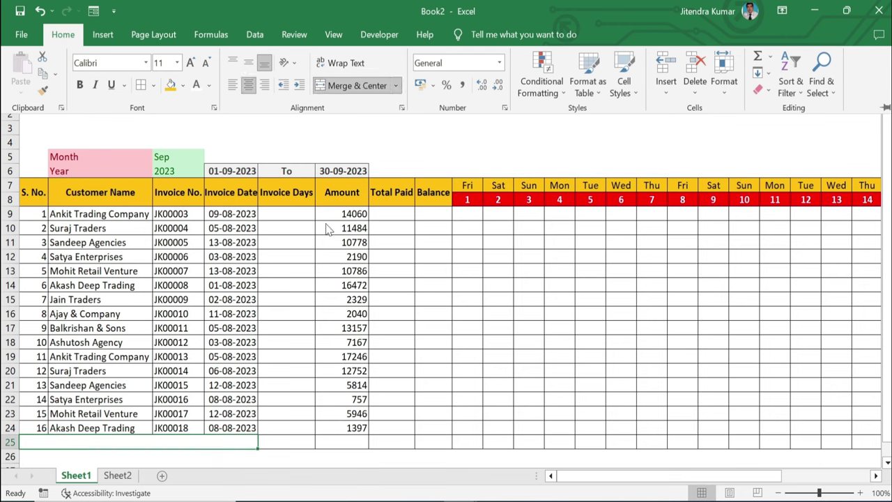
type("Total")
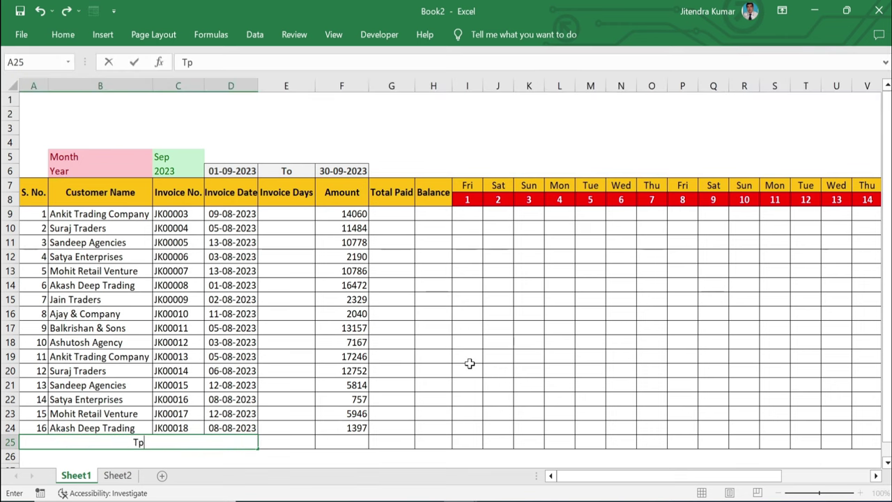
- Make the Total row A25:AM25 bold and fill it with the standard orange
left_click(154, 442)
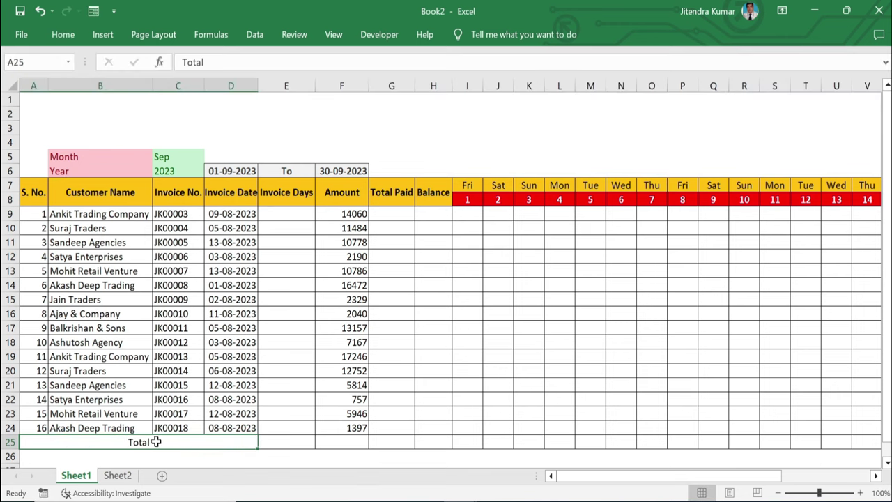
key("shift+Right")
key("shift+Right")
key("shift+Right")
key("shift+Right")
key("shift+Right")
key("shift+Right")
key("shift+Right")
key("shift+Right")
key("shift+Right")
key("shift+Right")
key("shift+Right")
key("shift+Right")
key("shift+Right")
key("shift+Right")
key("shift+Right")
key("shift+Right")
key("shift+Right")
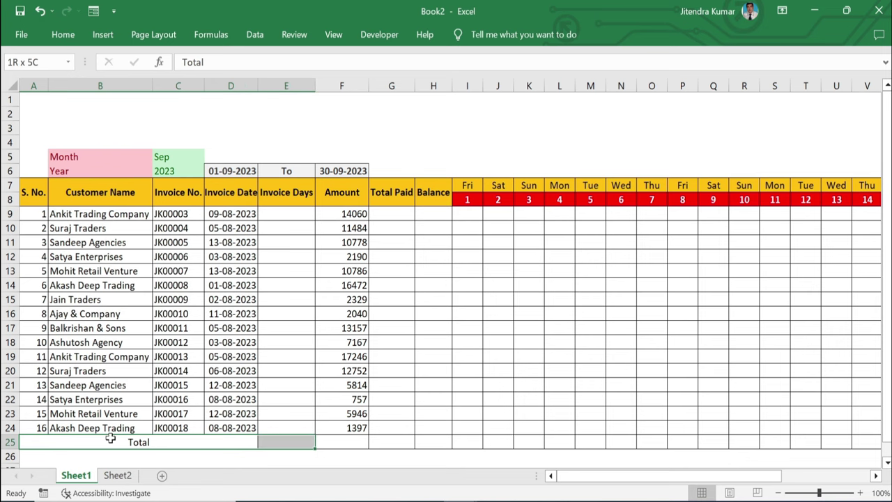
key("shift+Right")
key("shift+Right")
key("shift+Right")
key("shift+Right")
key("shift+Right")
key("shift+Right")
key("shift+Right")
key("shift+Right")
key("shift+Right")
key("shift+Right")
key("shift+Right")
key("shift+Right")
key("shift+Right")
key("shift+Right")
key("shift+Right")
key("shift+Right")
key("shift+Right")
key("shift+Right")
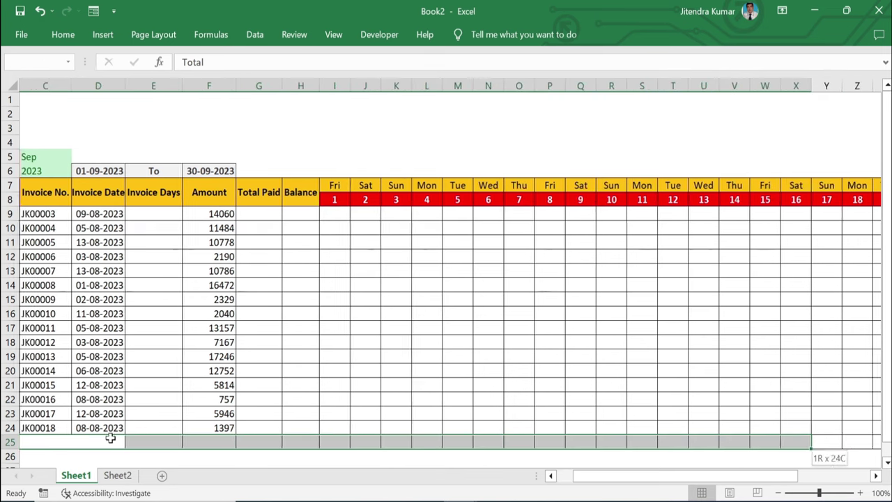
left_click(61, 34)
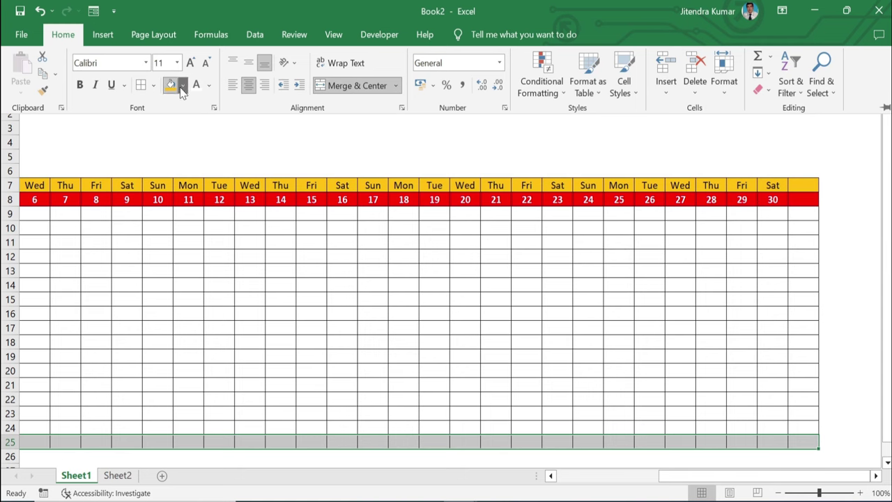
left_click(183, 85)
left_click(194, 202)
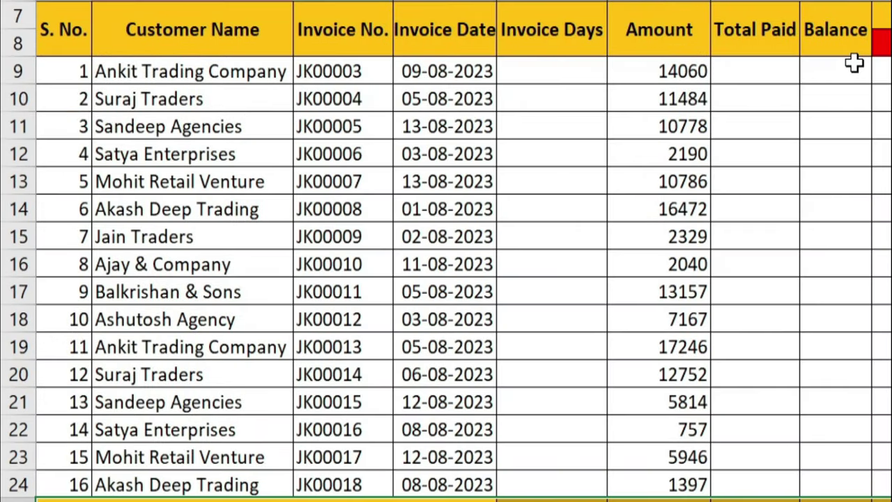
- Enter the Balance formula =F9-G9 in H9 and fill it down to H24
left_click(854, 62)
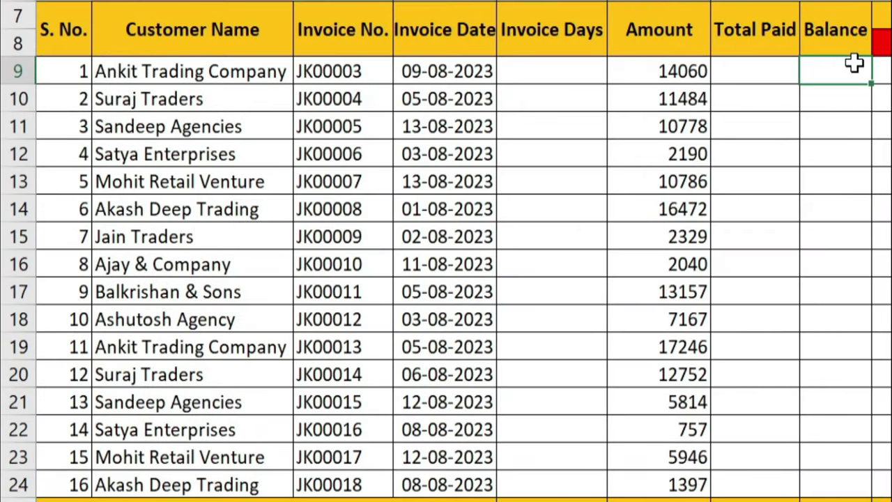
type("=")
left_click(676, 64)
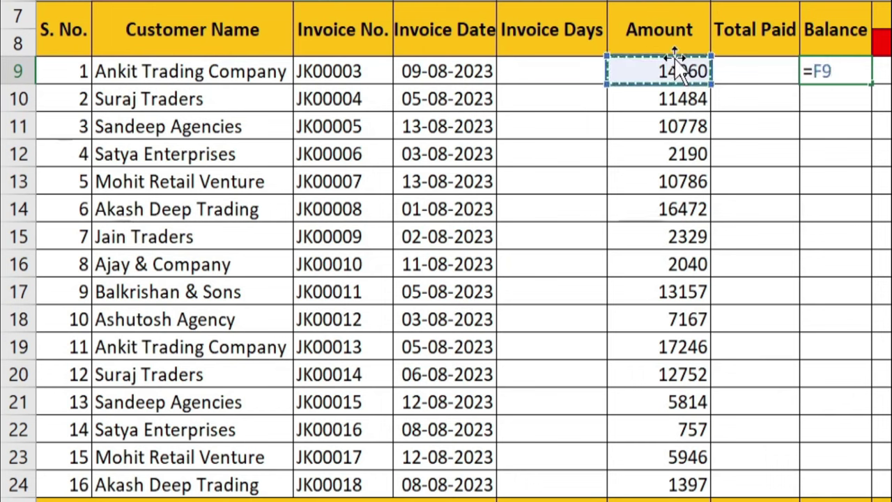
type("-")
left_click(769, 82)
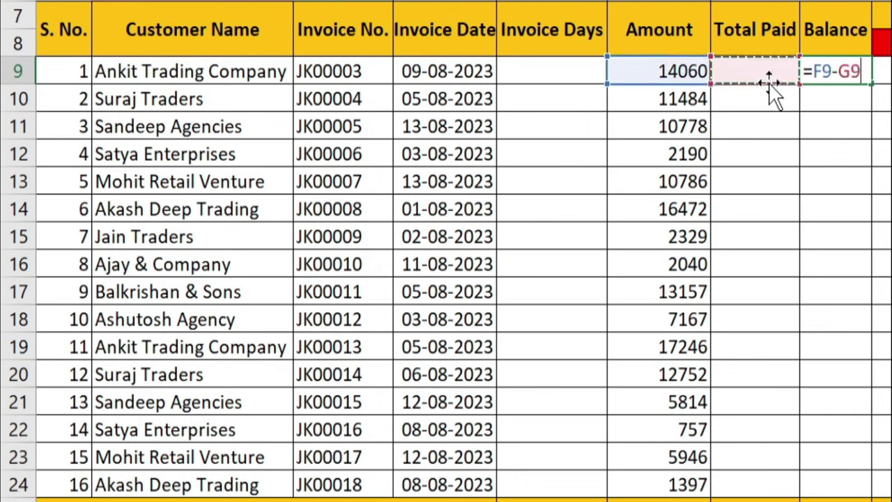
key("Return")
key("Up")
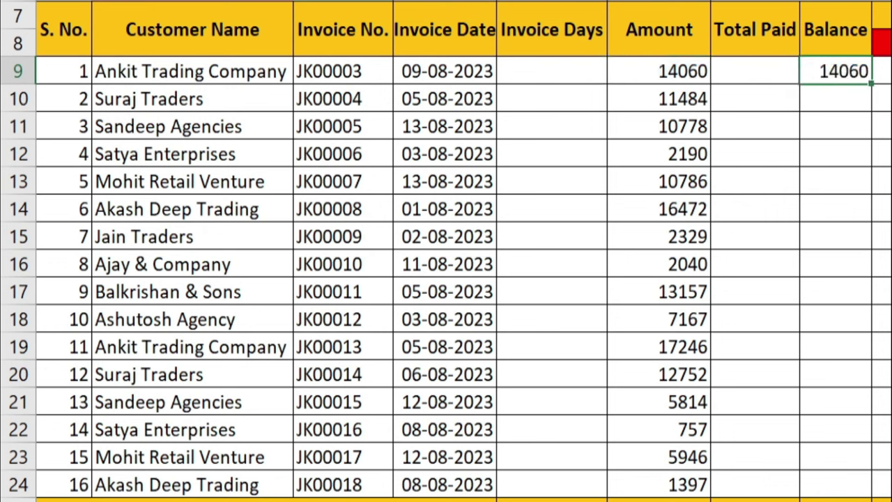
left_click_drag(871, 84, 871, 493)
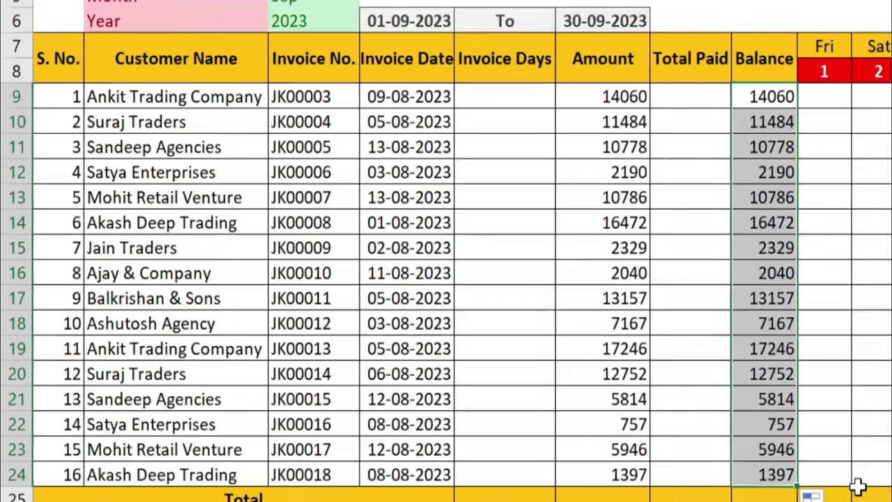
- Enter the Invoice Days formula =TODAY()-D9 in E9
left_click(561, 79)
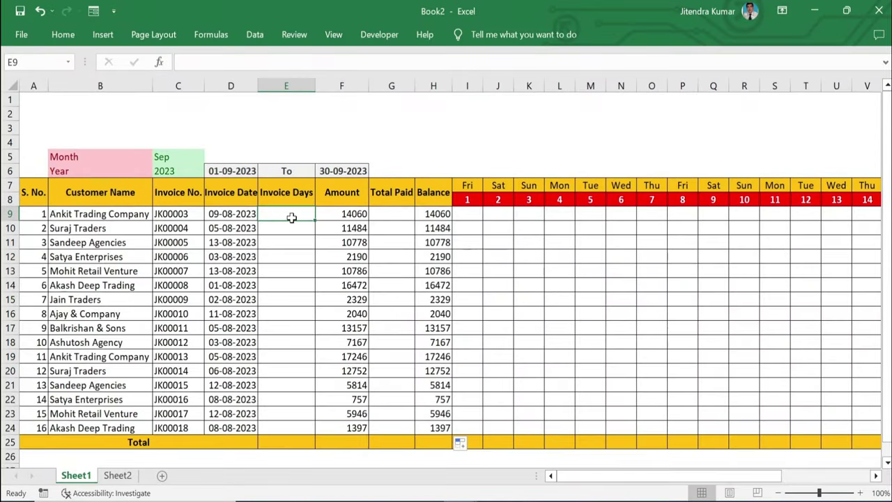
type("=to")
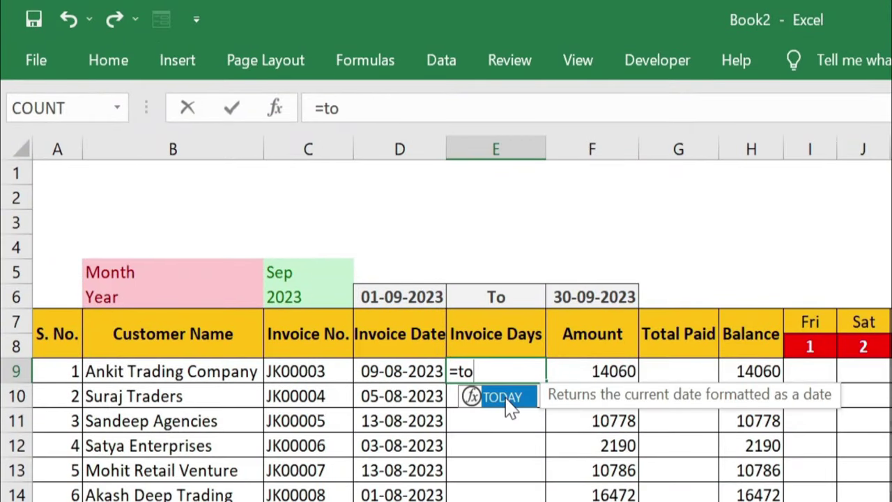
double_click(507, 404)
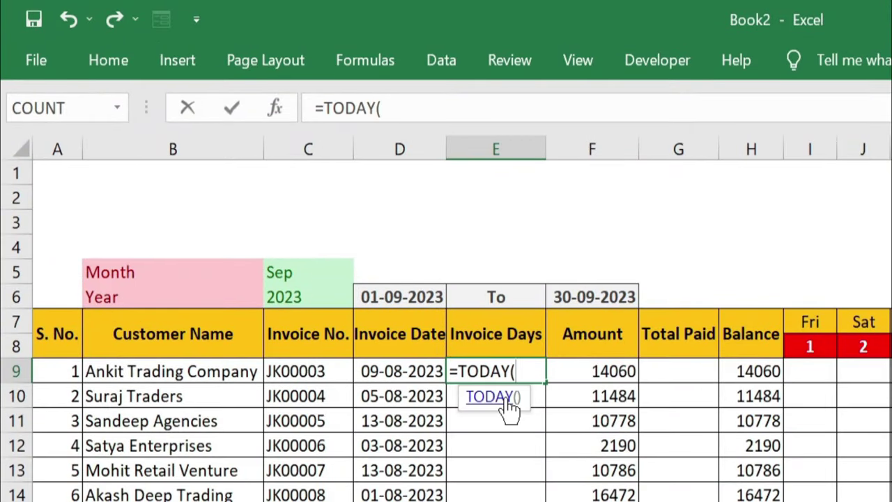
type(")")
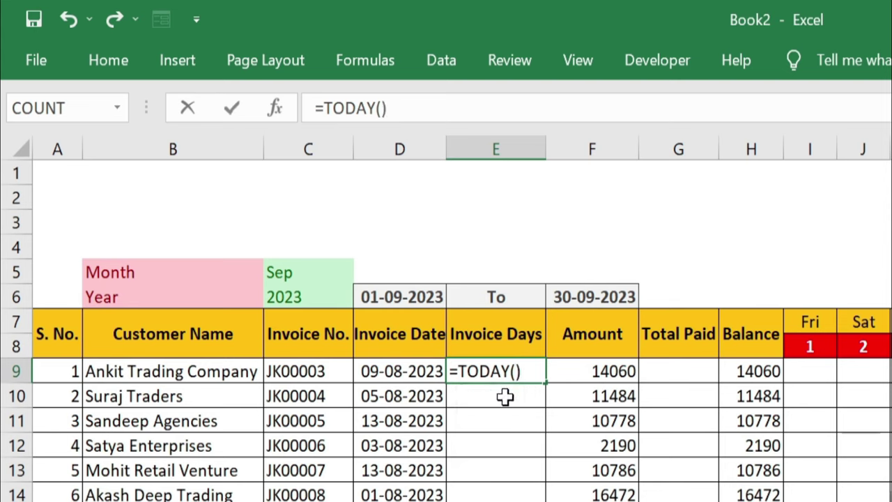
type("-")
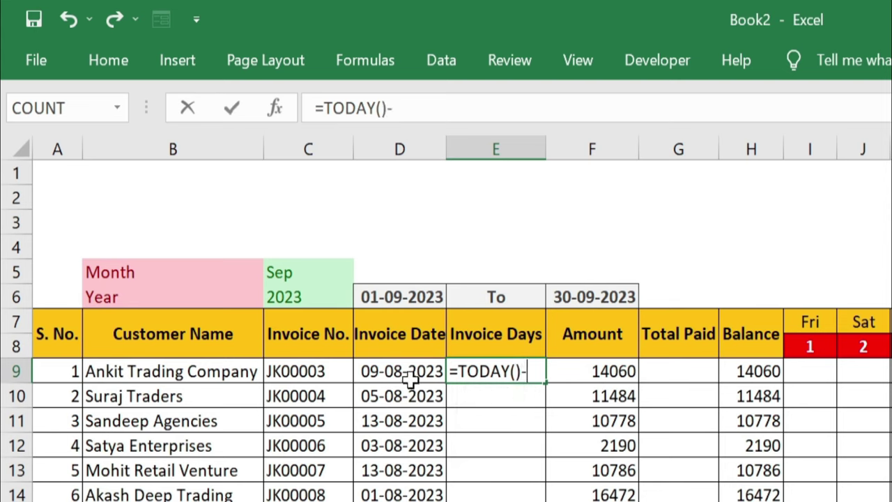
left_click(410, 373)
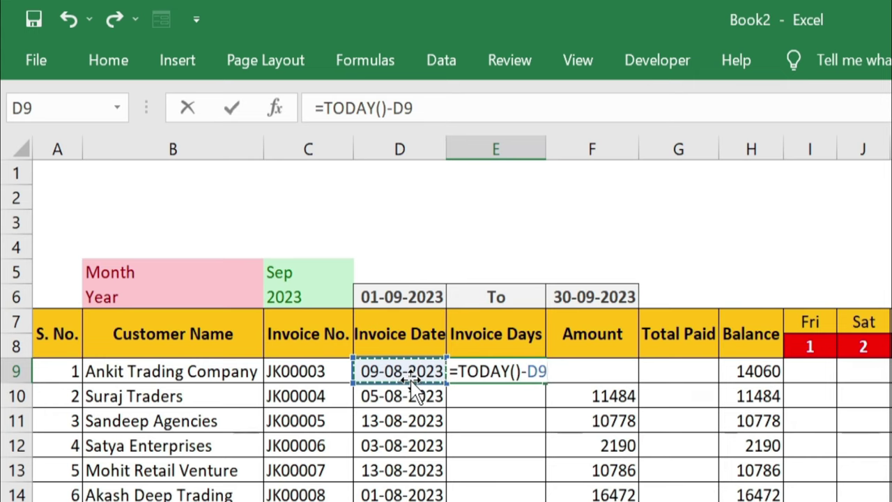
key("Return")
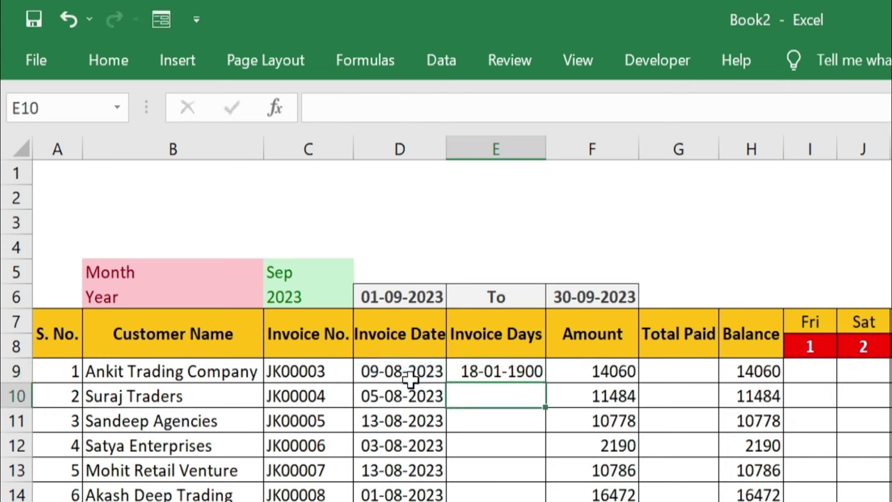
- Change the number format of the Invoice Days cell E9 to General
left_click(501, 369)
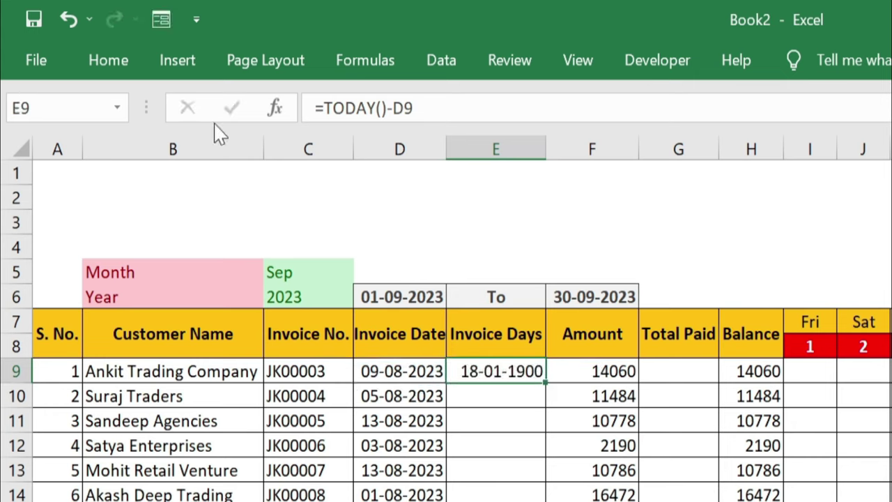
left_click(123, 63)
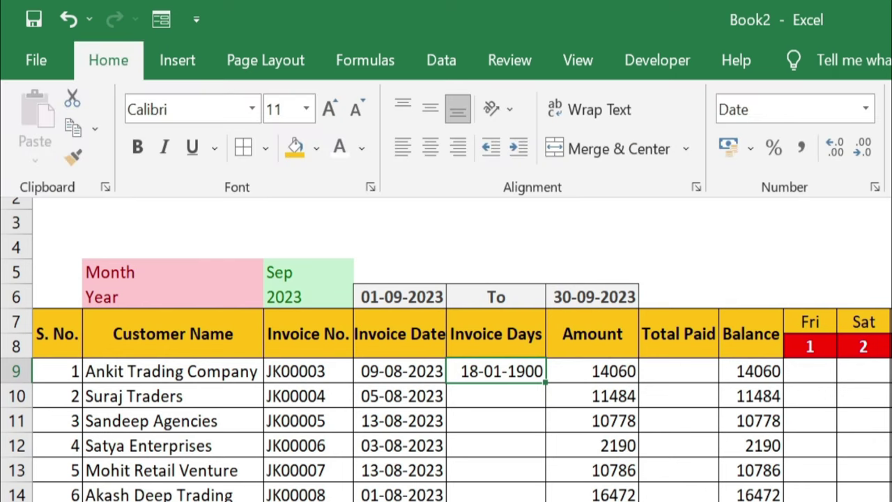
left_click(866, 111)
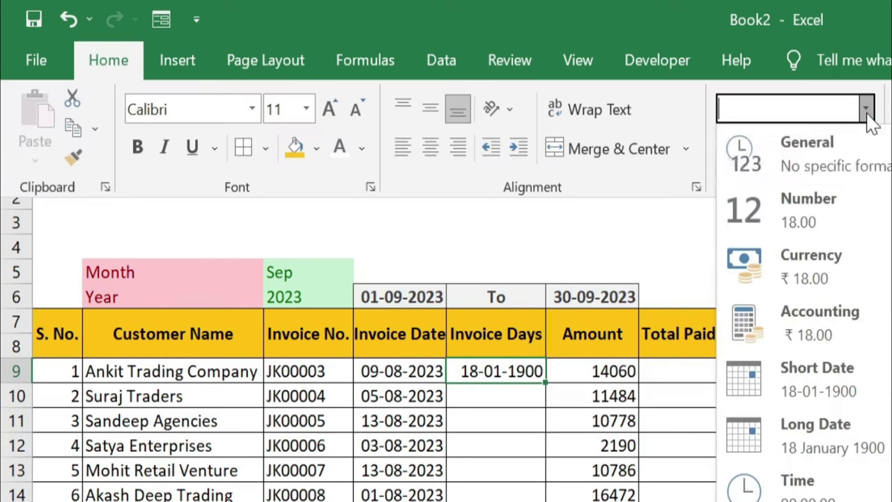
left_click(834, 145)
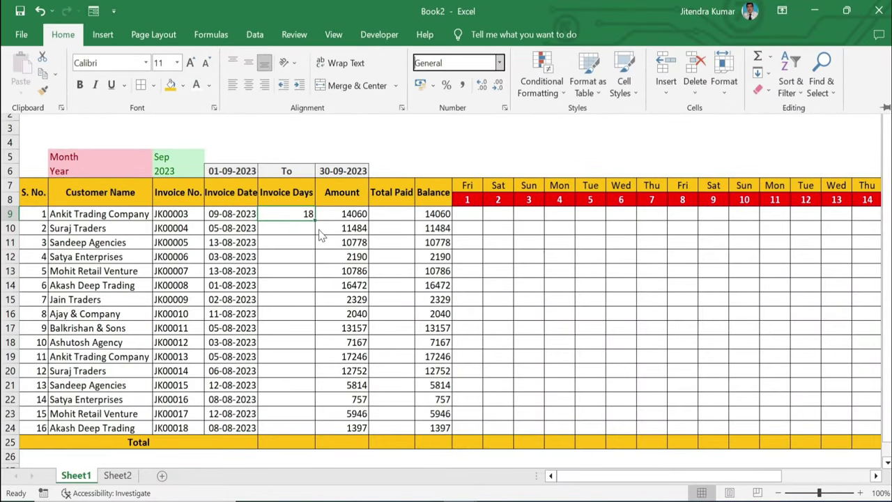
key("Escape")
- Apply the custom number format #" Days" to the Invoice Days cell E9
key("ctrl+1")
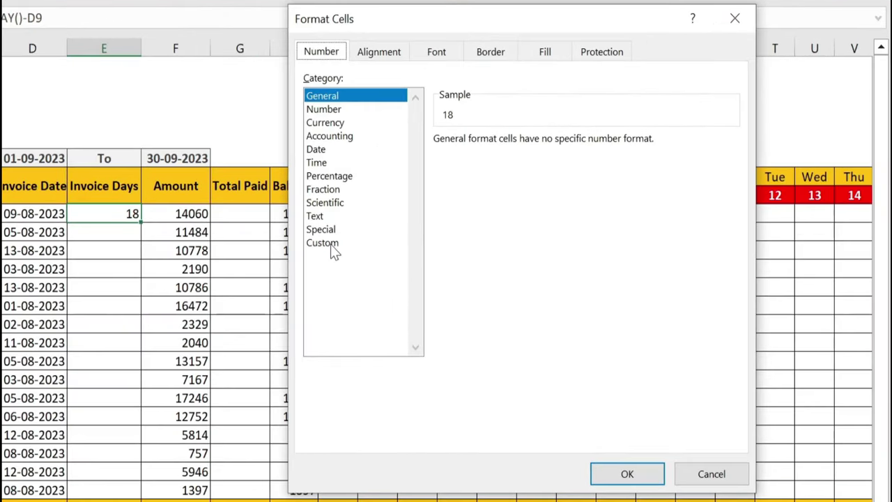
left_click(455, 236)
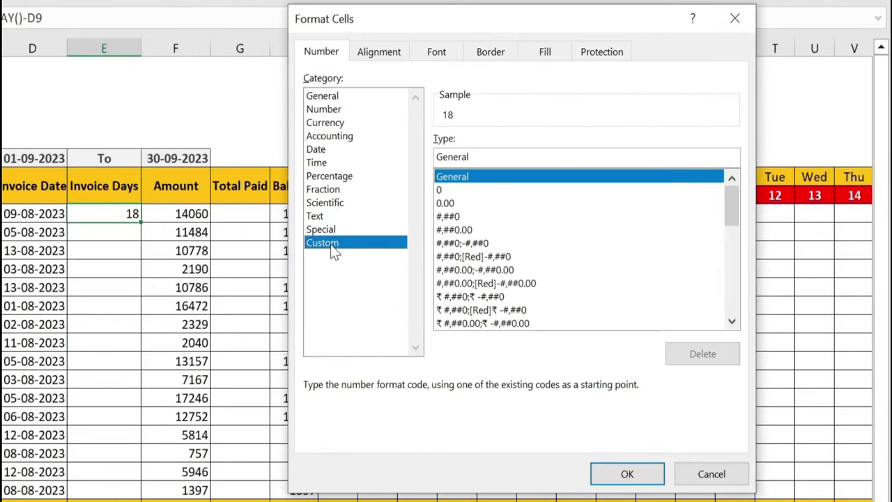
left_click(537, 161)
key("BackSpace")
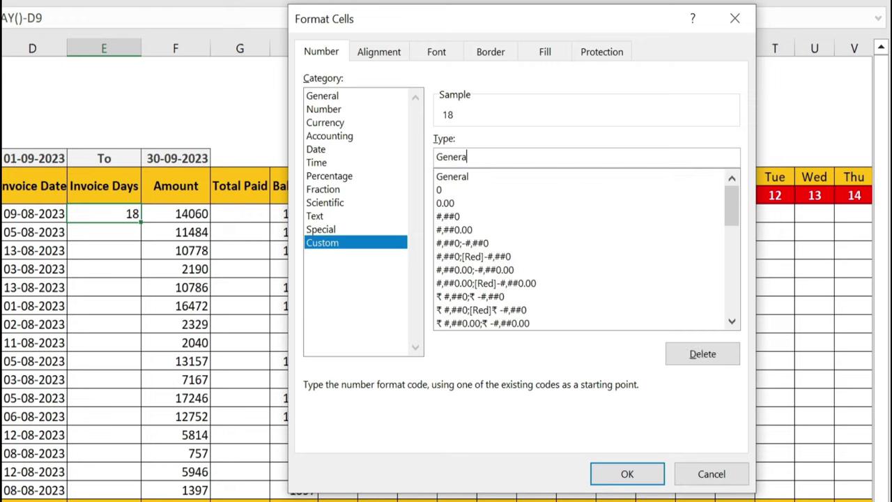
key("BackSpace")
key("BackSpace")
key("BackSpace")
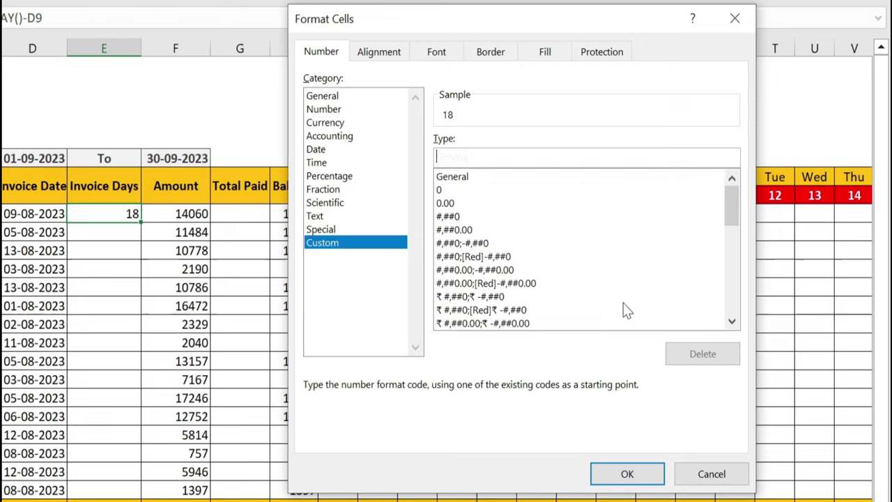
type("#\" Days")
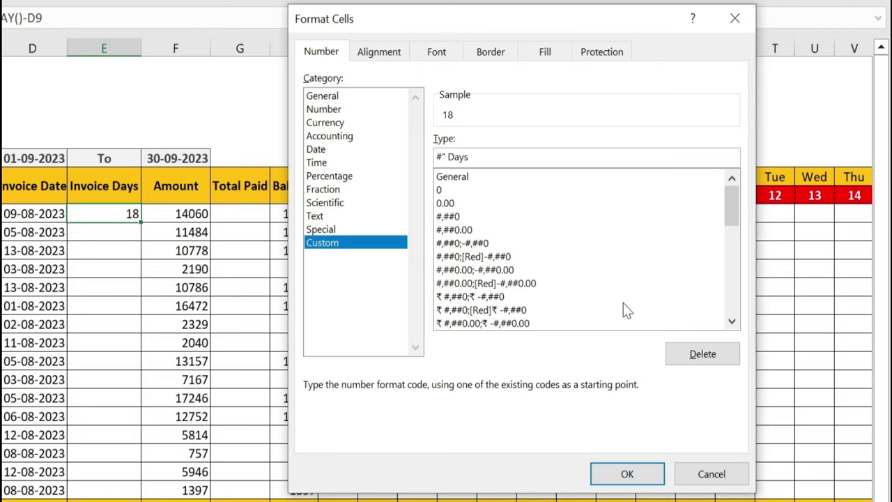
type("\"")
left_click(607, 472)
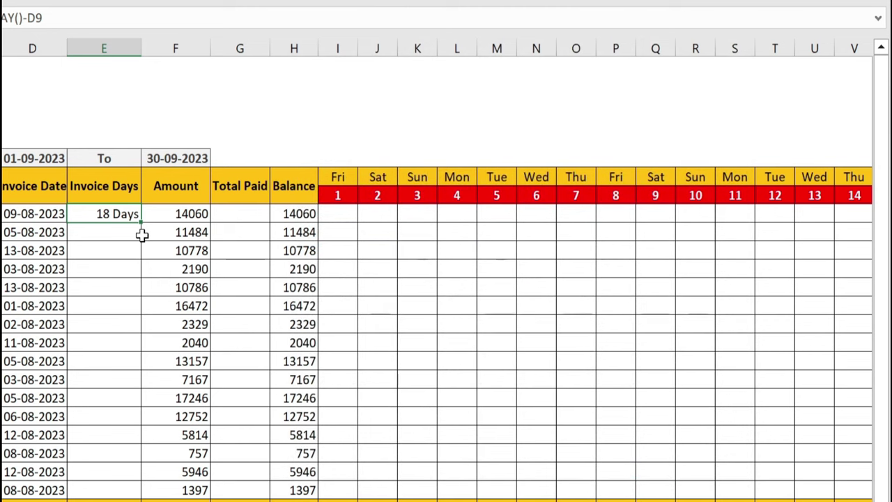
- Fill the Invoice Days formula from E9 down to E24 and center the values
left_click_drag(143, 224, 154, 490)
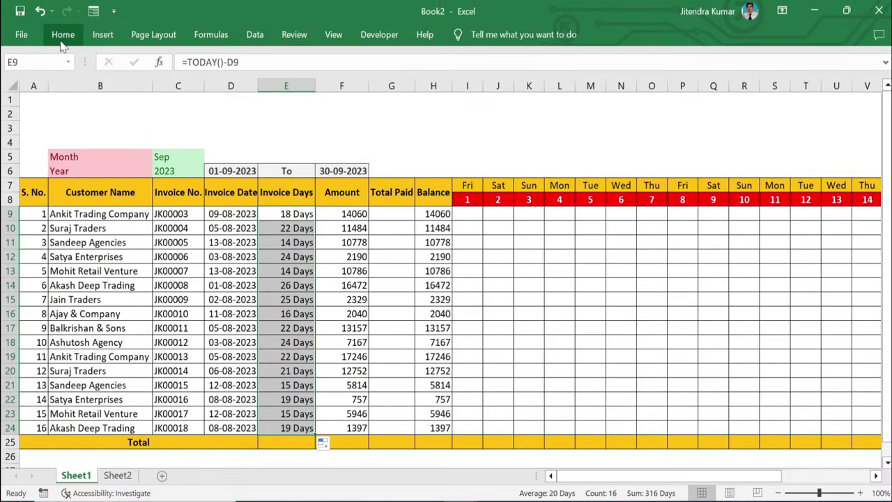
left_click(62, 37)
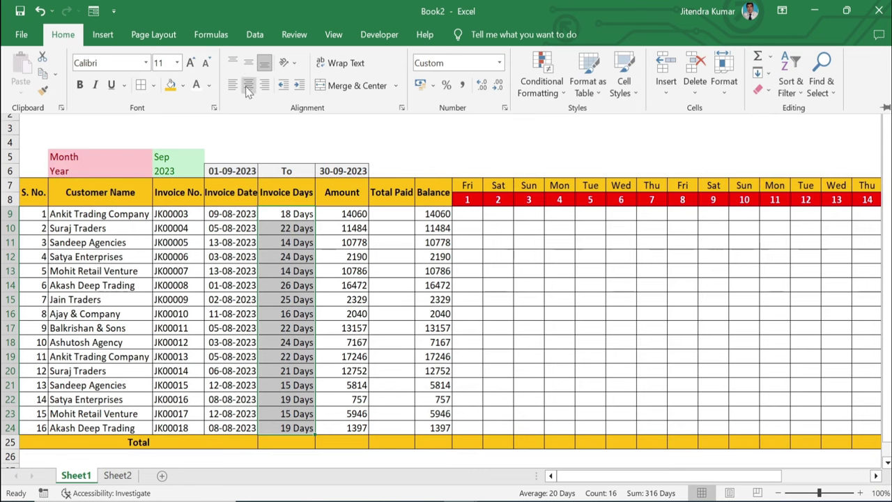
- Change the Invoice Days formula in E9 to =IF(H9=0,"Cleared",TODAY()-D9) and fill it down to E24
left_click(291, 215)
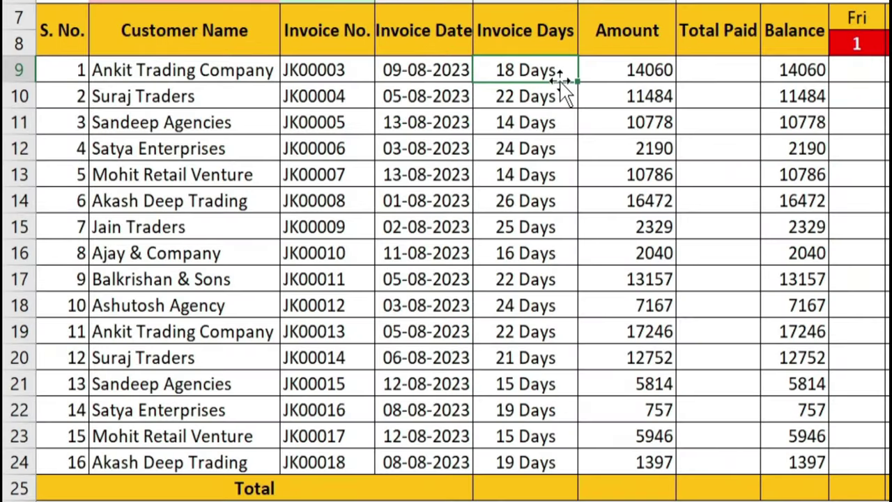
key("F2")
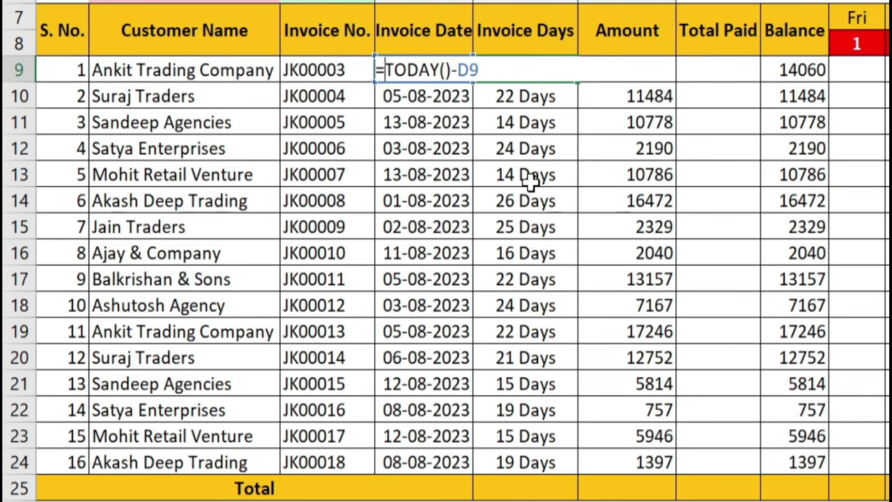
type("if")
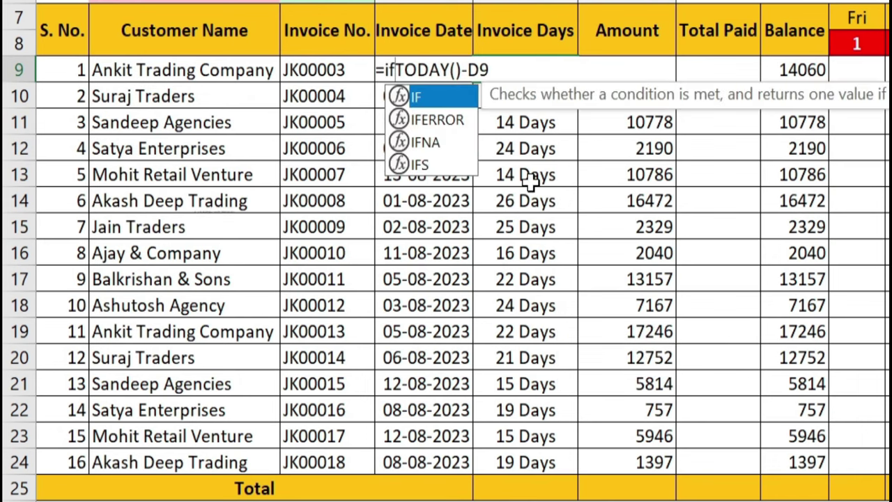
double_click(428, 97)
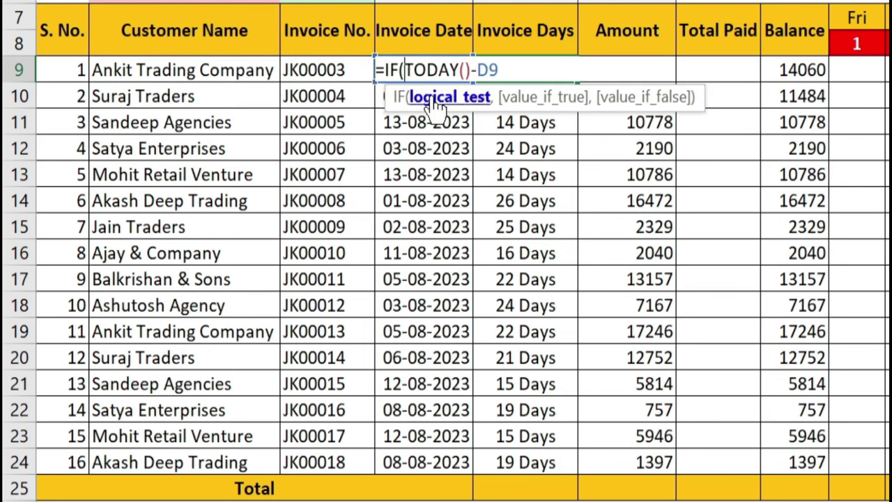
left_click(817, 70)
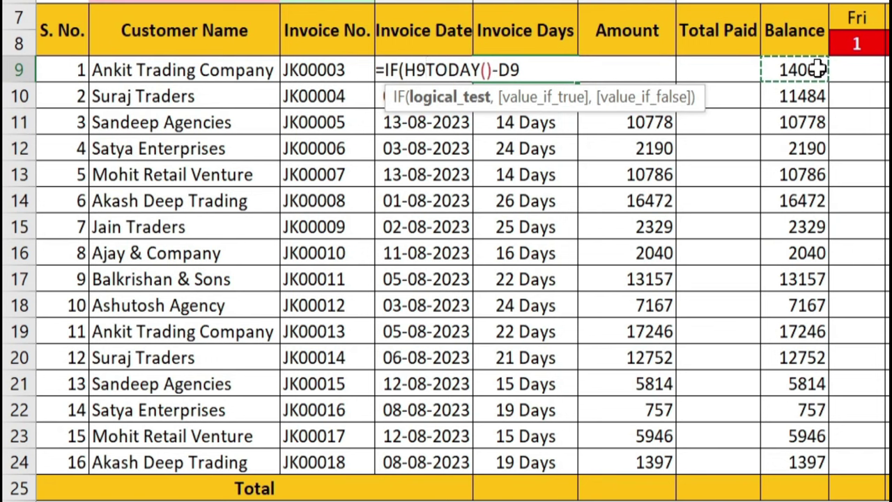
type("=0,")
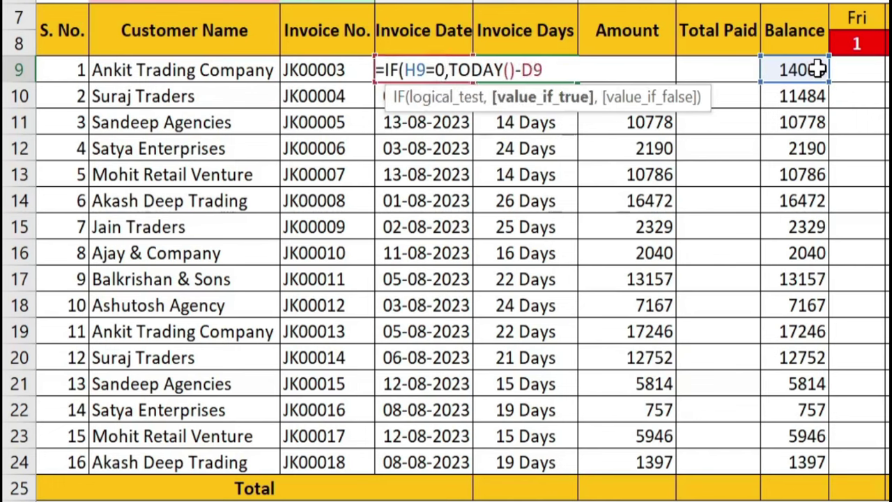
type("\"Cleard")
key("BackSpace")
key("BackSpace")
type("red\"")
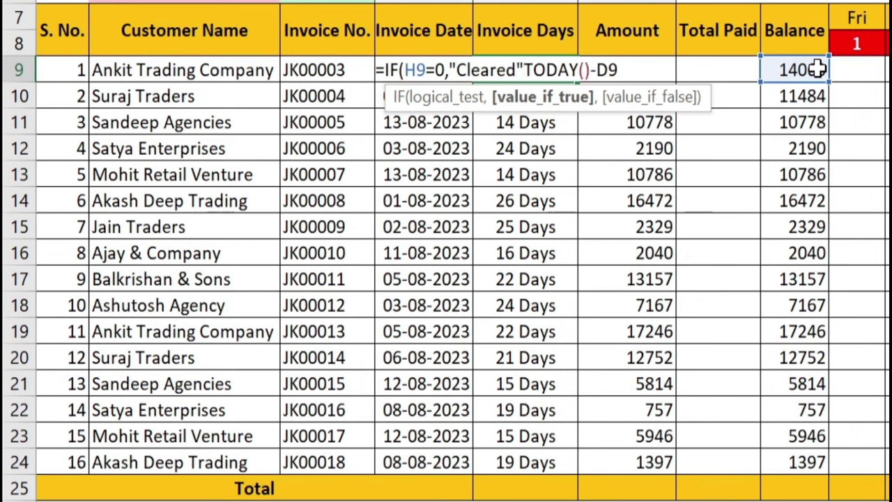
type(",")
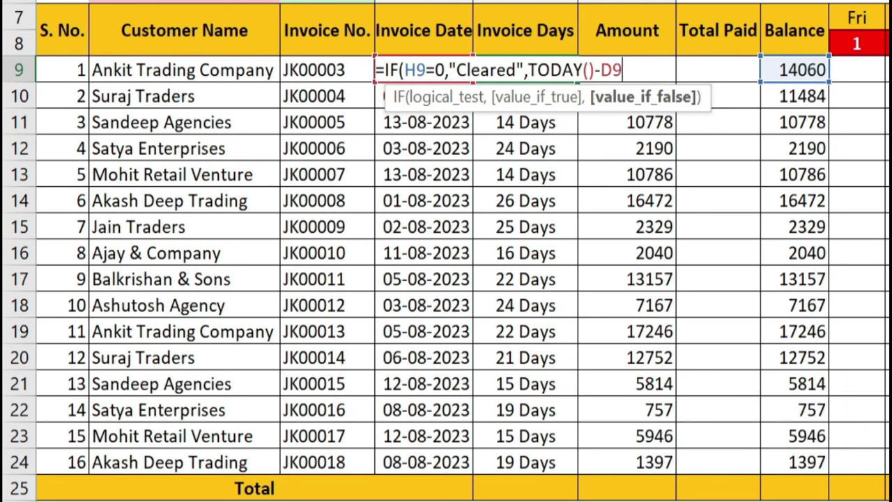
type(")")
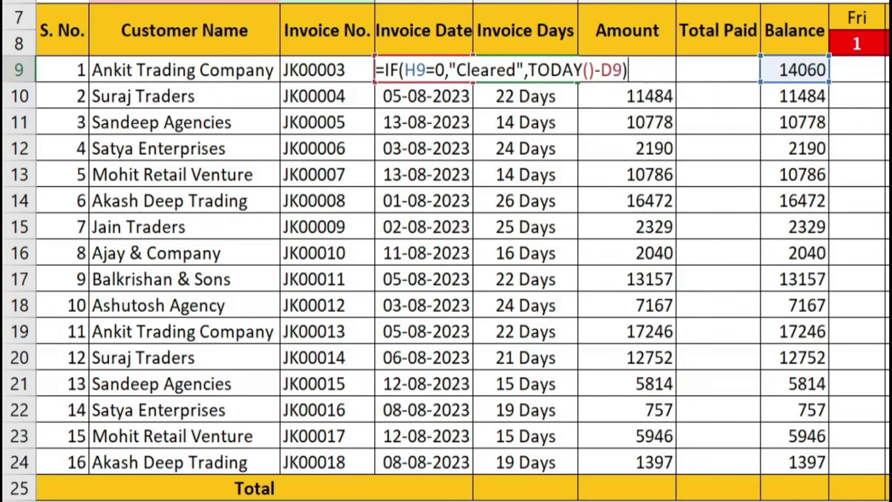
key("Return")
left_click(562, 68)
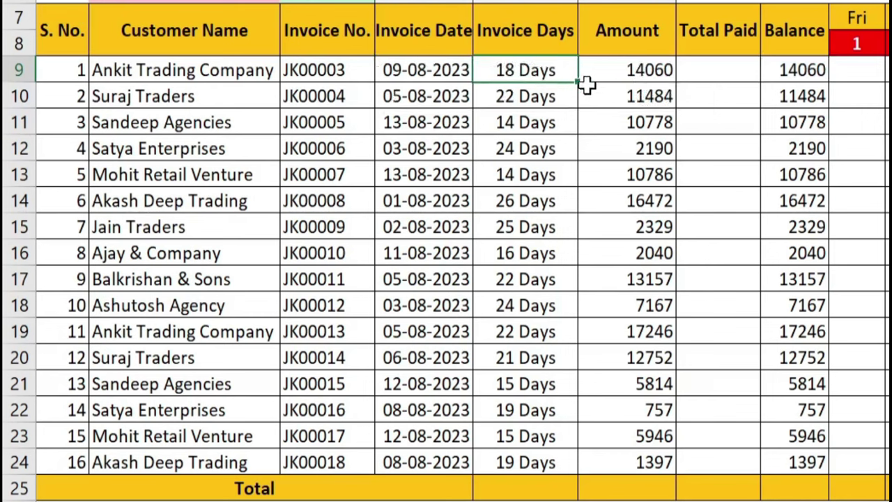
left_click_drag(576, 83, 598, 473)
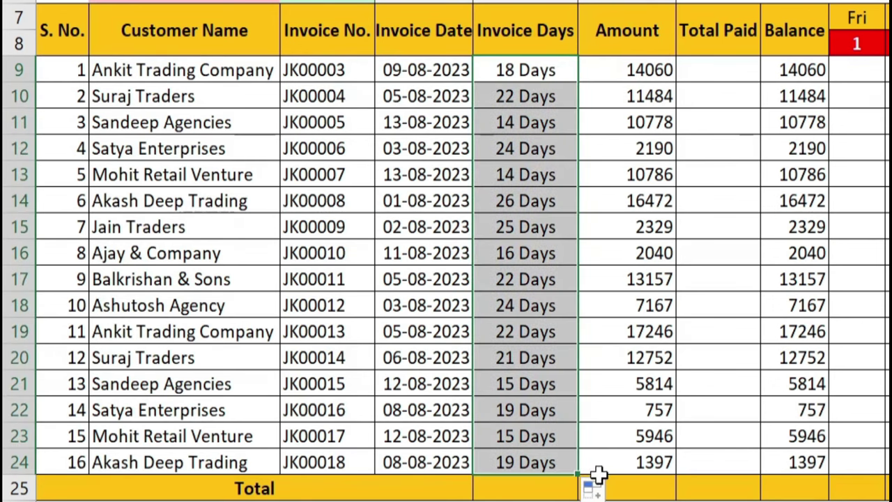
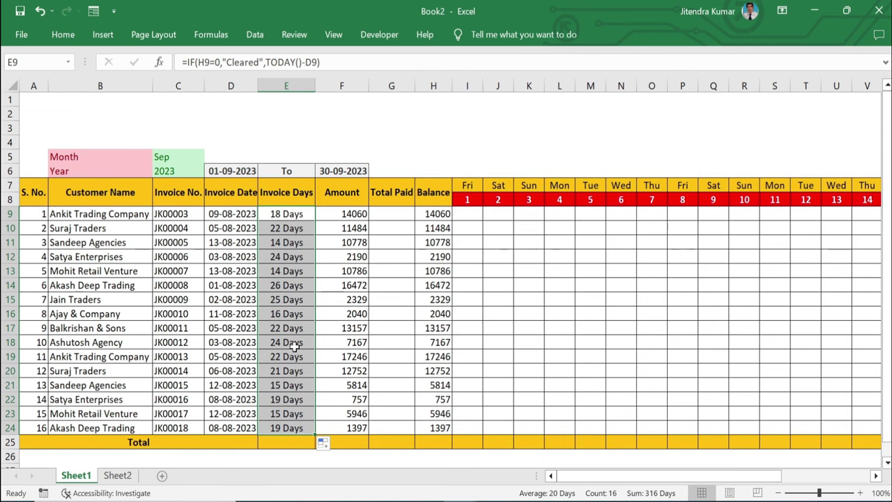
- Apply a red-yellow-green color scale to the Invoice Days E9:E24, with red for the highest values
left_click(63, 35)
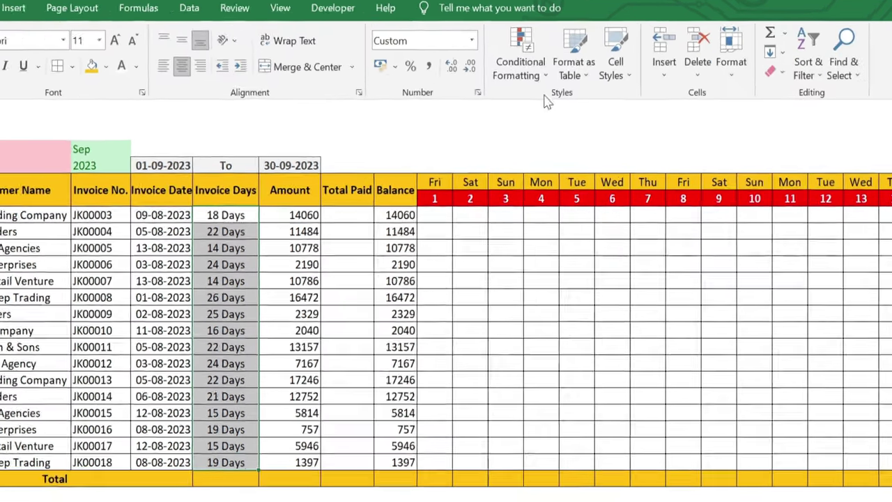
left_click(525, 62)
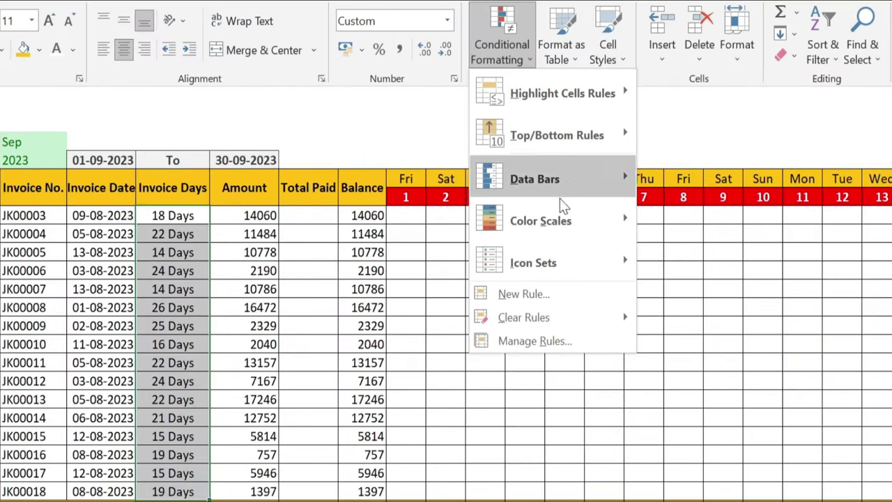
mouse_move(576, 224)
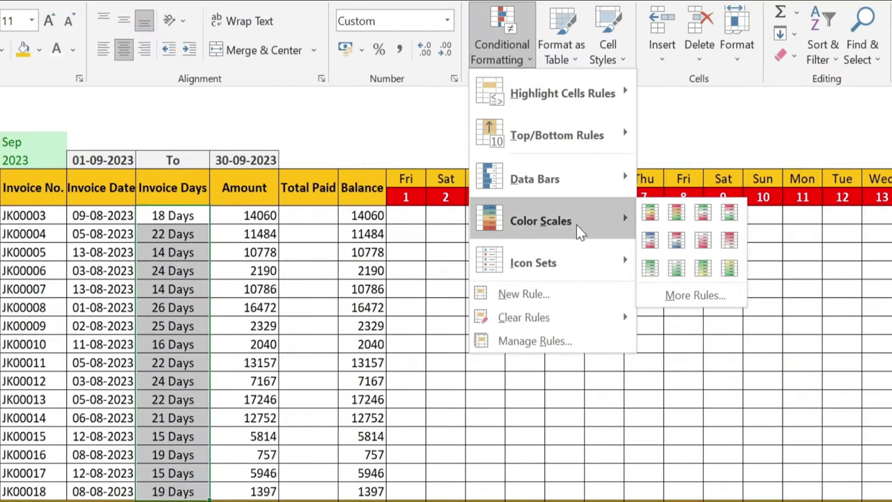
left_click(676, 221)
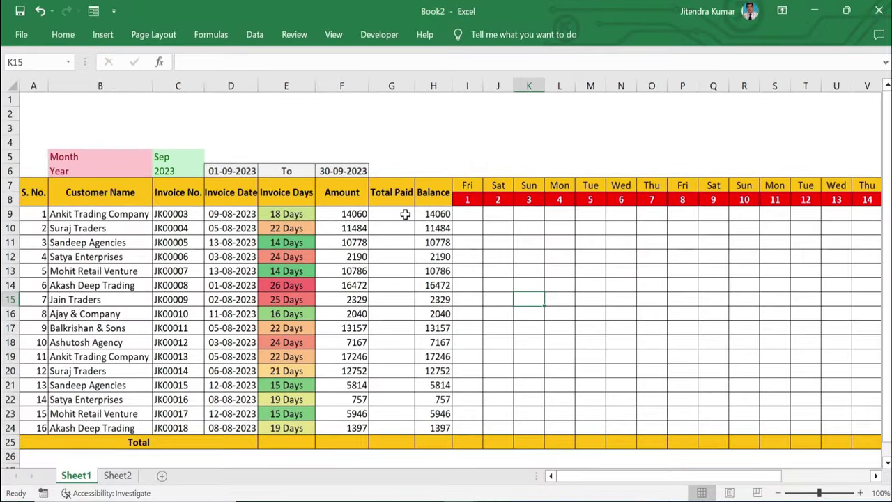
- Enter the Total Paid formula =SUM(I9:AM9) in G9
left_click(326, 215)
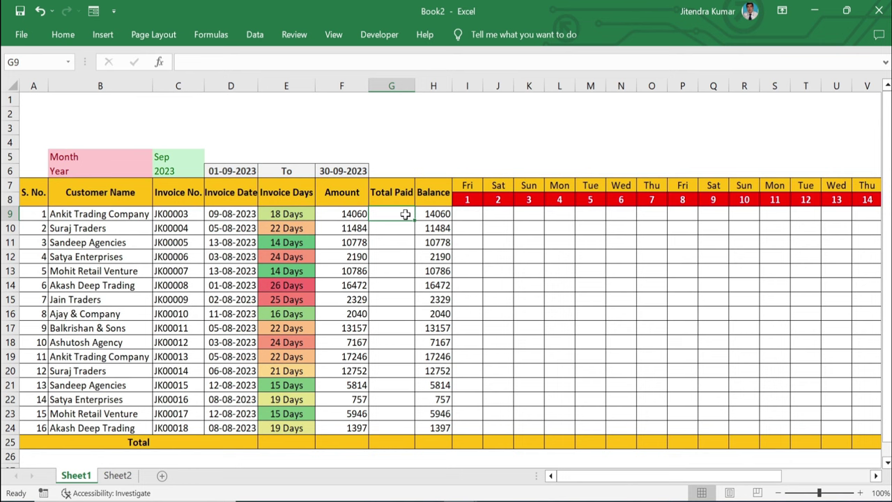
type("=sum")
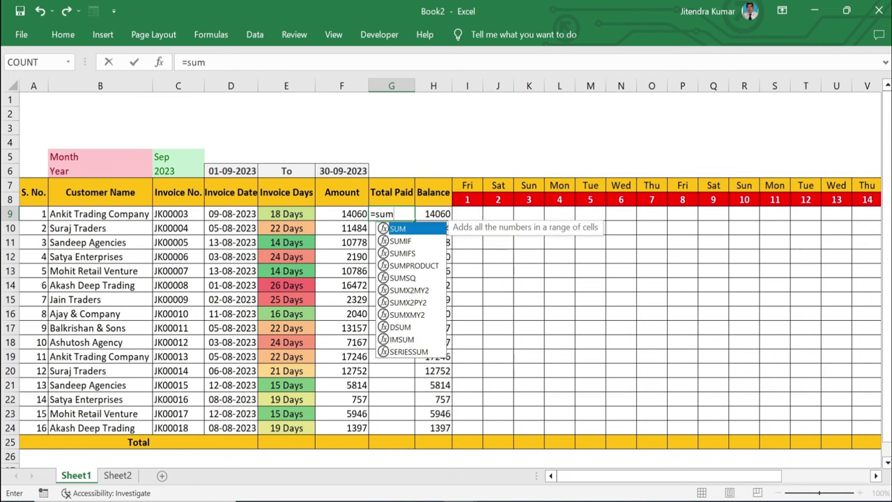
double_click(407, 230)
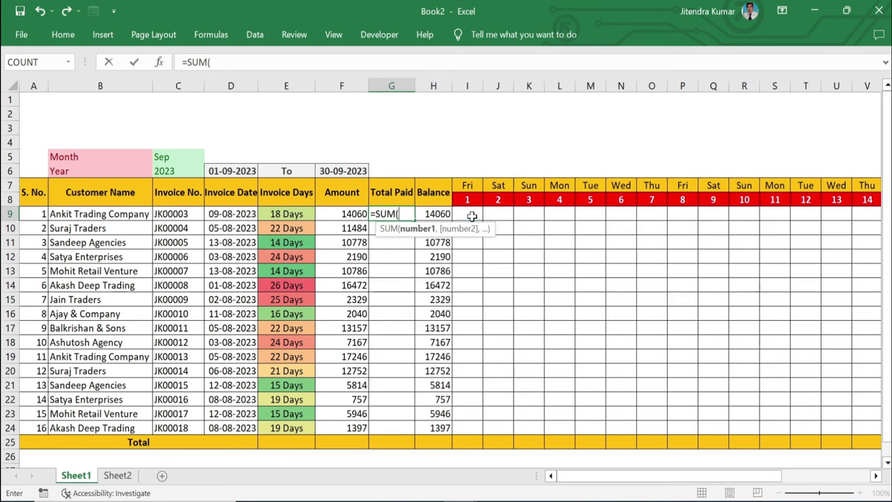
left_click(472, 216)
left_click_drag(472, 216, 630, 216)
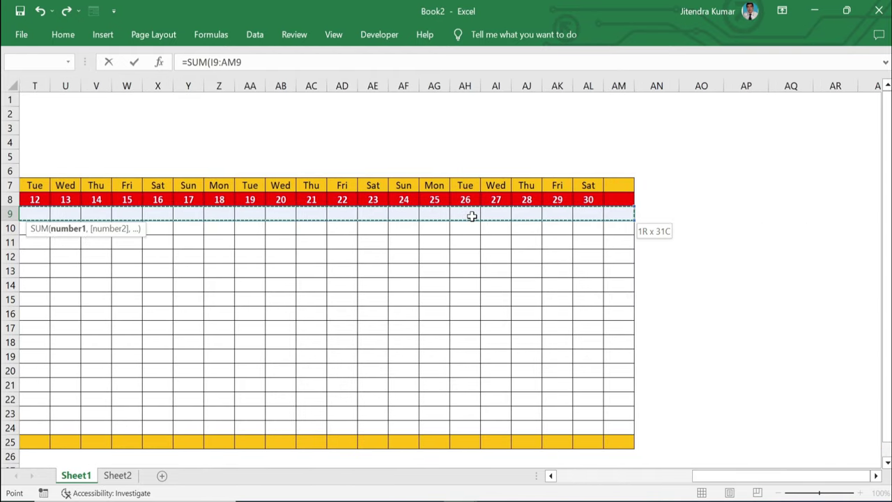
type(")")
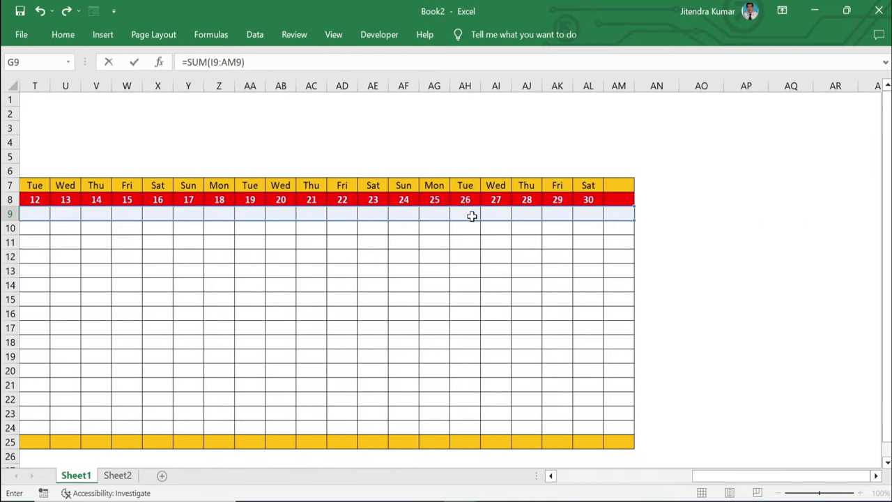
key("Return")
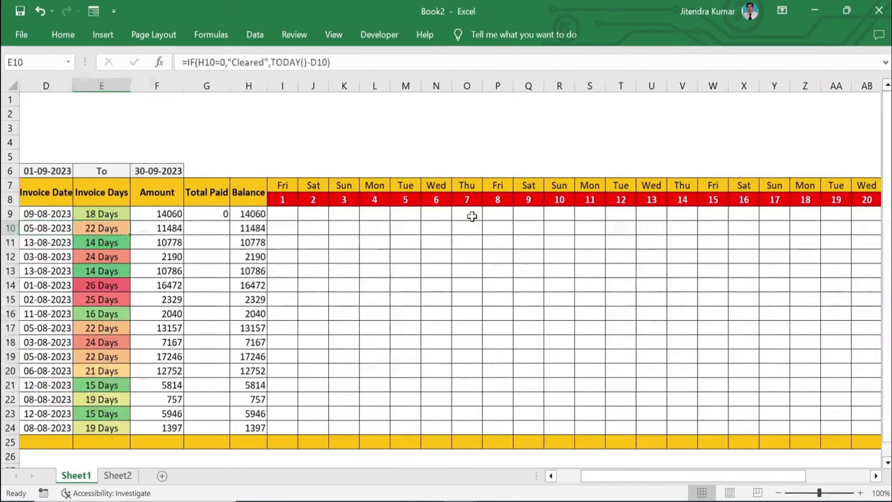
- Fill the Total Paid formula from G9 down to G24 and center the values
key("Up")
key("Right")
key("Right")
key("Right")
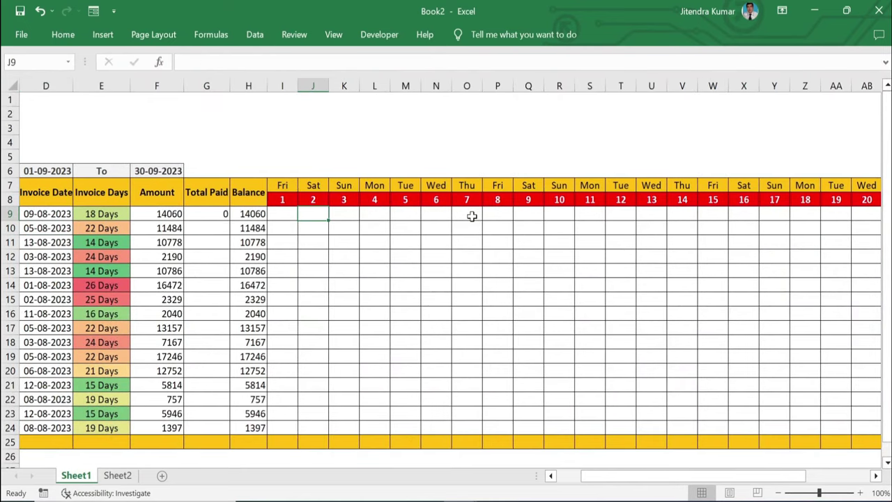
left_click(219, 214)
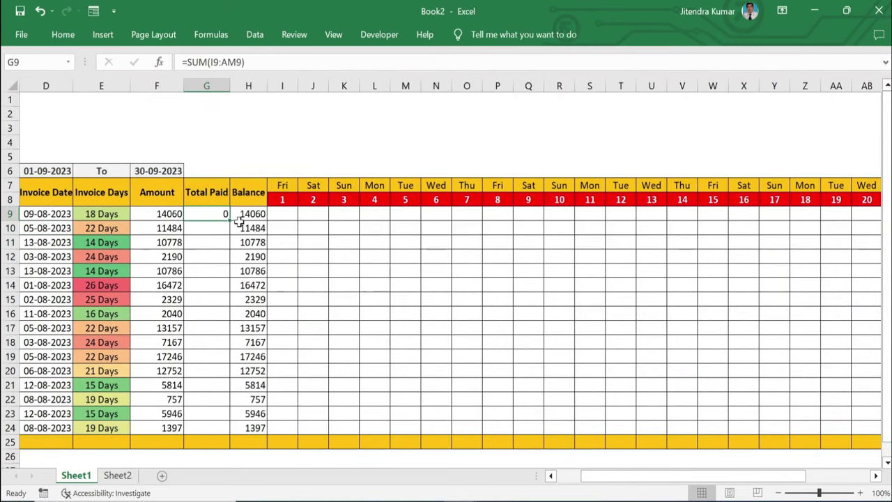
left_click_drag(231, 223, 241, 427)
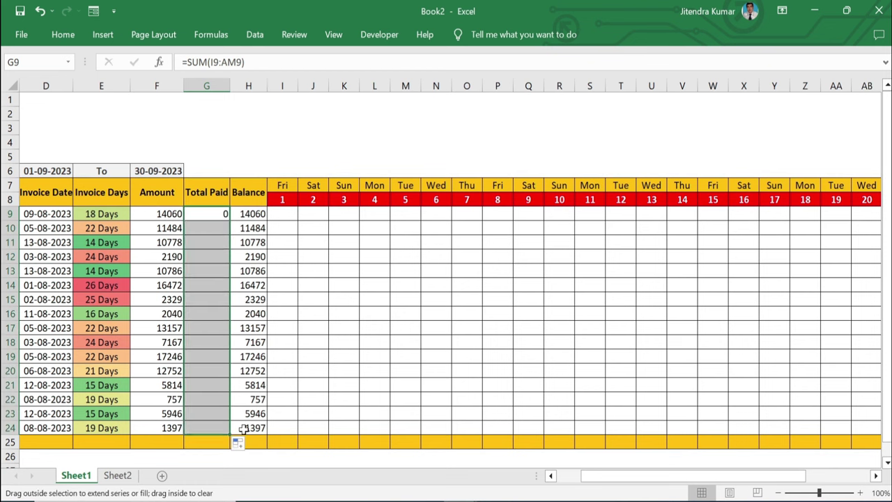
left_click(62, 34)
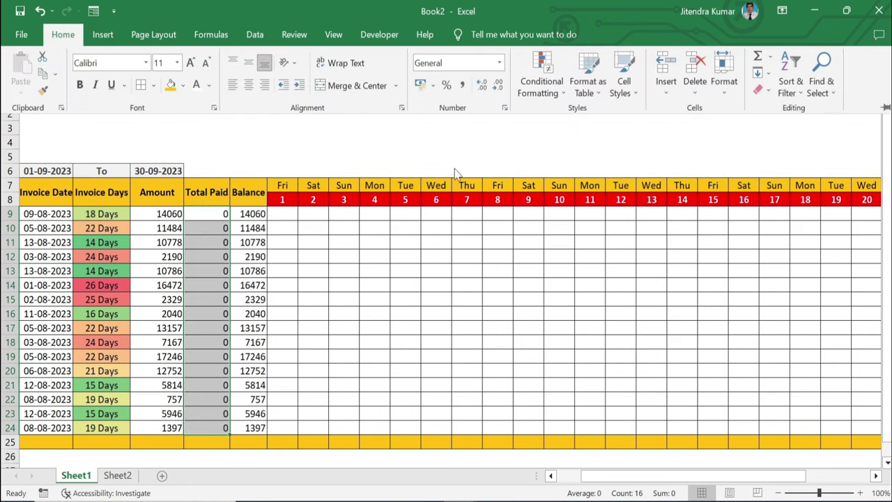
left_click(249, 85)
- Center the Amount values in F9:F24 and the Balance values in H9:H24
left_click_drag(160, 214, 177, 424)
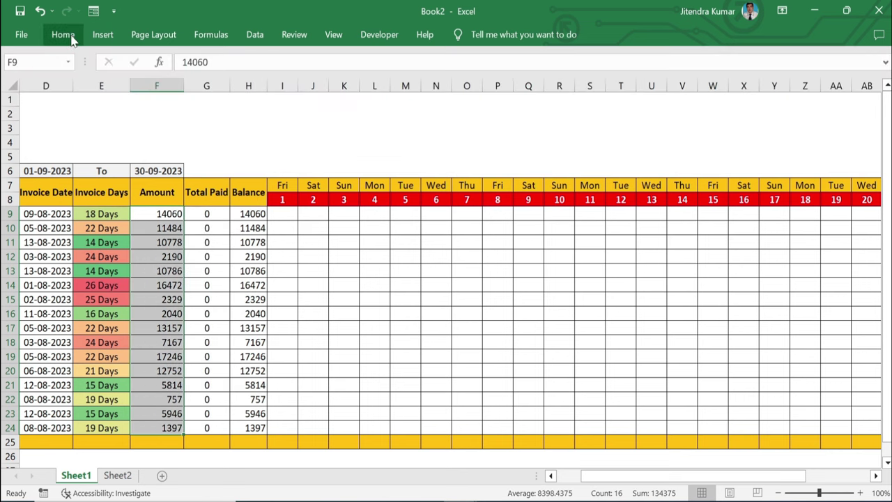
left_click(64, 35)
left_click(249, 85)
left_click(248, 214)
key("ctrl+shift+Down")
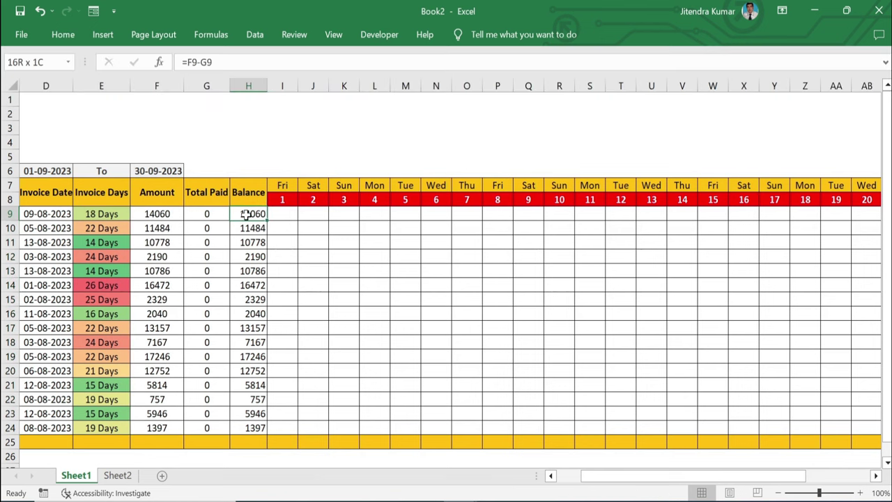
left_click(63, 34)
left_click(248, 85)
left_click(314, 224)
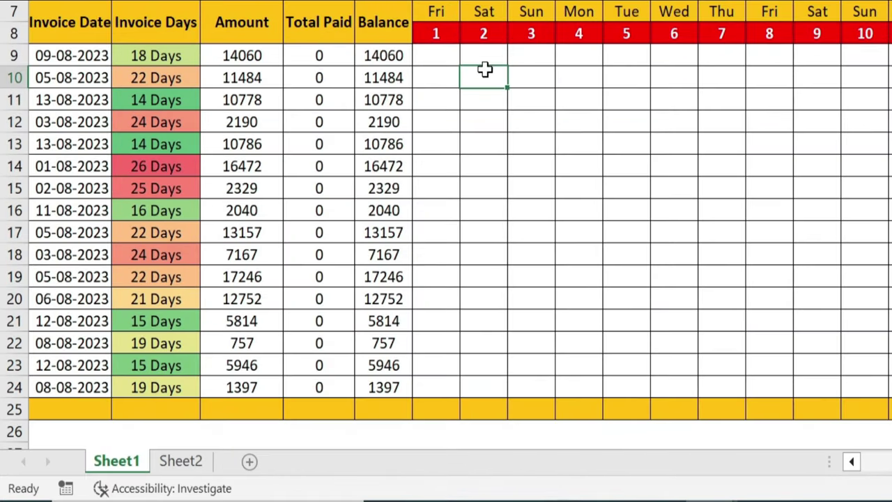
- Enter a payment of 10000 in J13, under day 2 of the fifth customer's row
left_click(494, 136)
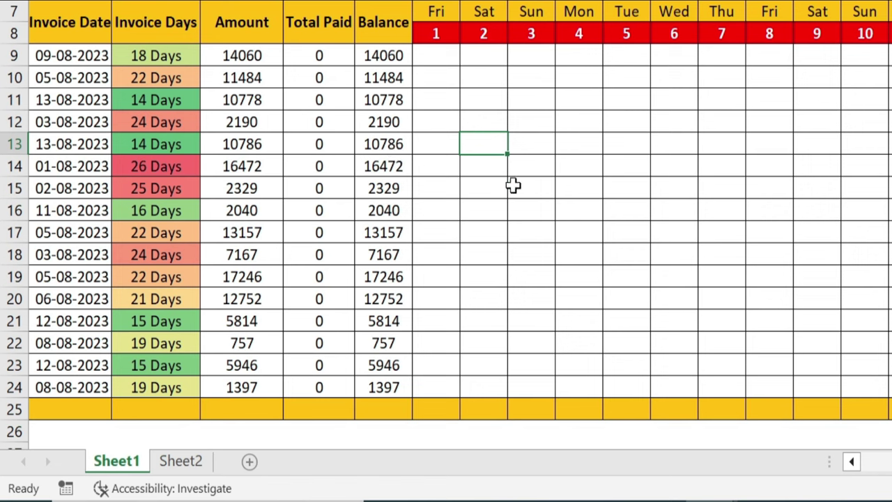
type("10000")
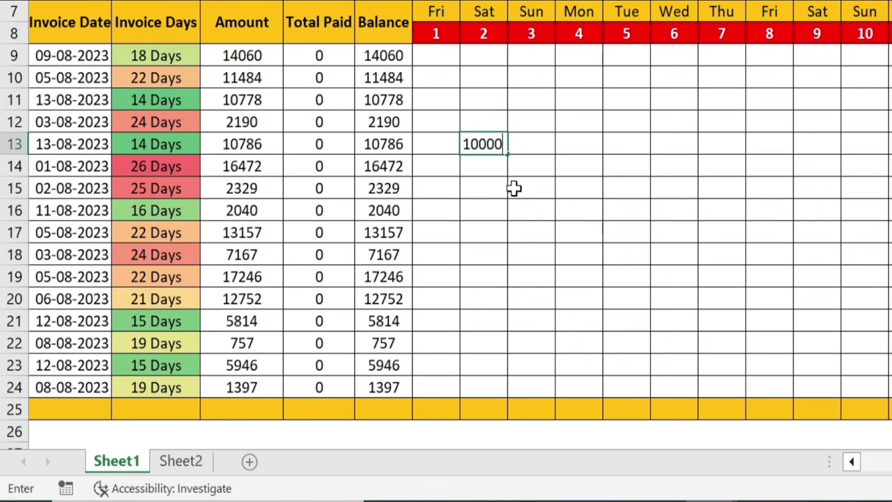
key("Return")
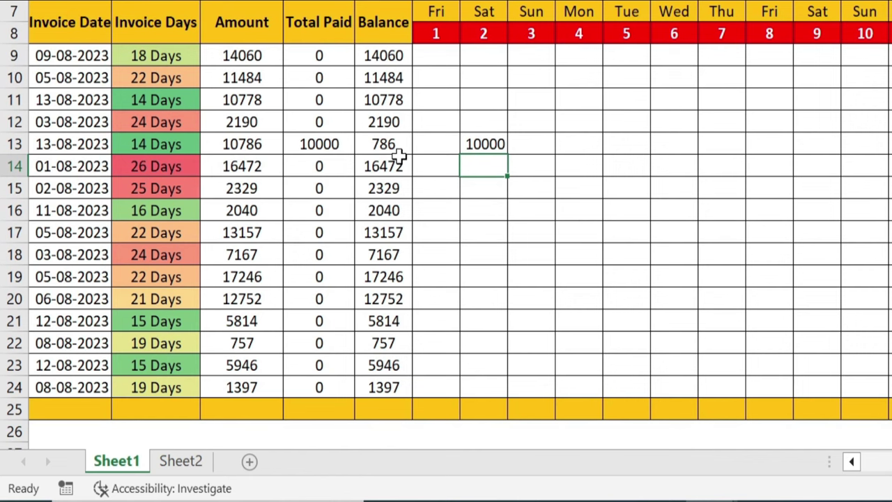
left_click(531, 320)
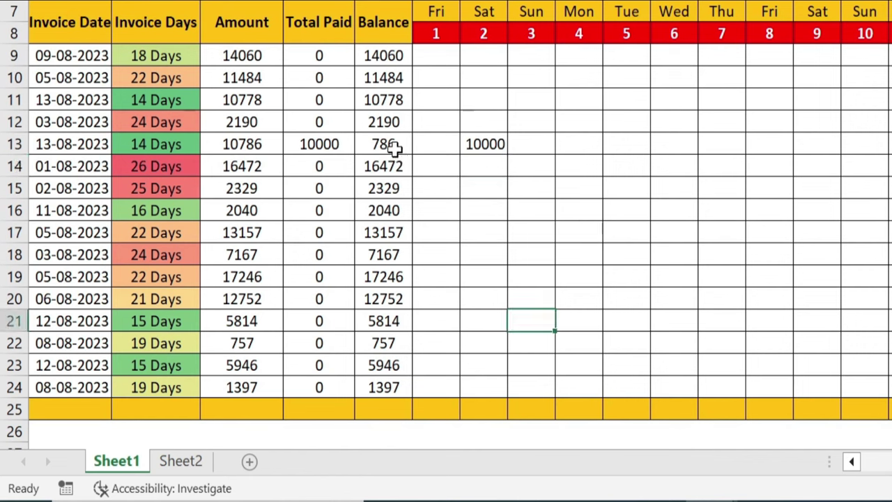
- Enter a payment of 786 in Q13, under day 9, and check that row's Invoice Days cell
left_click(818, 367)
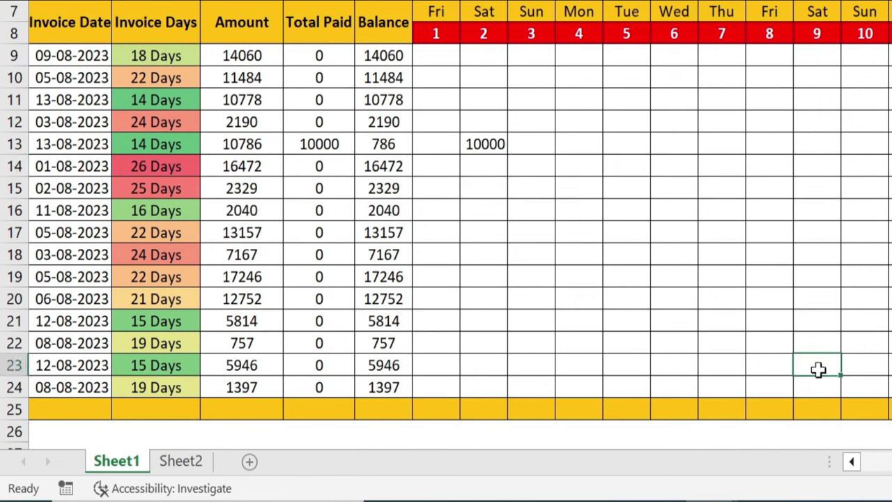
left_click(823, 143)
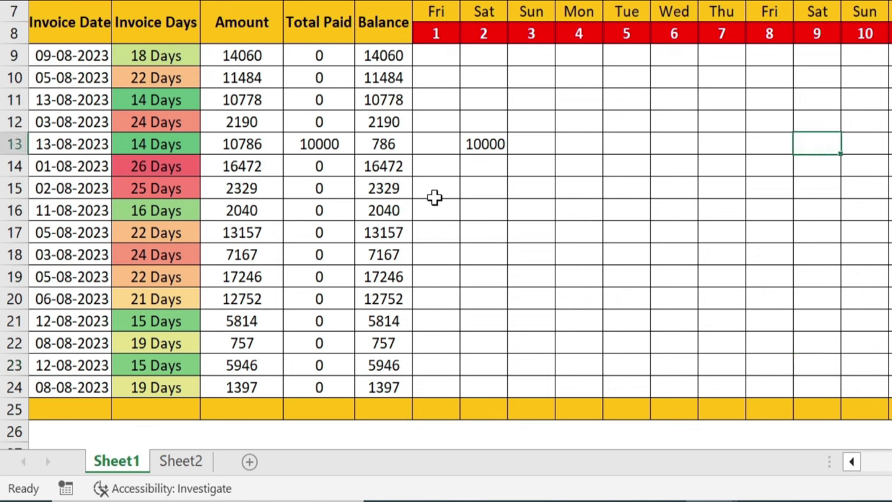
type("786")
key("Return")
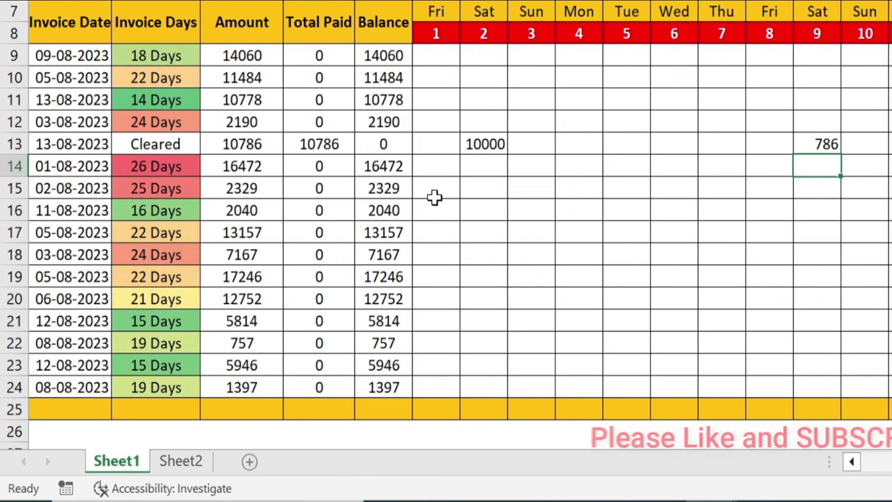
left_click(137, 149)
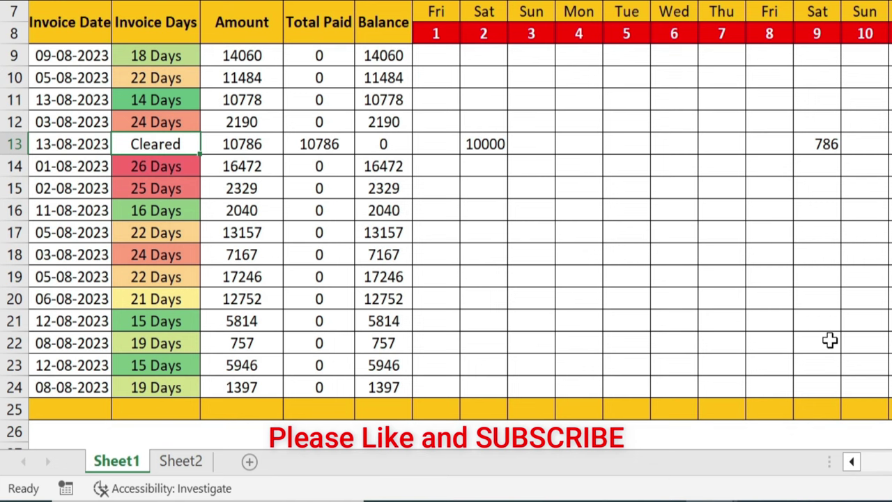
- Set the Month in C5 to Aug
key("Home")
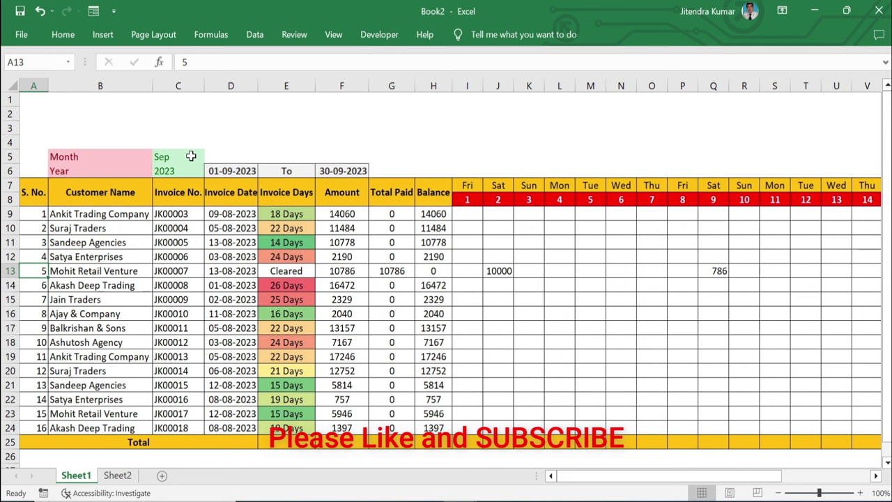
left_click(191, 156)
left_click(210, 157)
key("Down")
key("Down")
left_click_drag(210, 199, 217, 154)
left_click(167, 241)
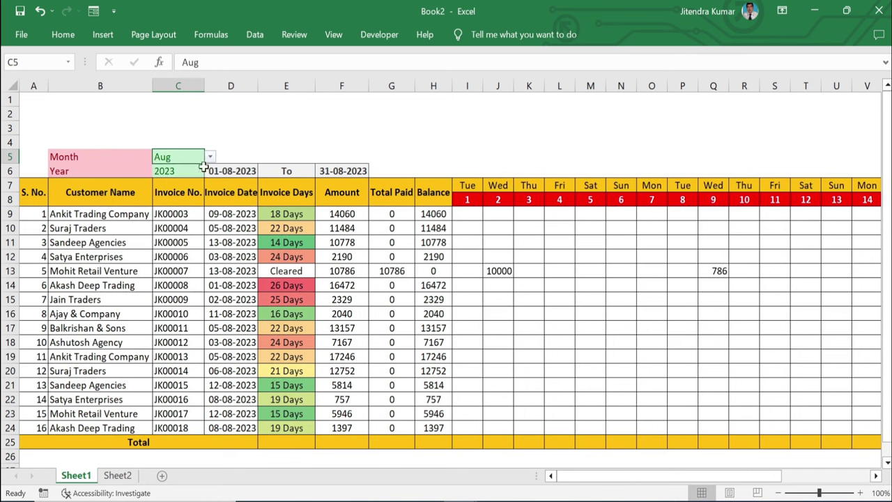
- Enter the total =SUM(F9:F24) in F25 for the Amount column
left_click(344, 443)
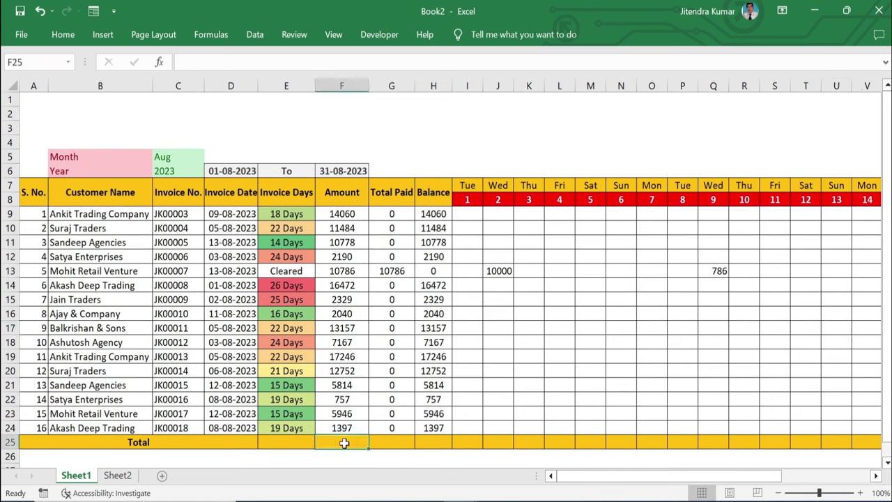
key("alt+equal")
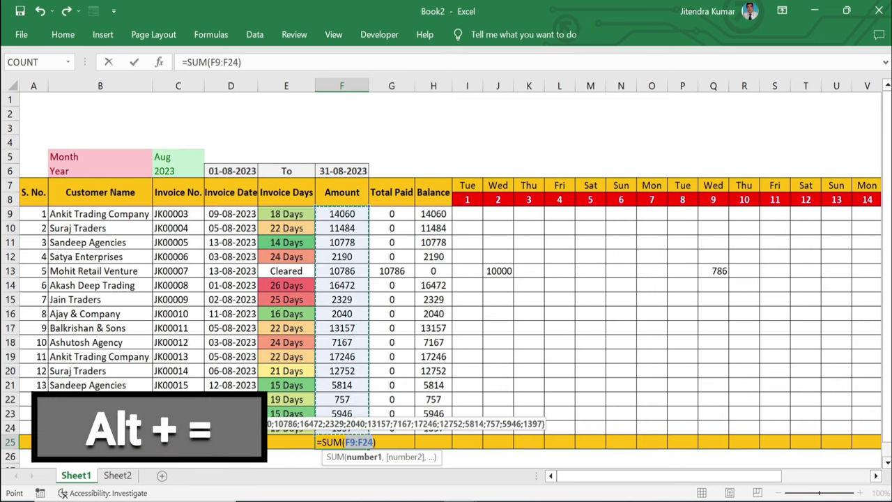
key("Return")
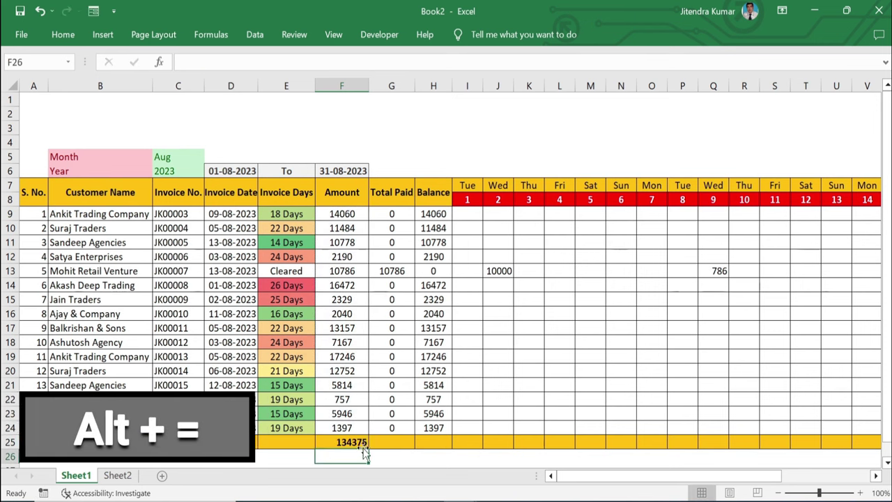
- Fill the total formula from F25 across to AM25 and center the totals
left_click(363, 447)
left_click_drag(367, 451, 411, 439)
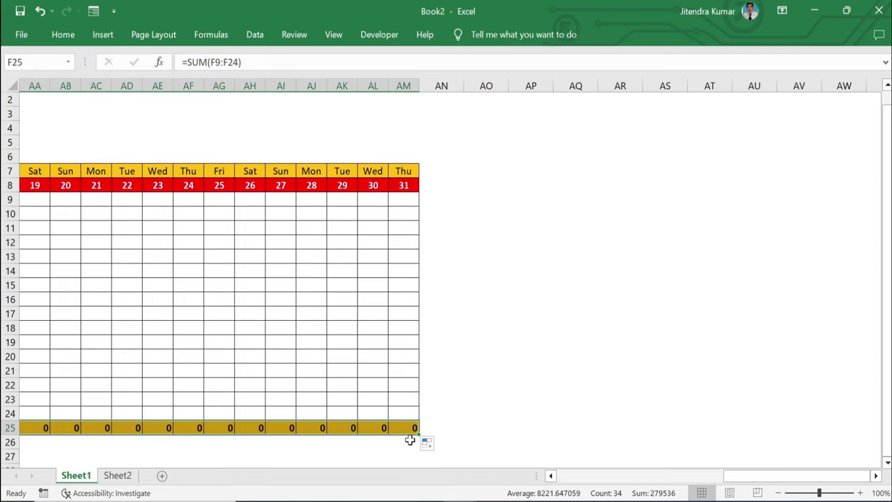
left_click(62, 34)
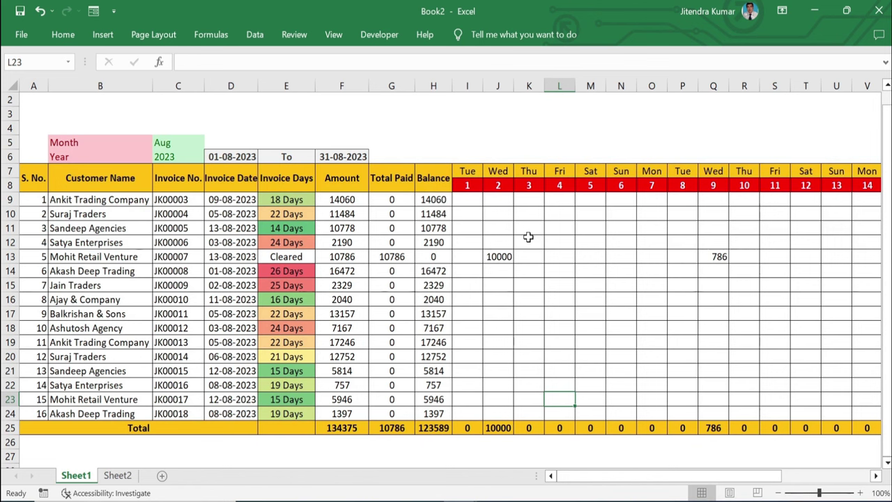
- Create a formula-based conditional formatting rule for I9:AM24 with the formula =I$7="Sun"
left_click(460, 201)
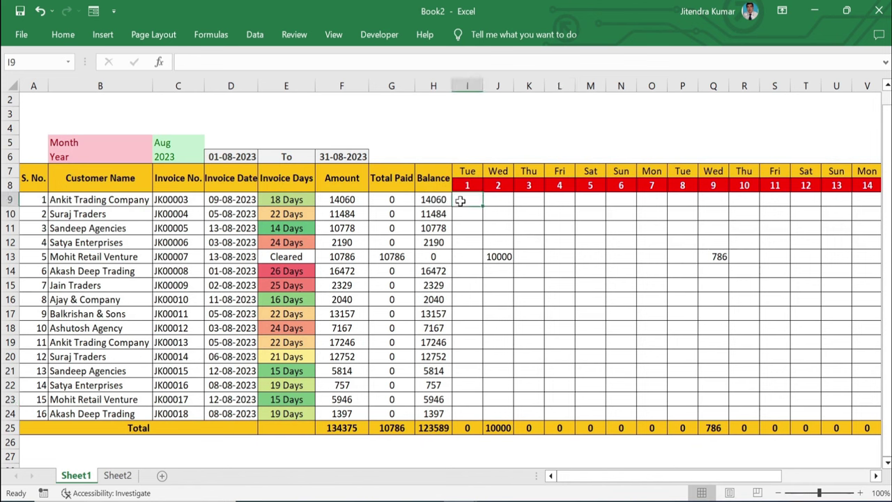
key("shift+Down")
key("shift+Down")
key("shift+Down")
key("shift+Down")
key("shift+Down")
key("shift+Down")
key("shift+Down")
key("shift+Down")
key("shift+Down")
key("shift+Down")
key("shift+Down")
key("shift+Down")
key("shift+Down")
key("shift+Down")
key("shift+Down")
key("shift+Right")
key("shift+Right")
key("shift+Right")
key("shift+Right")
key("shift+Right")
key("shift+Right")
key("shift+Right")
key("shift+Right")
key("shift+Right")
key("shift+Right")
key("shift+Right")
key("shift+Right")
key("shift+Right")
key("shift+Right")
key("shift+Right")
key("shift+Right")
key("shift+Right")
key("shift+Right")
key("shift+Right")
key("shift+Right")
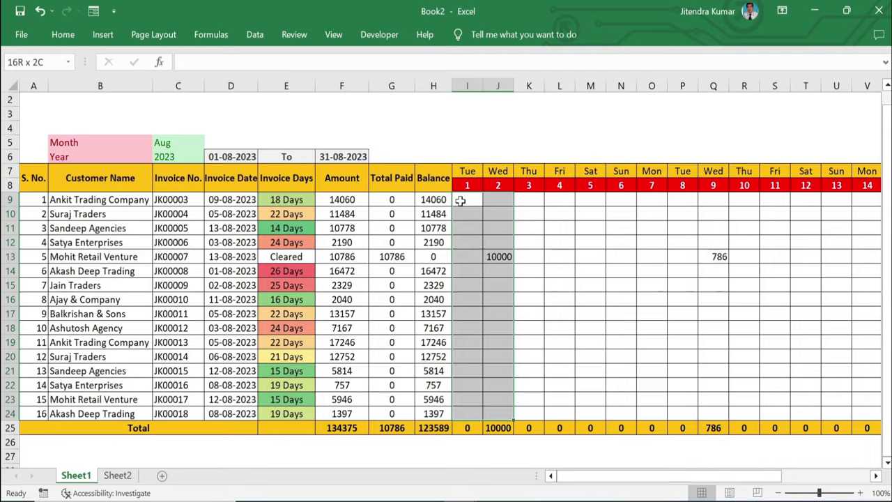
key("shift+Right")
key("shift+Right")
key("shift+Right")
key("shift+Right")
key("shift+Right")
key("shift+Right")
key("shift+Right")
key("shift+Right")
key("shift+Right")
key("shift+Right")
key("shift+Right")
key("shift+Right")
key("shift+Left")
key("shift+Left")
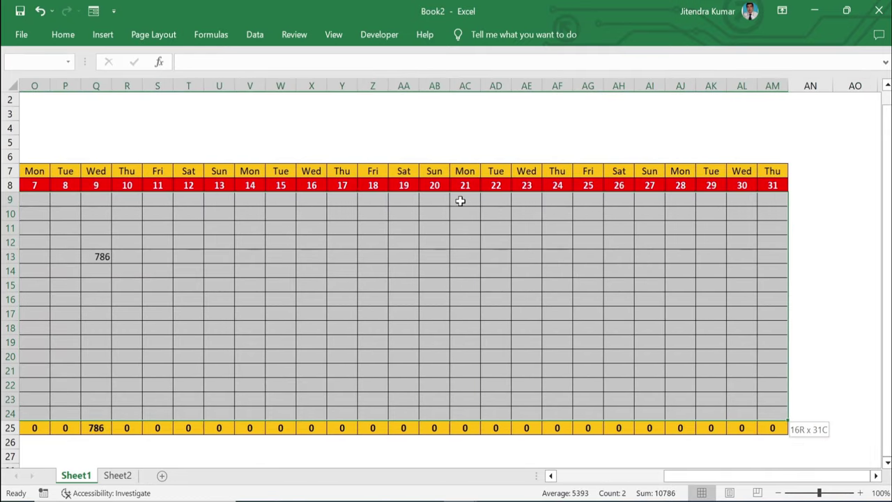
left_click(65, 35)
left_click(557, 92)
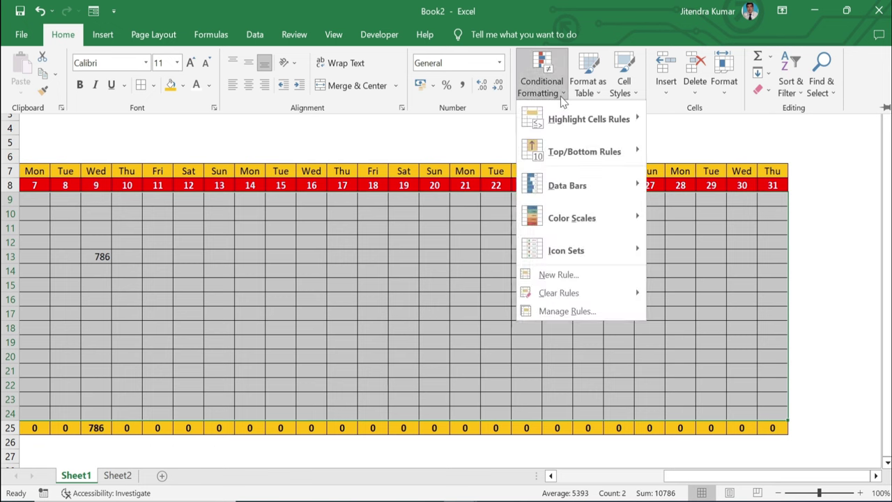
left_click(555, 276)
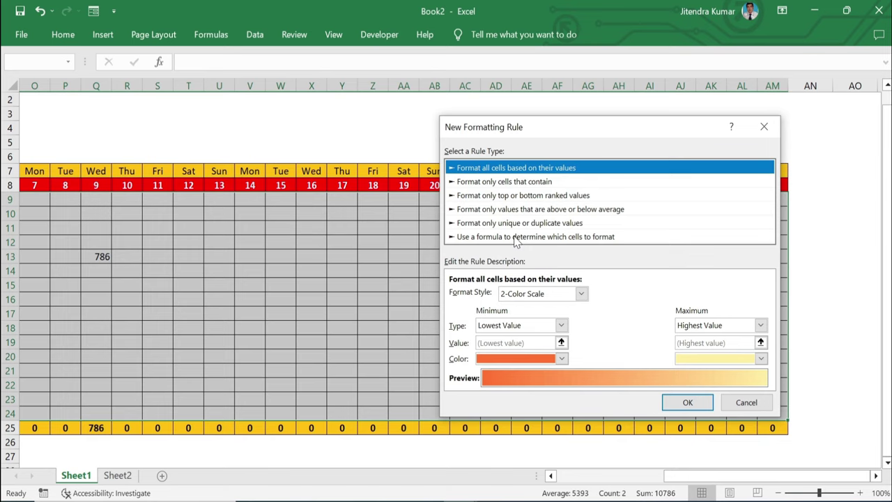
left_click(516, 237)
left_click(527, 294)
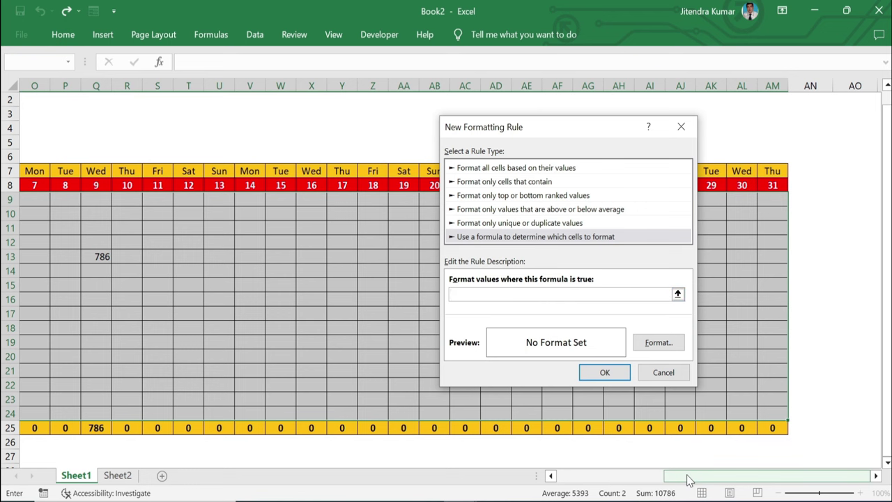
left_click_drag(656, 477, 575, 478)
left_click_drag(555, 132, 651, 137)
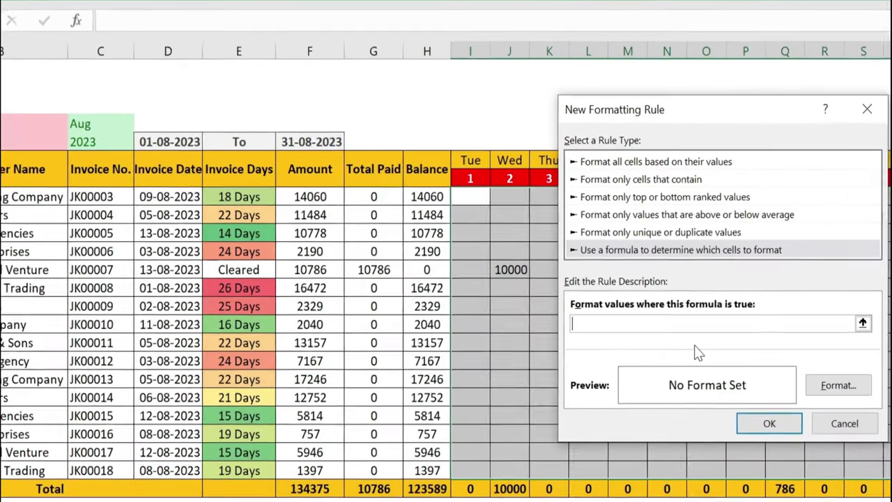
type("=")
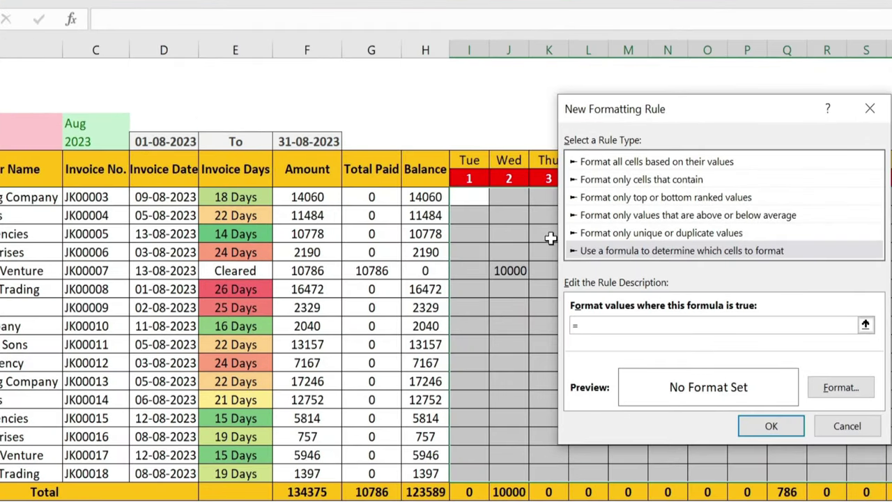
left_click(467, 161)
left_click(583, 326)
key("BackSpace")
type("\"Sun\"")
- Give the Sunday rule a red background fill and apply it to the daily cells
left_click(840, 385)
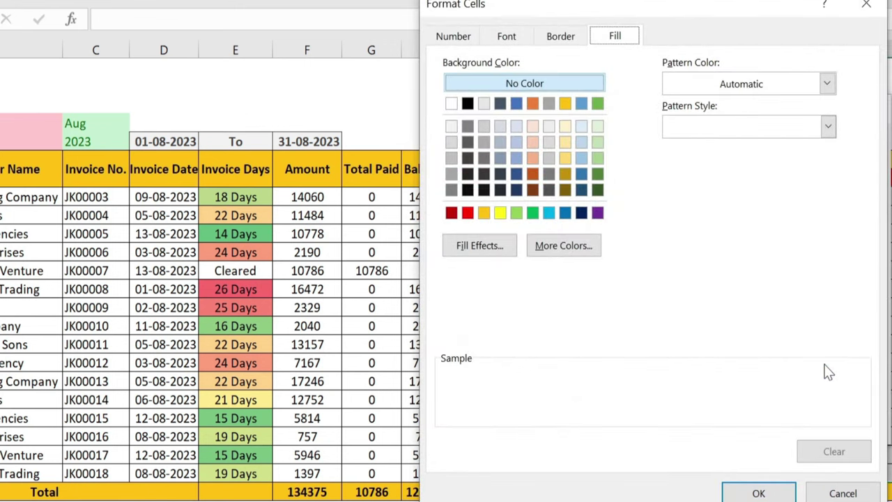
left_click(469, 215)
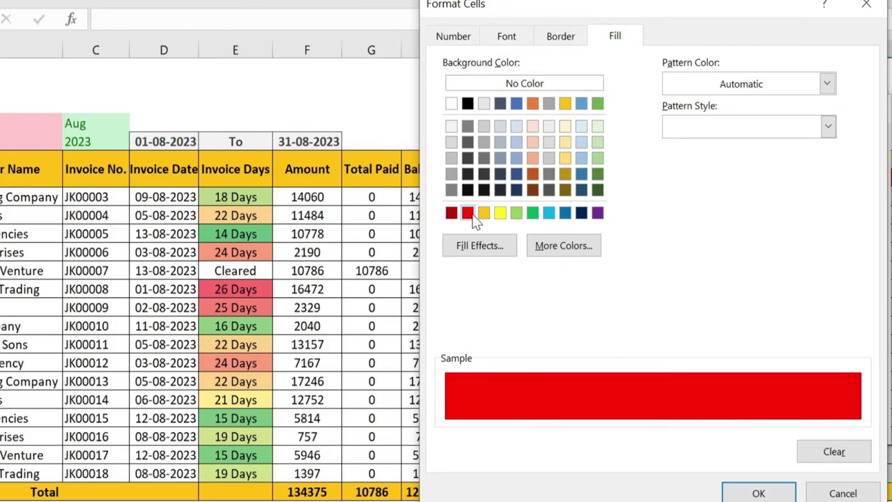
left_click(742, 494)
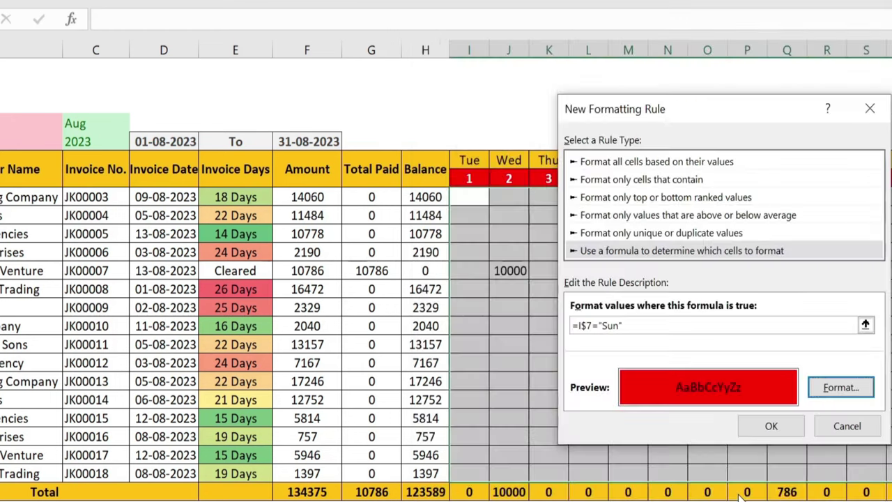
left_click(744, 425)
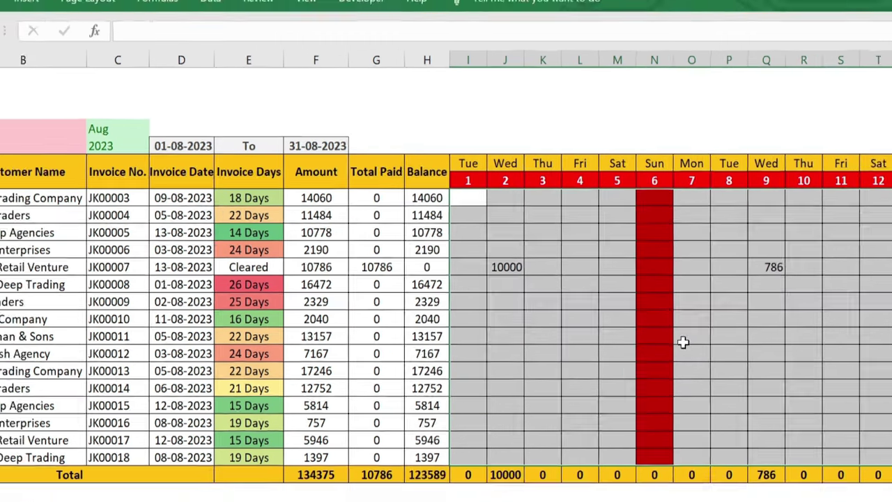
- Examine the Sunday column highlighting across all days of the month, from day 1 through day 31
left_click(683, 341)
key("Right")
key("Right")
key("Right")
key("Right")
key("Right")
key("Right")
key("Right")
key("Right")
key("Right")
key("Right")
key("Right")
key("Right")
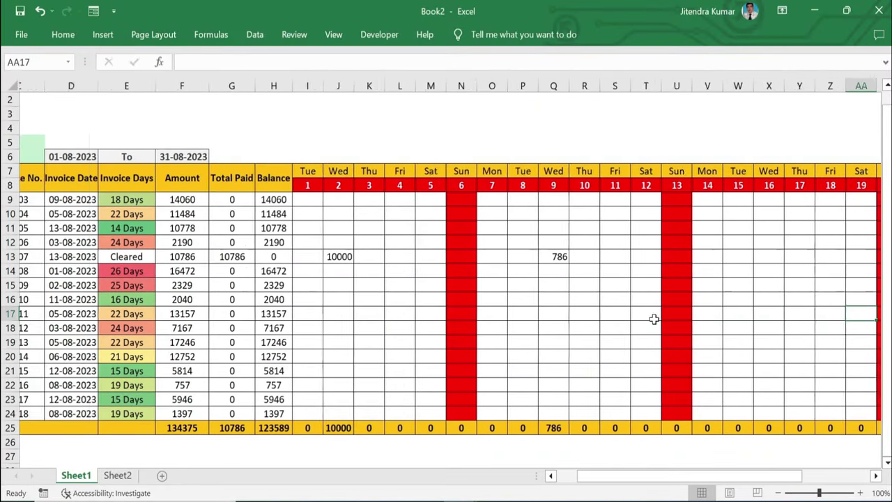
key("Right")
key("Right")
key("Right")
key("Right")
key("Right")
key("Right")
key("Right")
key("Right")
key("Right")
key("Right")
key("Right")
key("Right")
key("Right")
key("Right")
key("Right")
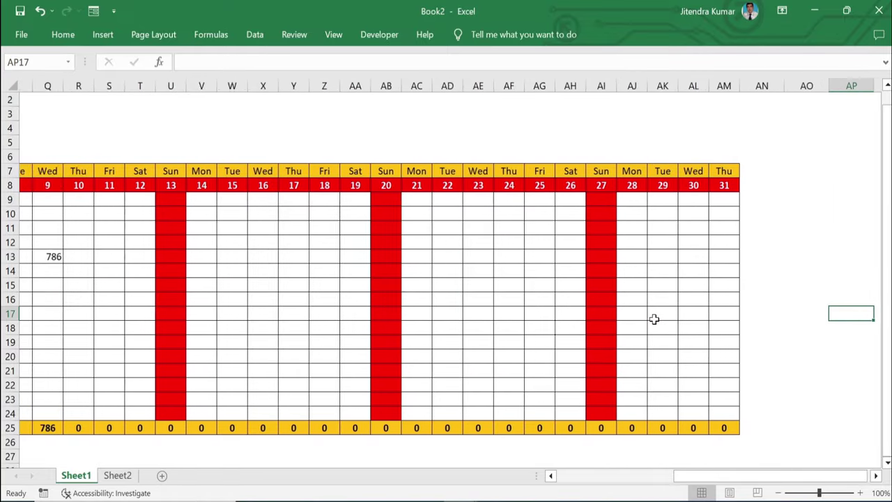
key("Left")
key("Left")
key("Left")
key("Left")
key("Left")
key("Left")
key("Left")
key("Left")
key("Left")
key("Left")
key("Left")
key("Left")
key("Left")
key("Left")
key("Left")
key("Left")
key("Left")
key("Left")
key("Left")
key("Left")
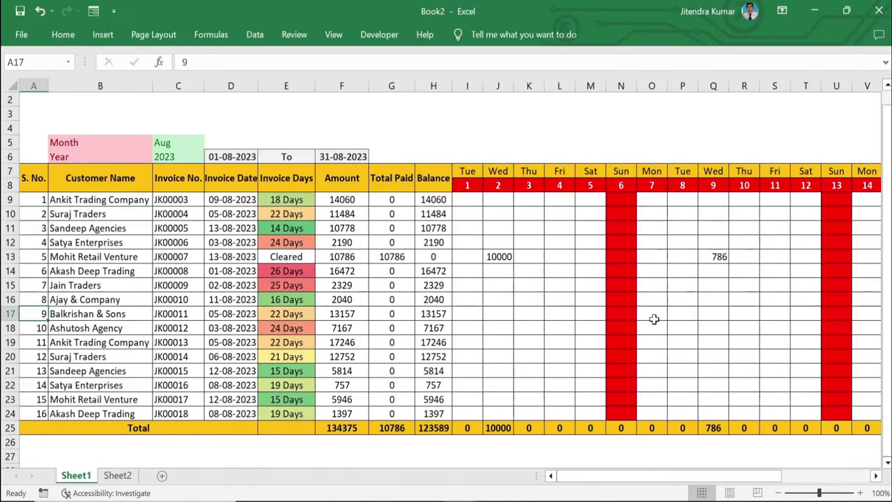
- Set the Month in C5 to Nov
left_click(196, 142)
left_click(209, 142)
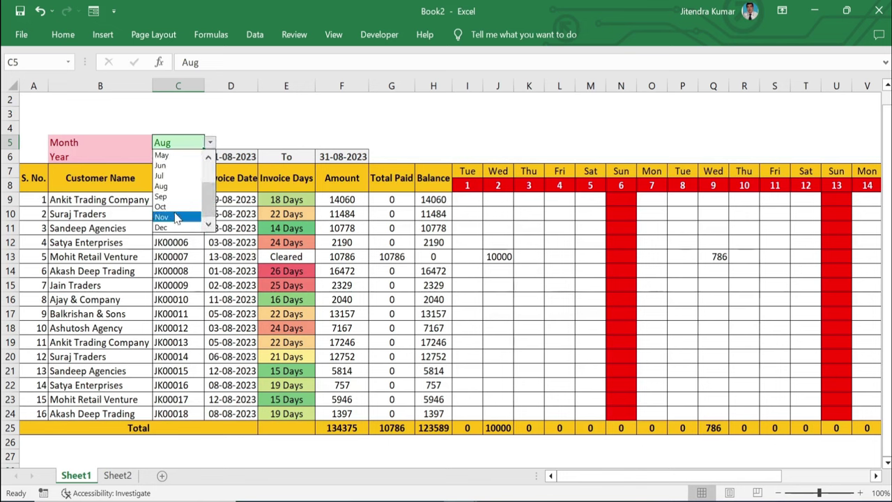
left_click(177, 218)
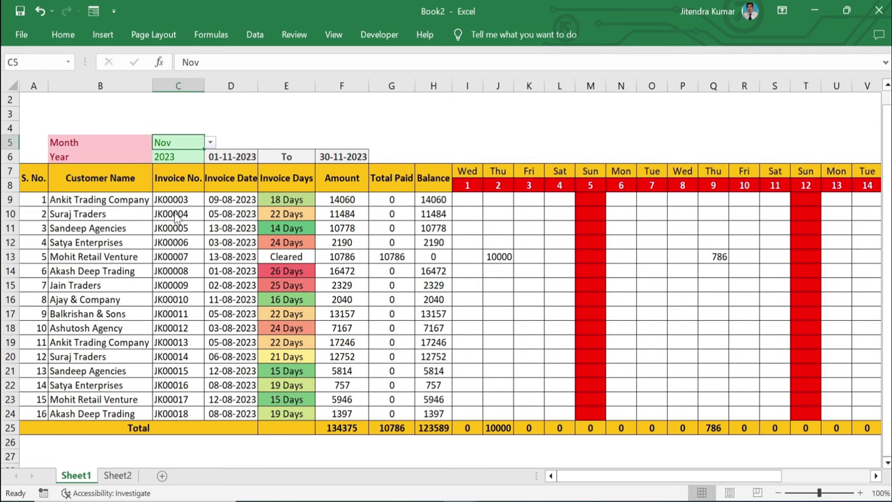
- Set the Month in C5 to Aug
left_click(211, 143)
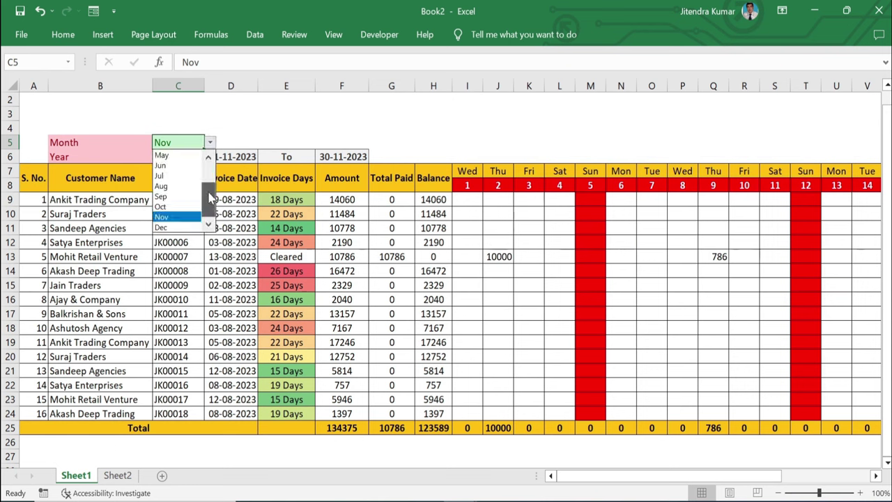
left_click_drag(210, 202, 207, 135)
left_click(165, 228)
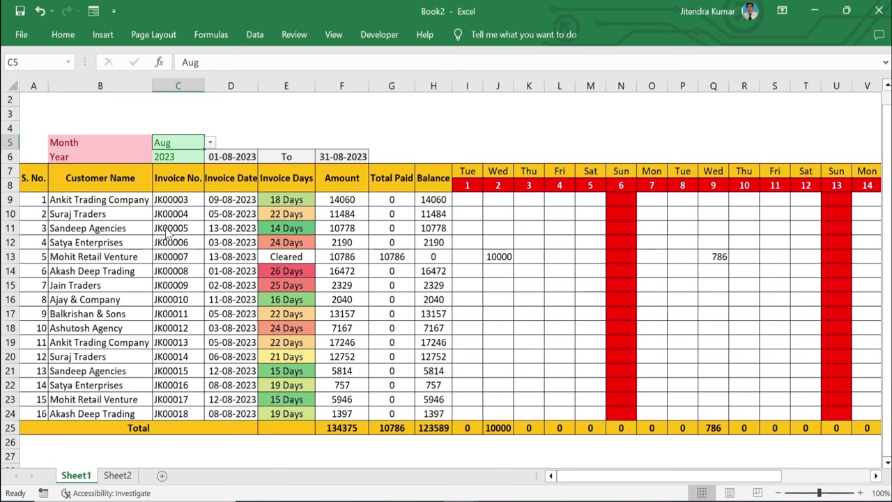
- Add a Greater Than 0 highlight rule to I9:AM24 with Green Fill with Dark Green Text
left_click_drag(467, 201, 882, 421)
left_click_drag(579, 413, 577, 412)
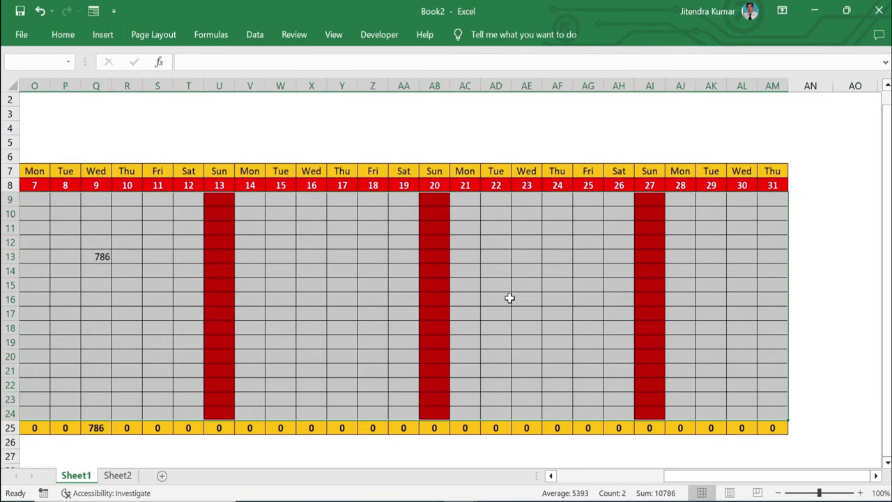
left_click(53, 36)
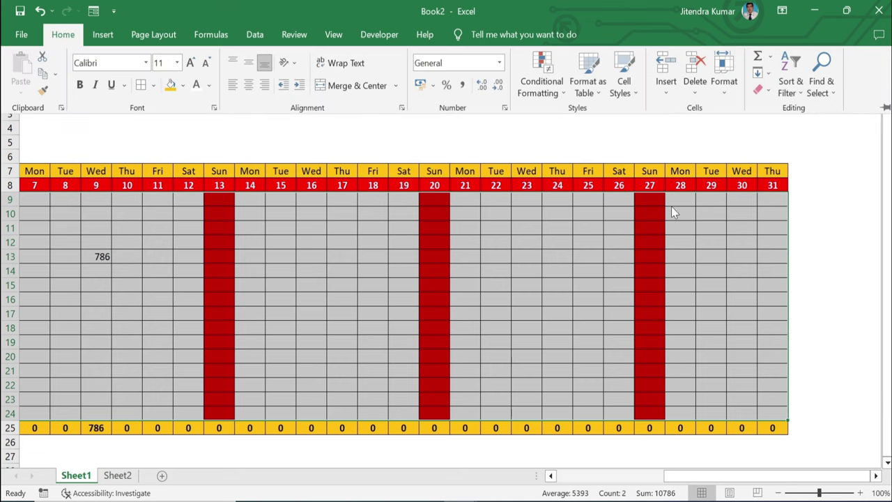
left_click(557, 97)
mouse_move(575, 124)
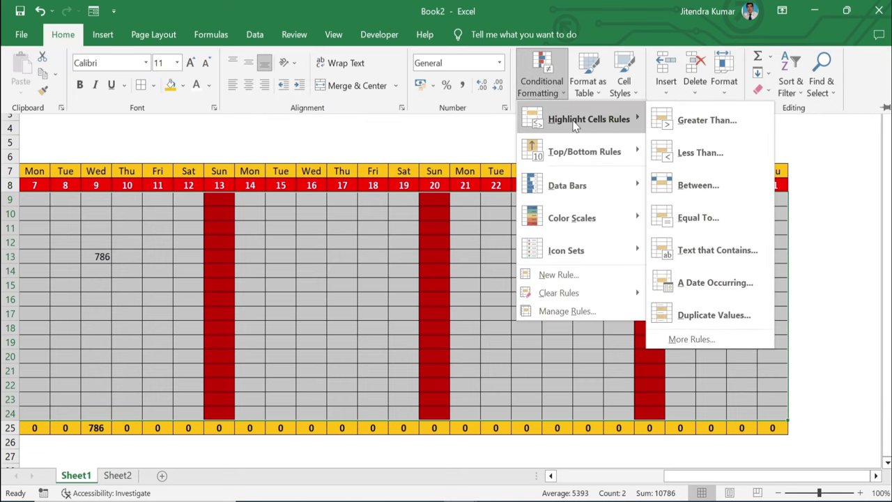
left_click(705, 126)
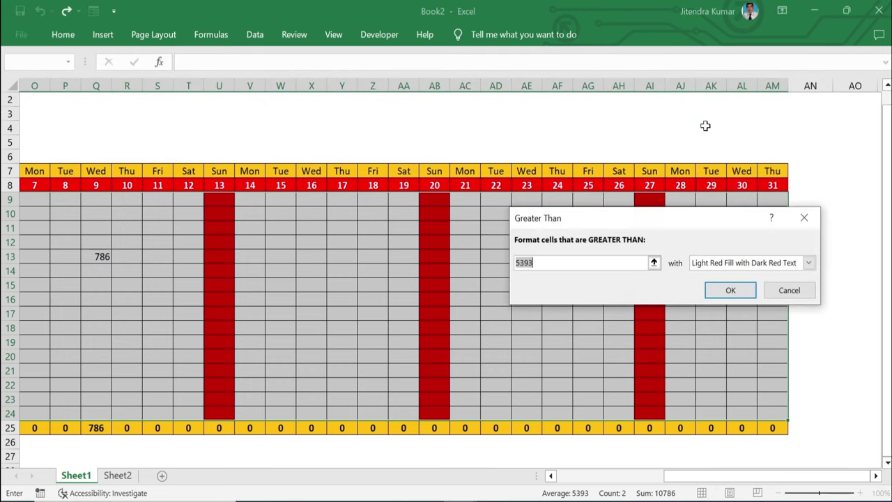
type("0")
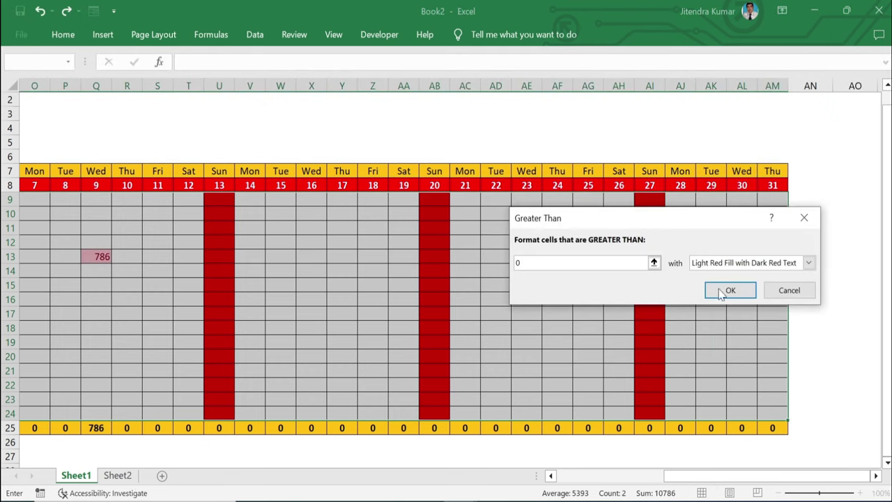
left_click(808, 263)
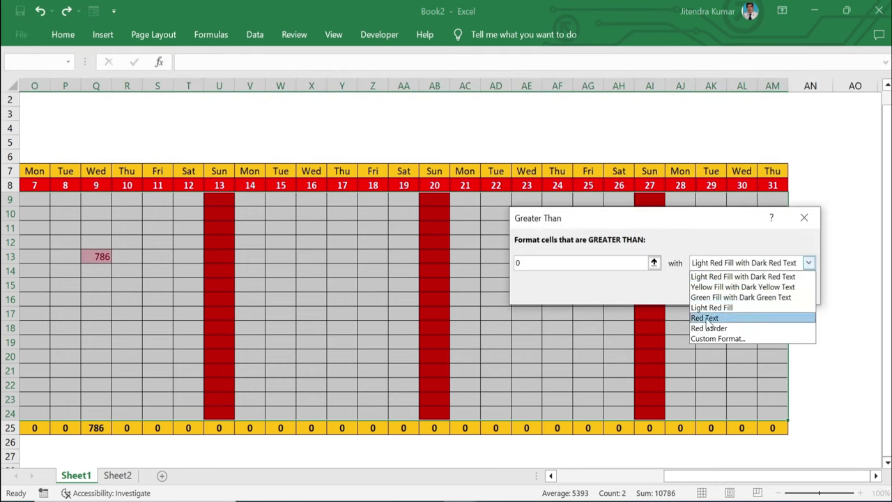
left_click(710, 297)
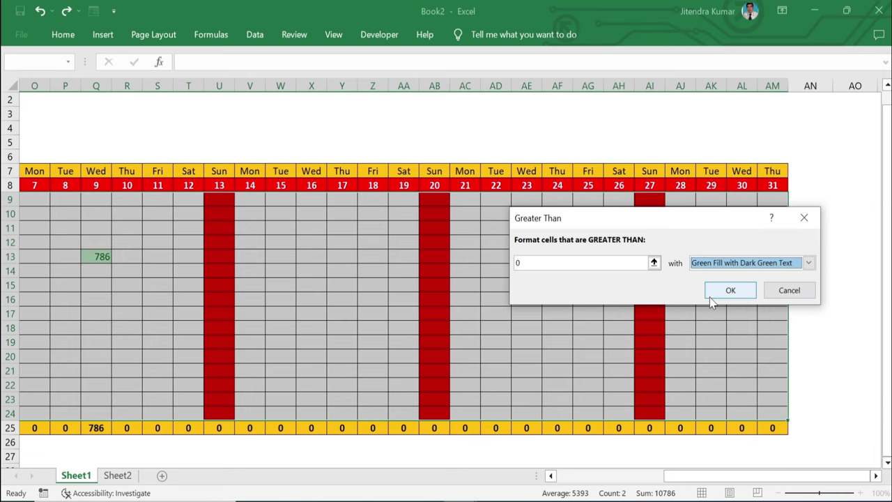
left_click(720, 291)
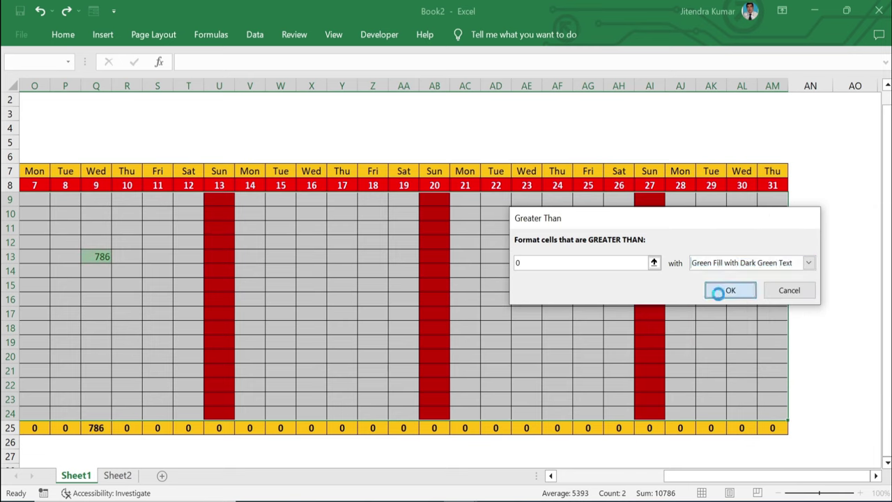
- Enter a payment of 13000 in J17, under day 2 for invoice JK00011
left_click(395, 309)
key("ctrl+Left")
key("ctrl+Left")
key("Right")
key("Right")
key("Right")
key("Right")
key("Right")
key("Right")
key("Right")
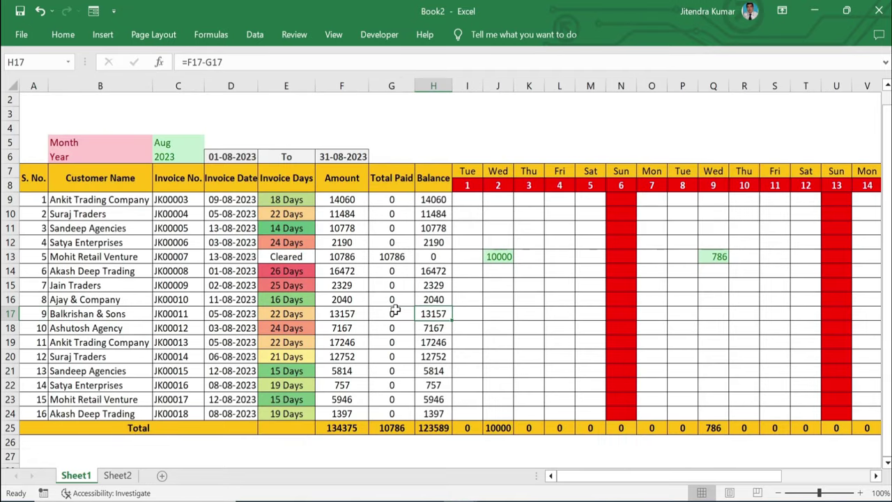
left_click(494, 316)
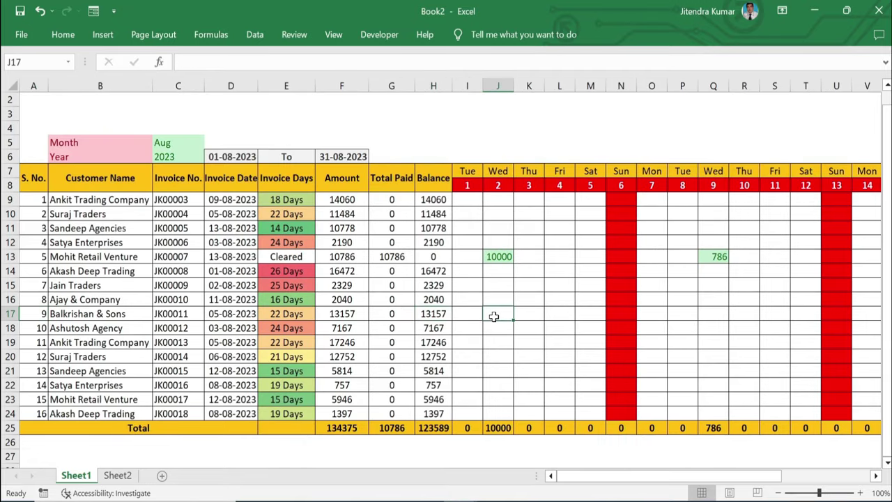
type("13000")
key("Return")
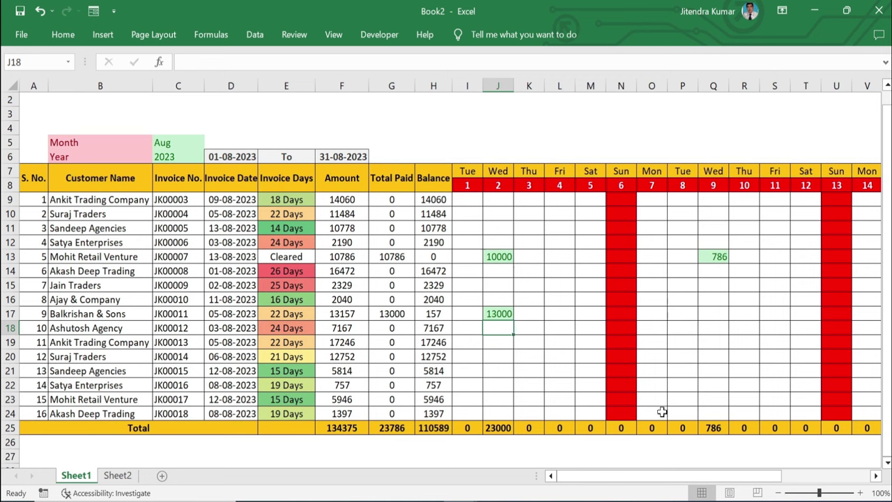
- Open Data Validation for the daily cells I9:AM24 and set the allowed criteria to Custom
left_click_drag(465, 200, 740, 422)
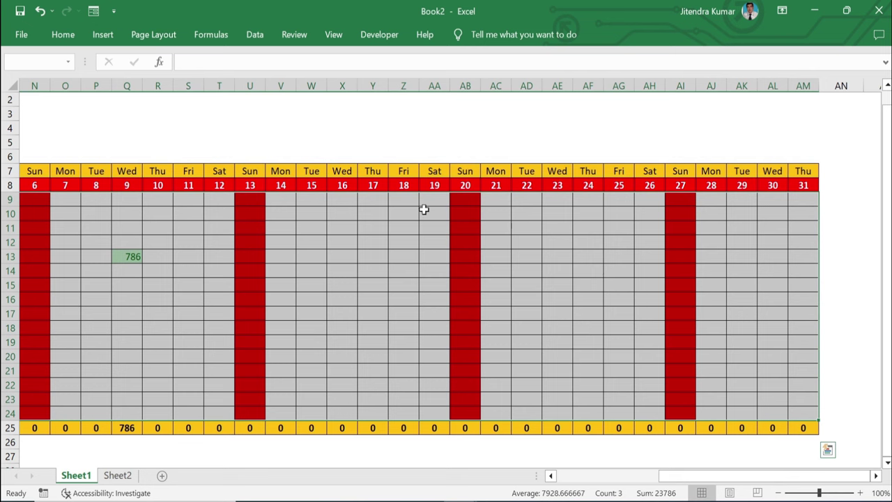
left_click(64, 35)
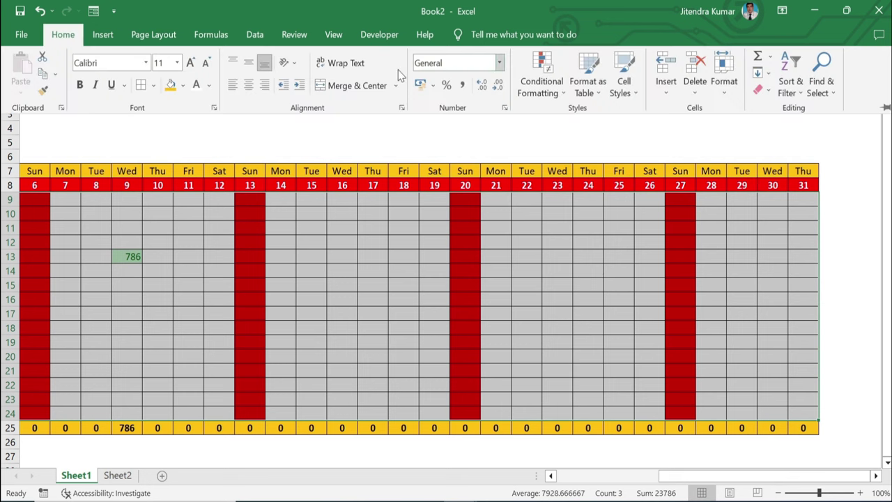
left_click(257, 34)
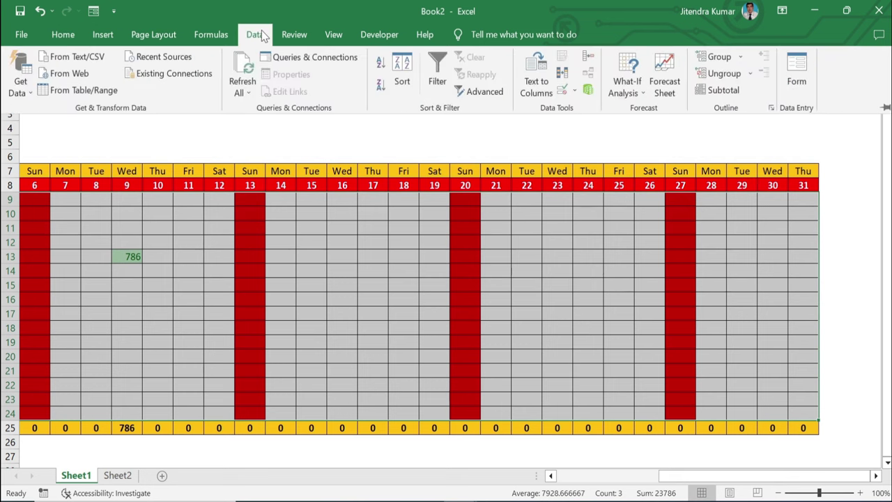
left_click(574, 90)
left_click(595, 115)
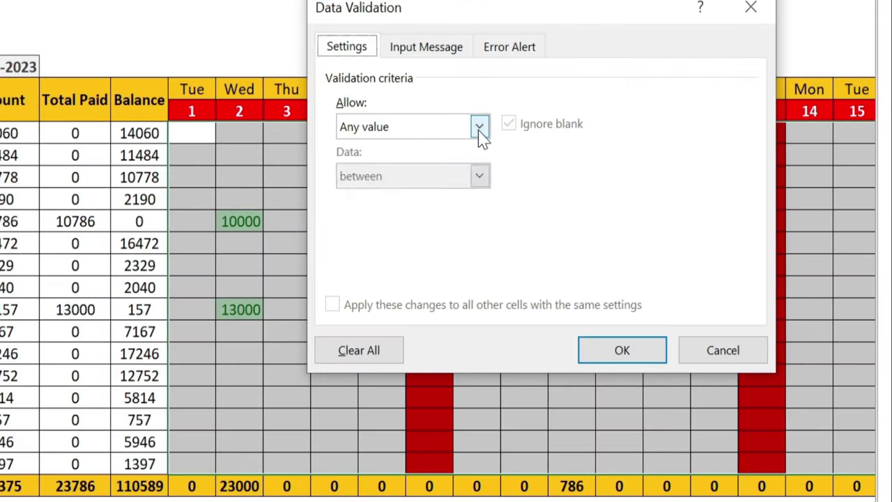
left_click(626, 195)
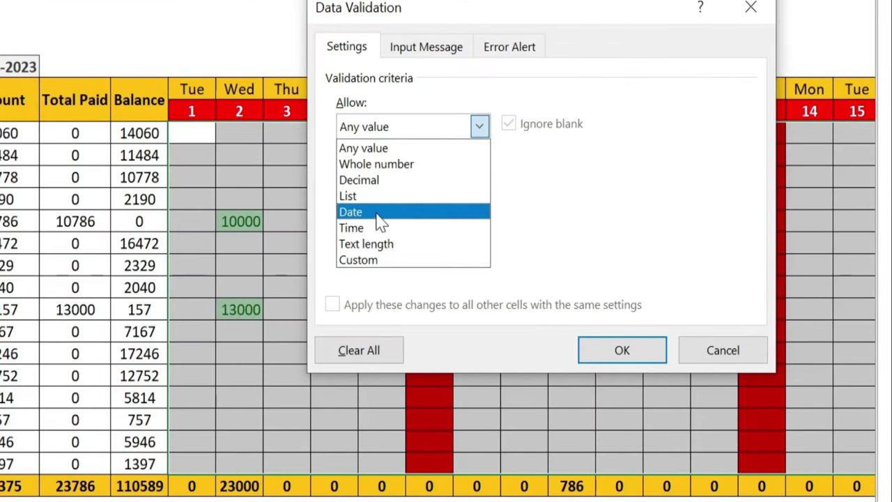
left_click(375, 258)
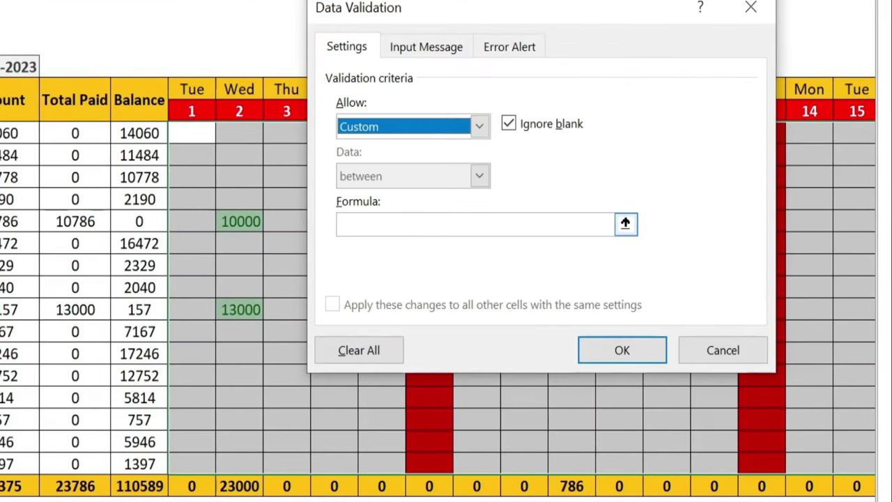
- Enter the custom validation formula =I$7<>"Sun" to block entries in Sunday columns
left_click(382, 225)
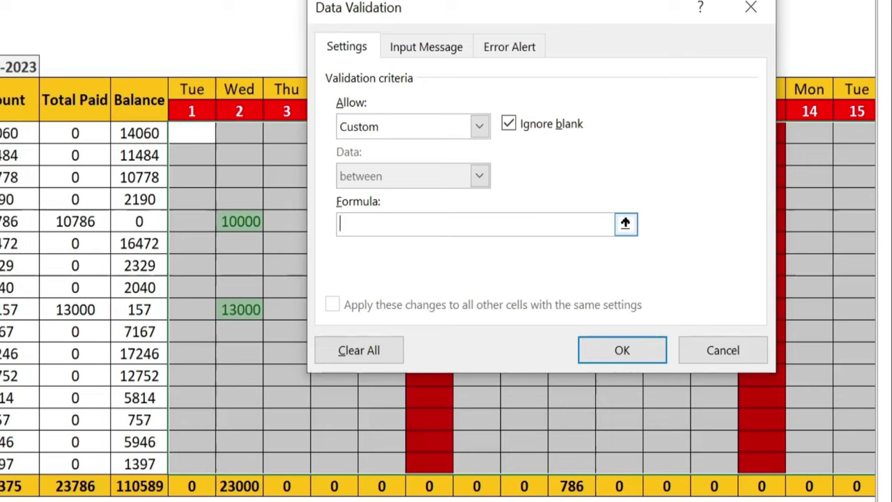
left_click(197, 91)
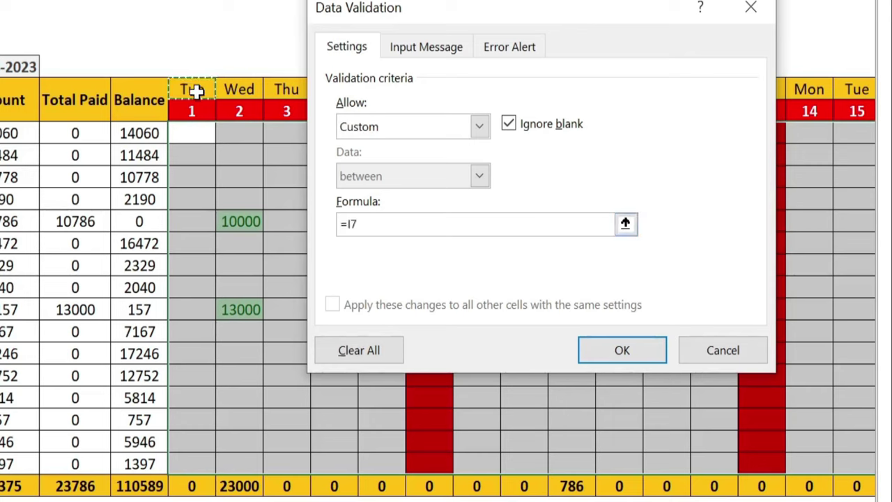
key("F4")
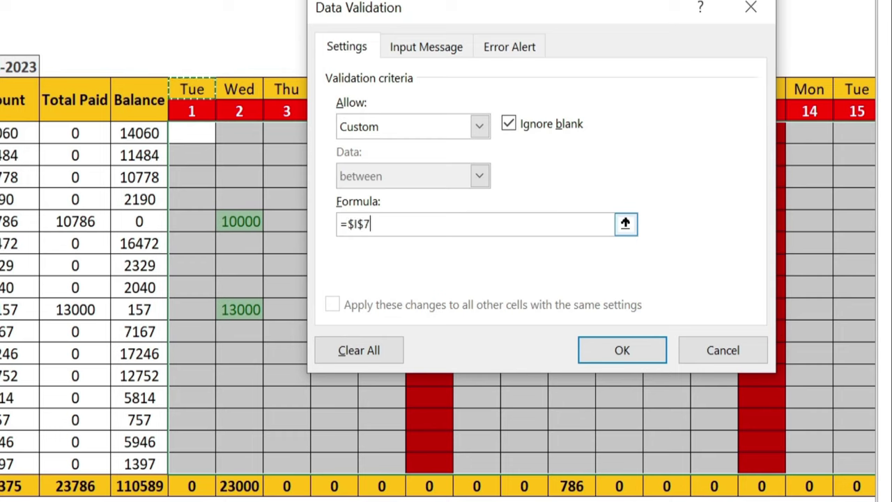
key("F4")
key("F4")
key("F4")
key("F4")
key("F4")
type("<>\"Sun\"")
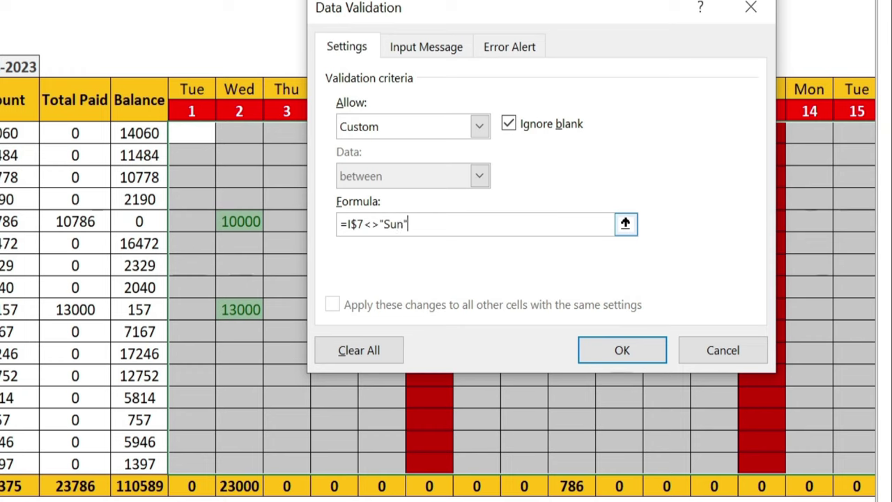
- Set the error alert title to "Invalid Entry" and its message to "Today is weekly off.", and apply the validation
left_click(494, 59)
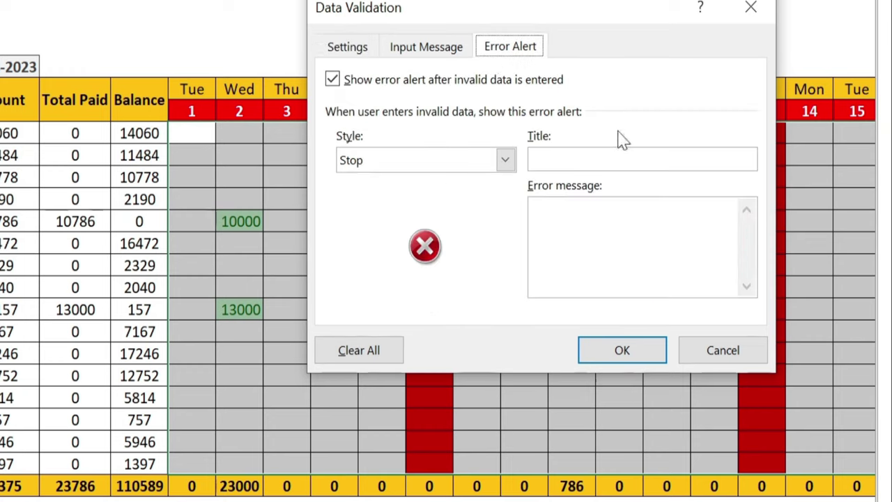
left_click(605, 255)
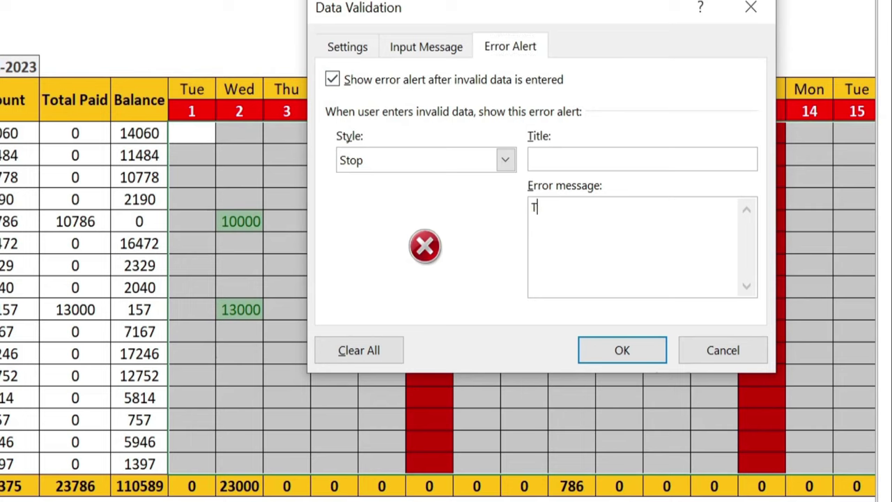
type("Today is weekly off.")
key("shift+Tab")
type("Invalid Entry")
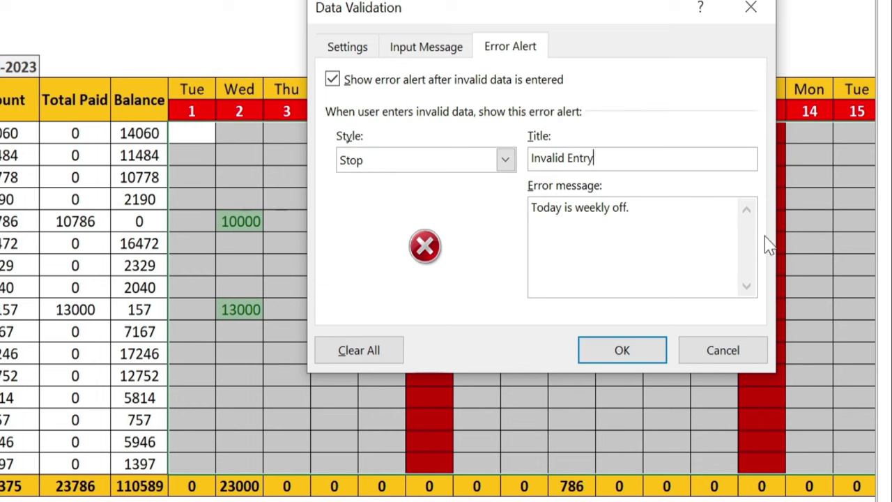
left_click(621, 359)
left_click(616, 353)
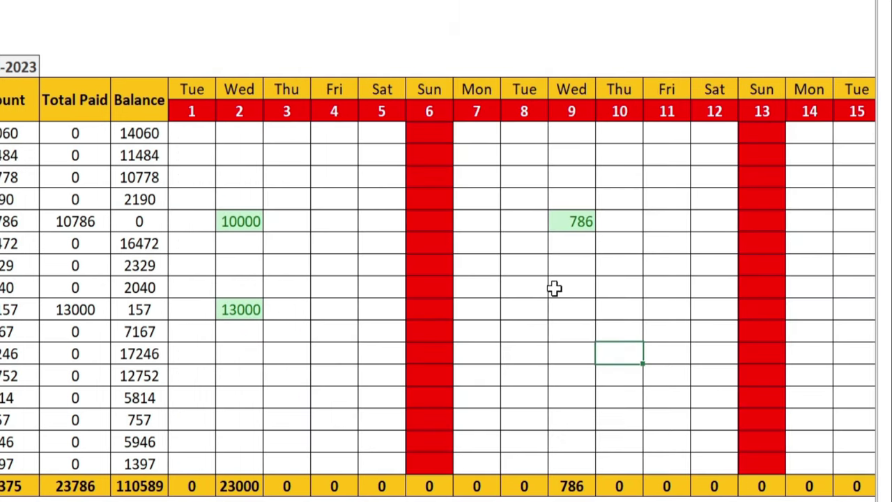
- Try to enter 34 in Sunday cell N12 to test the validation, and dismiss the alert
left_click(444, 201)
type("34")
key("Return")
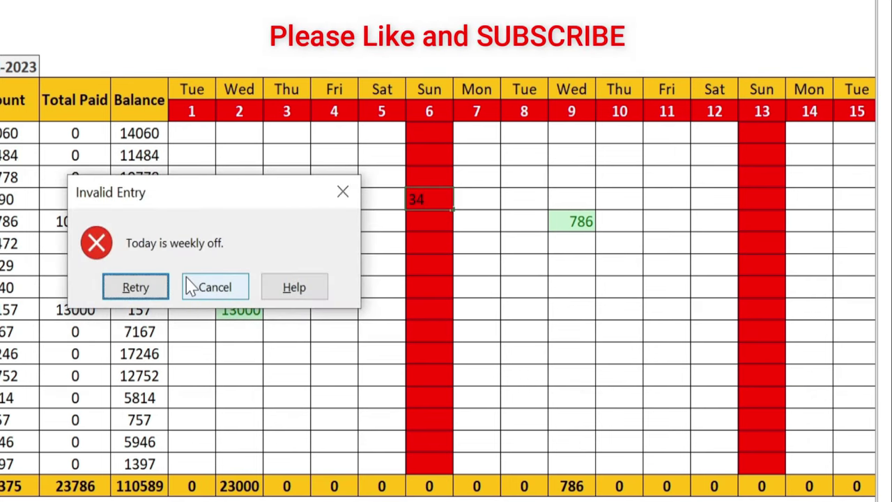
left_click(347, 184)
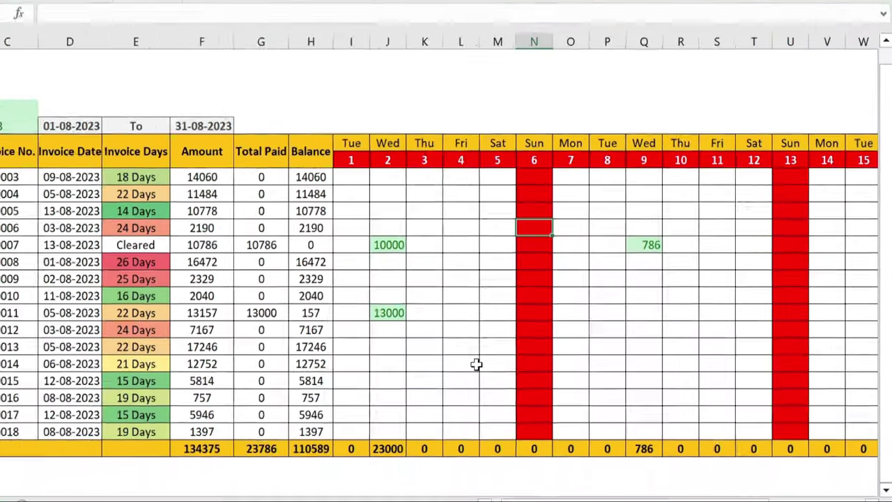
- Look across the daily columns along row 14 and return to the S. No. column
left_click(334, 375)
left_click(512, 275)
key("Right")
key("Right")
key("Right")
key("Right")
key("Right")
key("Right")
key("Right")
key("Right")
key("Right")
key("Right")
key("Right")
key("Right")
key("Right")
key("Right")
key("Right")
key("Right")
key("Right")
key("Right")
key("Right")
key("Right")
key("Right")
key("Right")
key("Right")
key("Right")
key("Right")
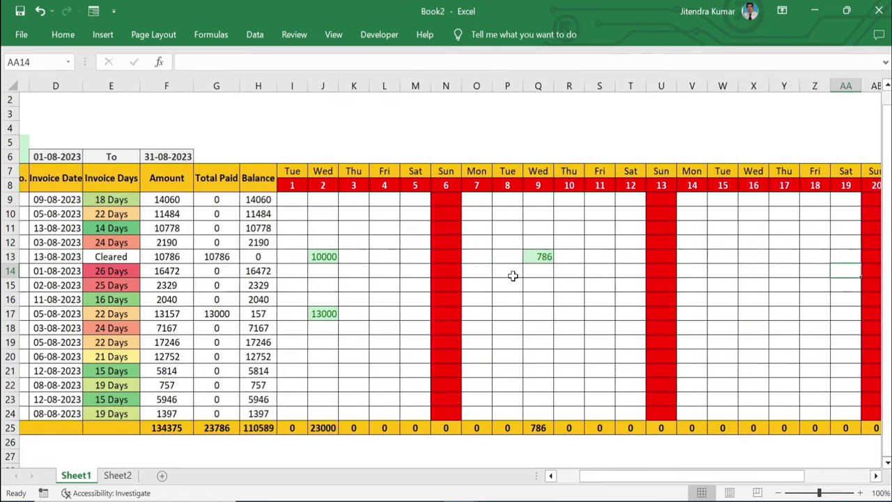
key("Left")
key("Left")
key("Left")
key("Left")
key("Left")
key("Left")
key("Left")
key("Left")
key("Left")
key("Left")
key("Left")
key("Left")
key("Left")
key("Left")
key("Left")
key("Left")
key("Left")
key("Left")
key("Left")
key("Left")
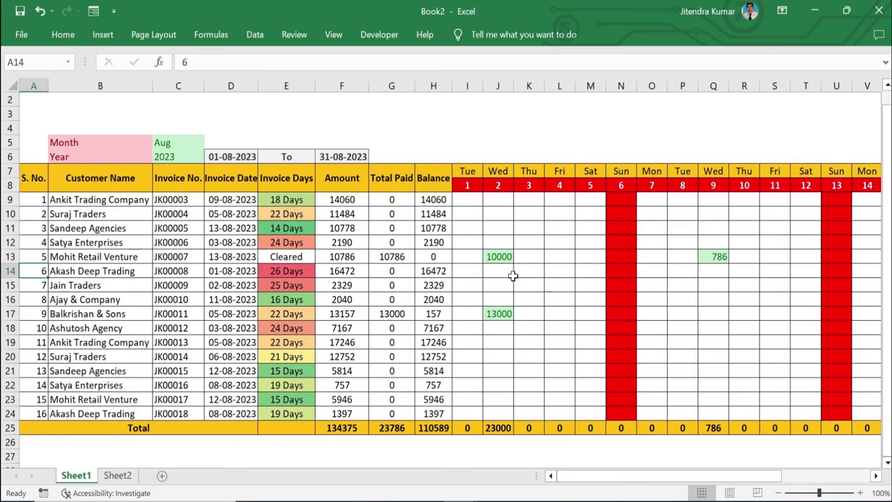
- Freeze the panes at column I so columns A to H stay fixed during horizontal scrolling
left_click(469, 85)
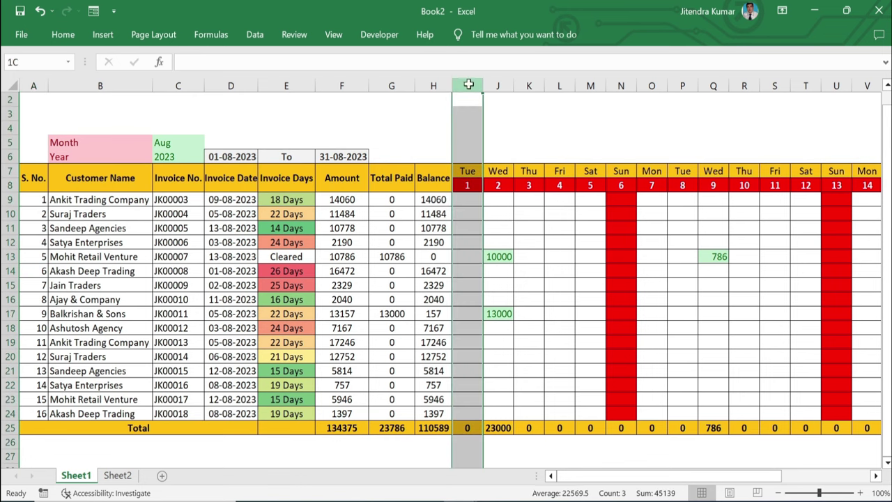
left_click(333, 35)
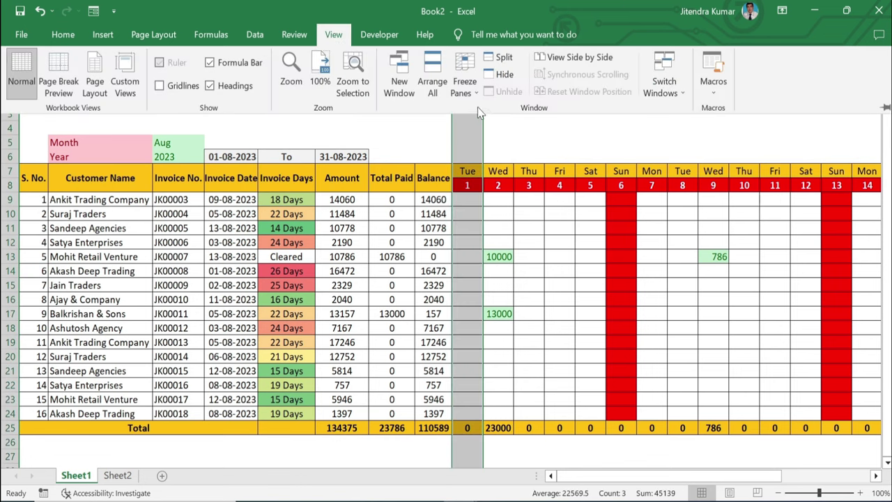
left_click(465, 87)
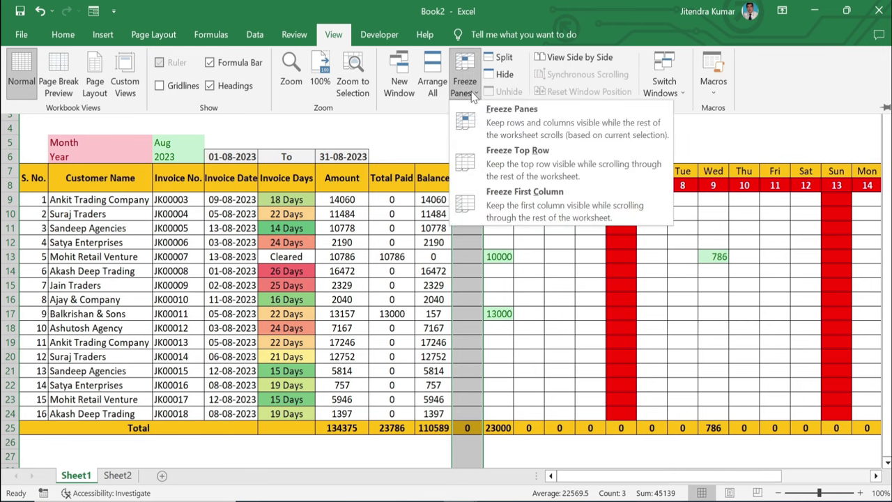
left_click(516, 125)
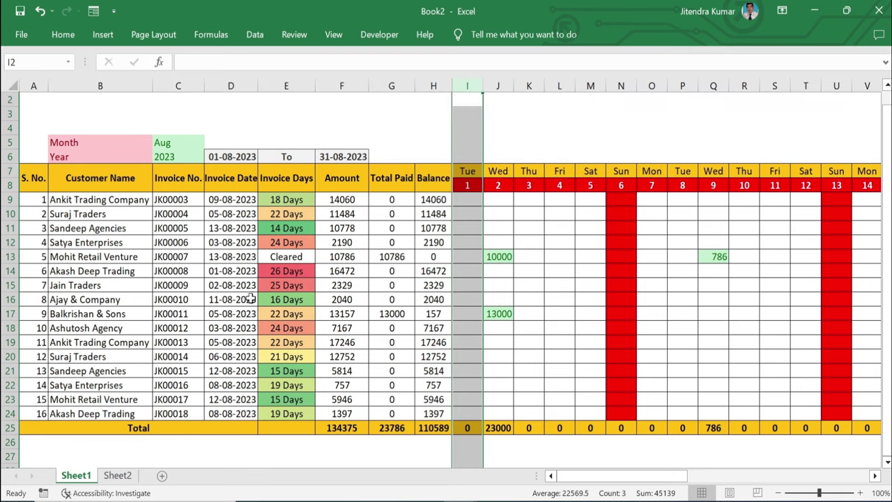
- Look across row 18 past the day 31 column to check that the customer columns stay frozen
left_click(532, 334)
key("Right")
key("Right")
key("Right")
key("Right")
key("Right")
key("Right")
key("Right")
key("Right")
key("Right")
key("Right")
key("Right")
key("Right")
key("Right")
key("Right")
key("Right")
key("Right")
key("Right")
key("Right")
key("Right")
key("Right")
key("Right")
key("Right")
key("Right")
key("Right")
key("Right")
key("Right")
key("Right")
key("Right")
key("Right")
key("Right")
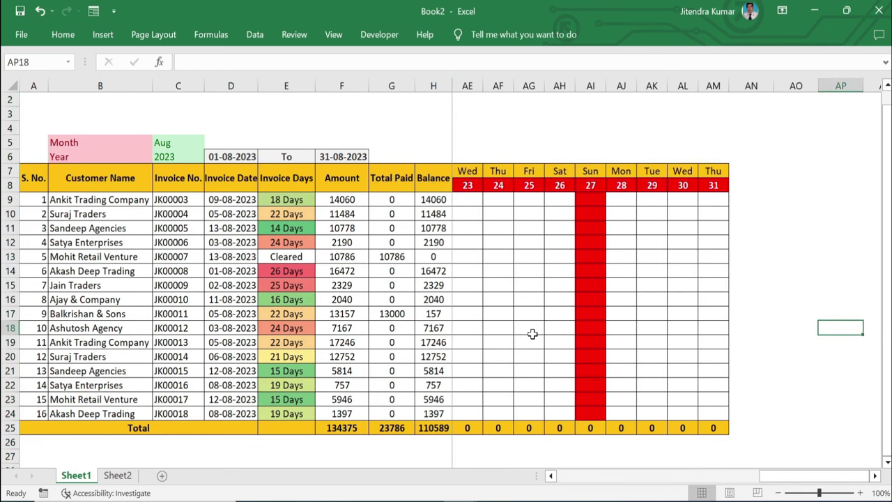
key("Right")
key("Right")
key("Right")
key("Right")
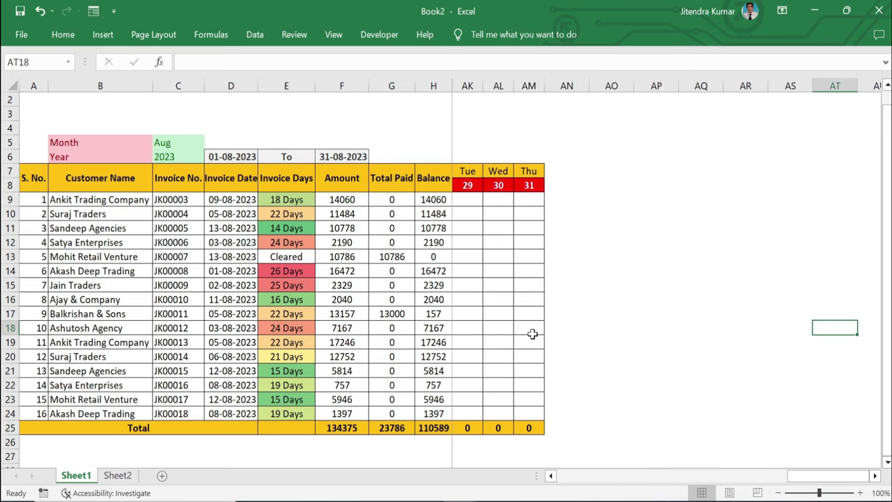
key("Left")
key("Left")
key("Left")
key("Left")
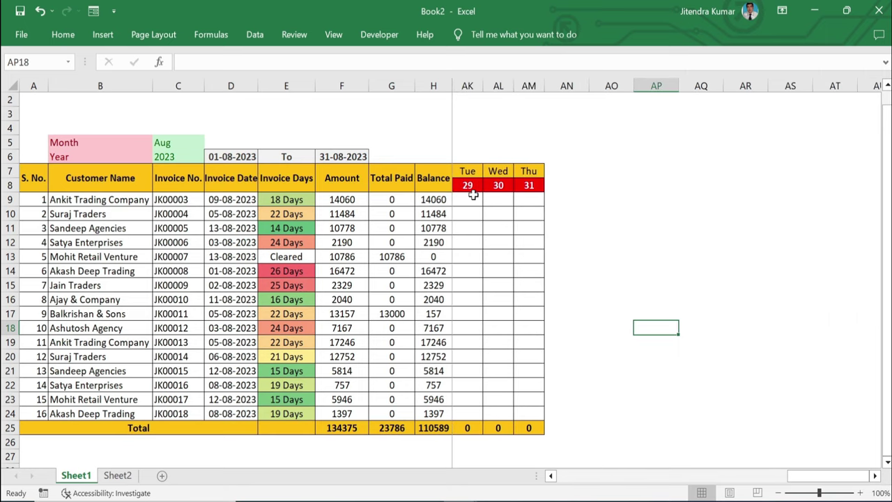
- Enter day 29 payments of 100 in AK9, 499 in AK11 and 300 in AK14
left_click(473, 196)
type("100")
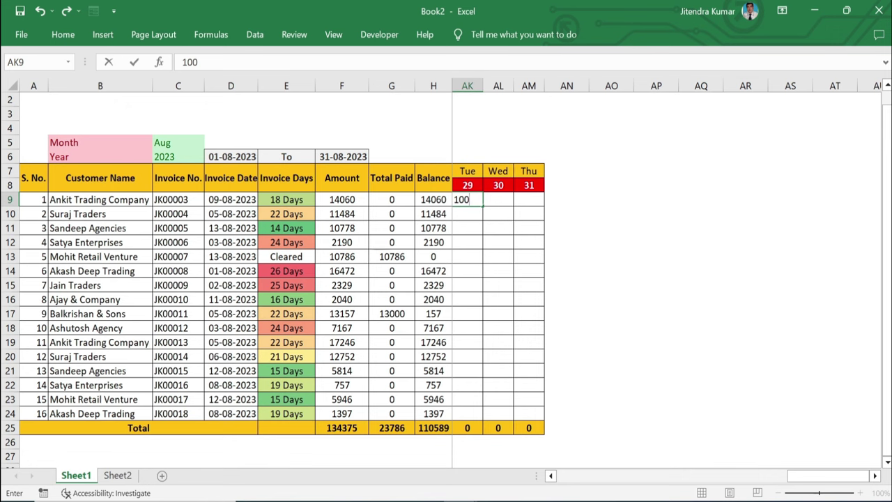
key("Return")
key("Return")
type("499")
key("Return")
key("Return")
key("Return")
type("300")
key("Return")
key("Return")
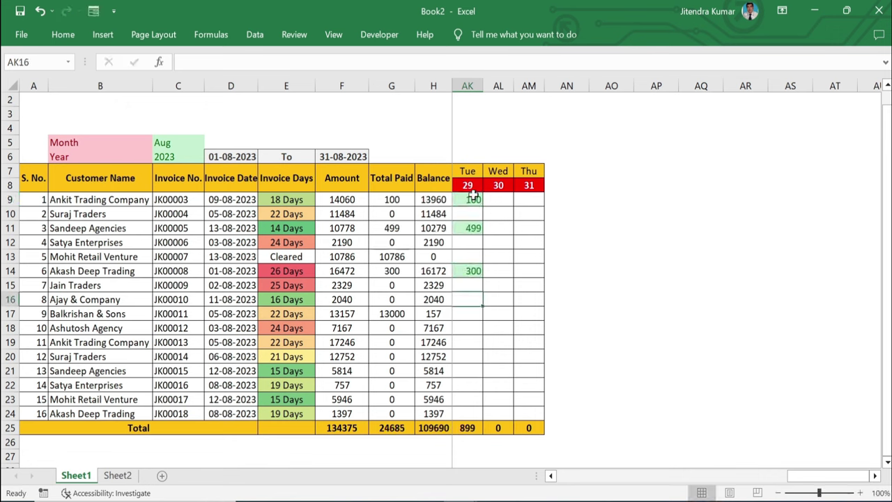
- Enter a day 29 payment of 157 for Balkrishan & Sons in cell AK17
left_click(461, 312)
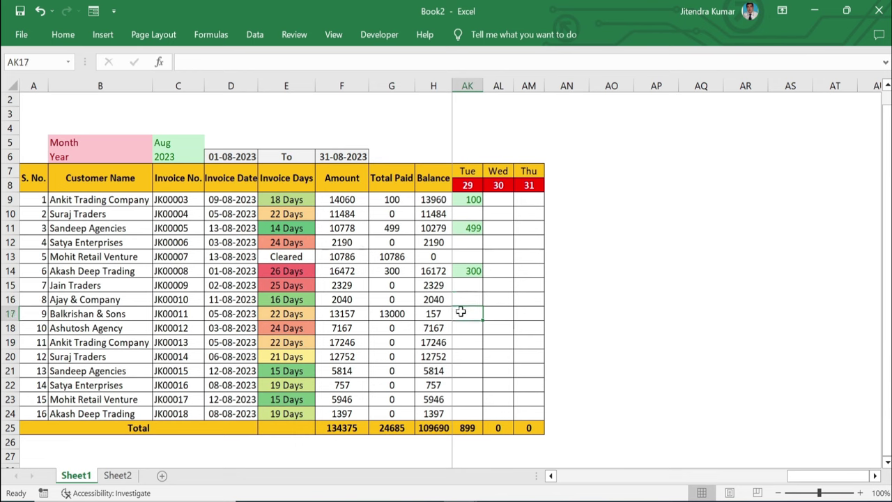
type("1")
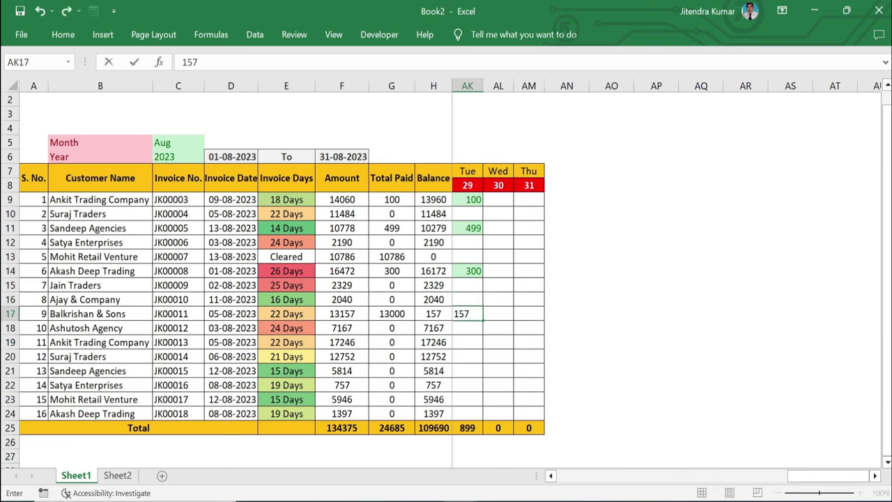
type("57")
key("Return")
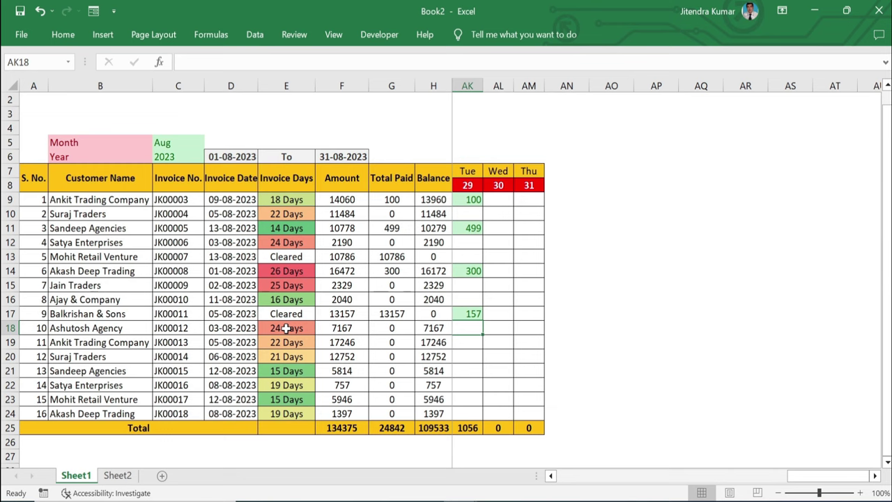